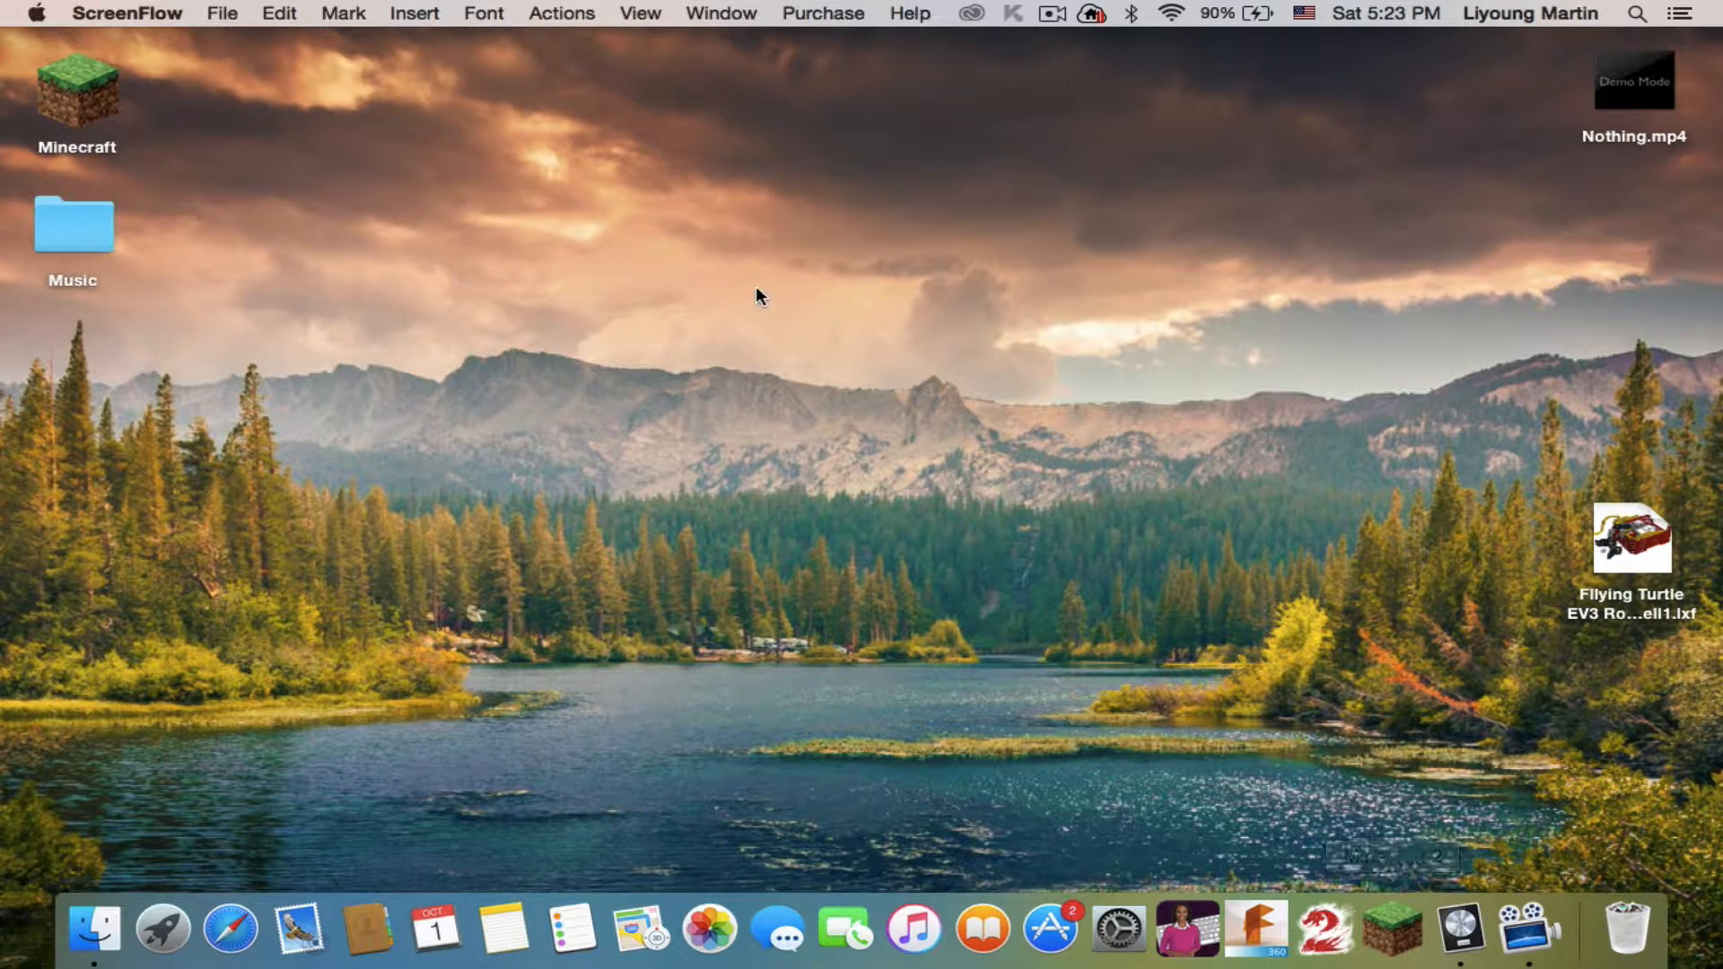
# Switch to Logic Pro X and start a new project to show the project template chooser
pyautogui.click(1460, 929)
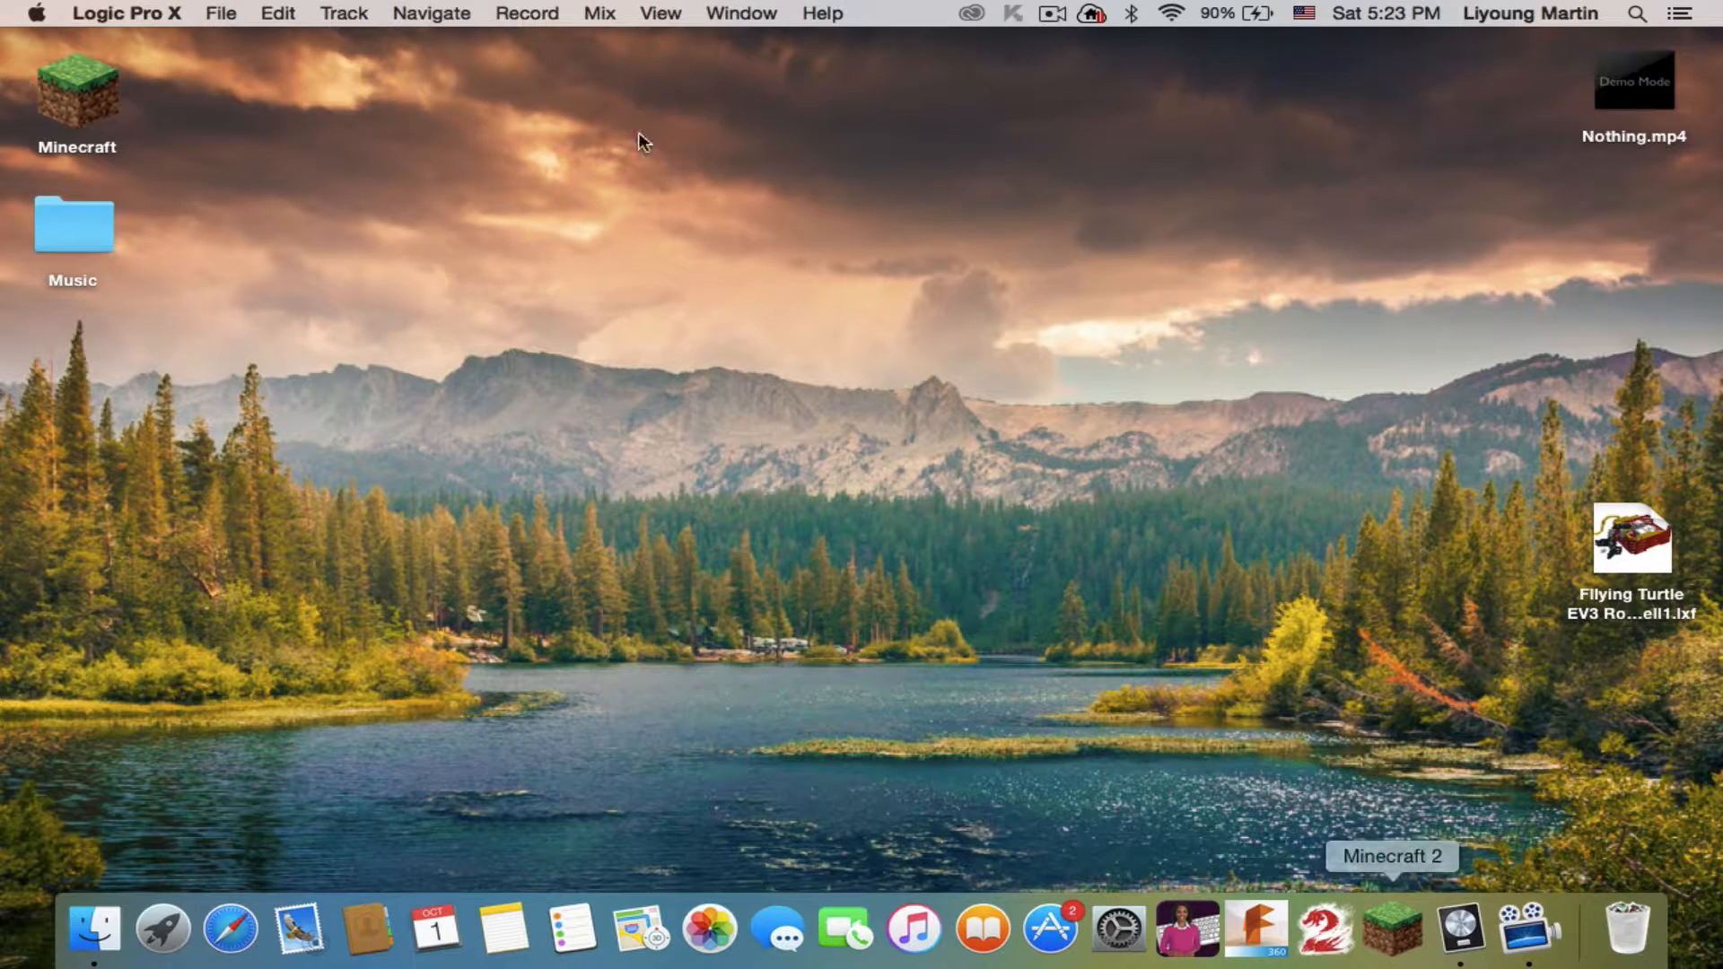
pyautogui.click(224, 11)
pyautogui.click(232, 42)
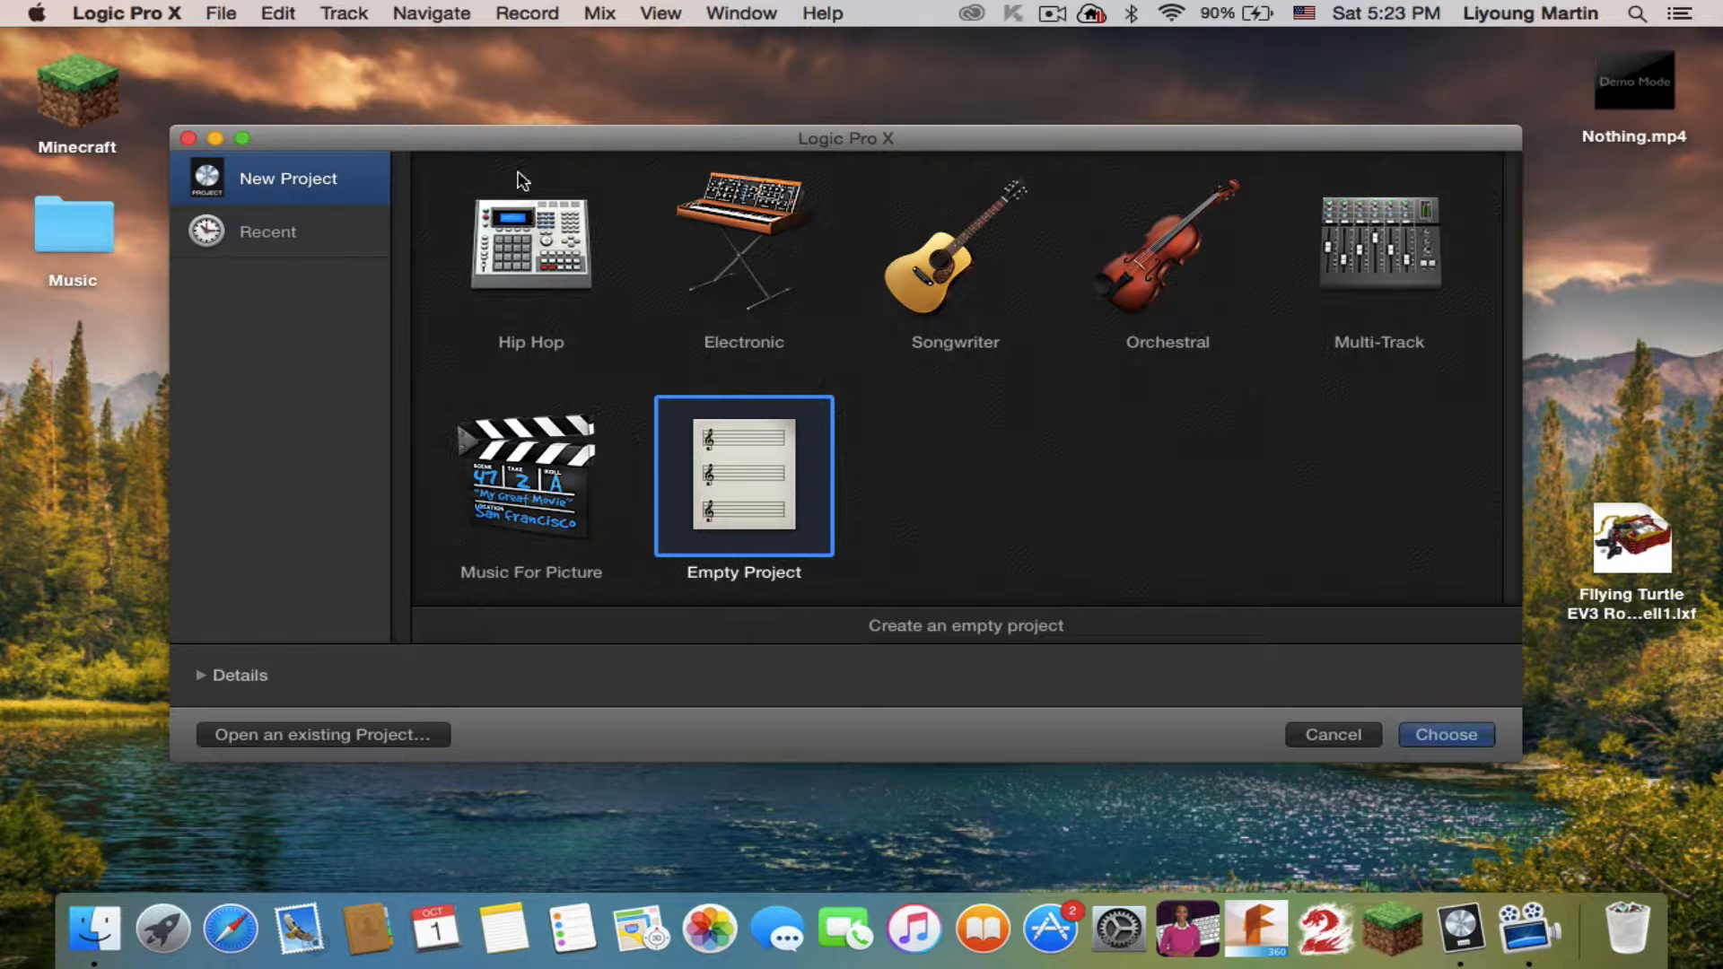
pyautogui.moveTo(518, 146); pyautogui.dragTo(515, 142)
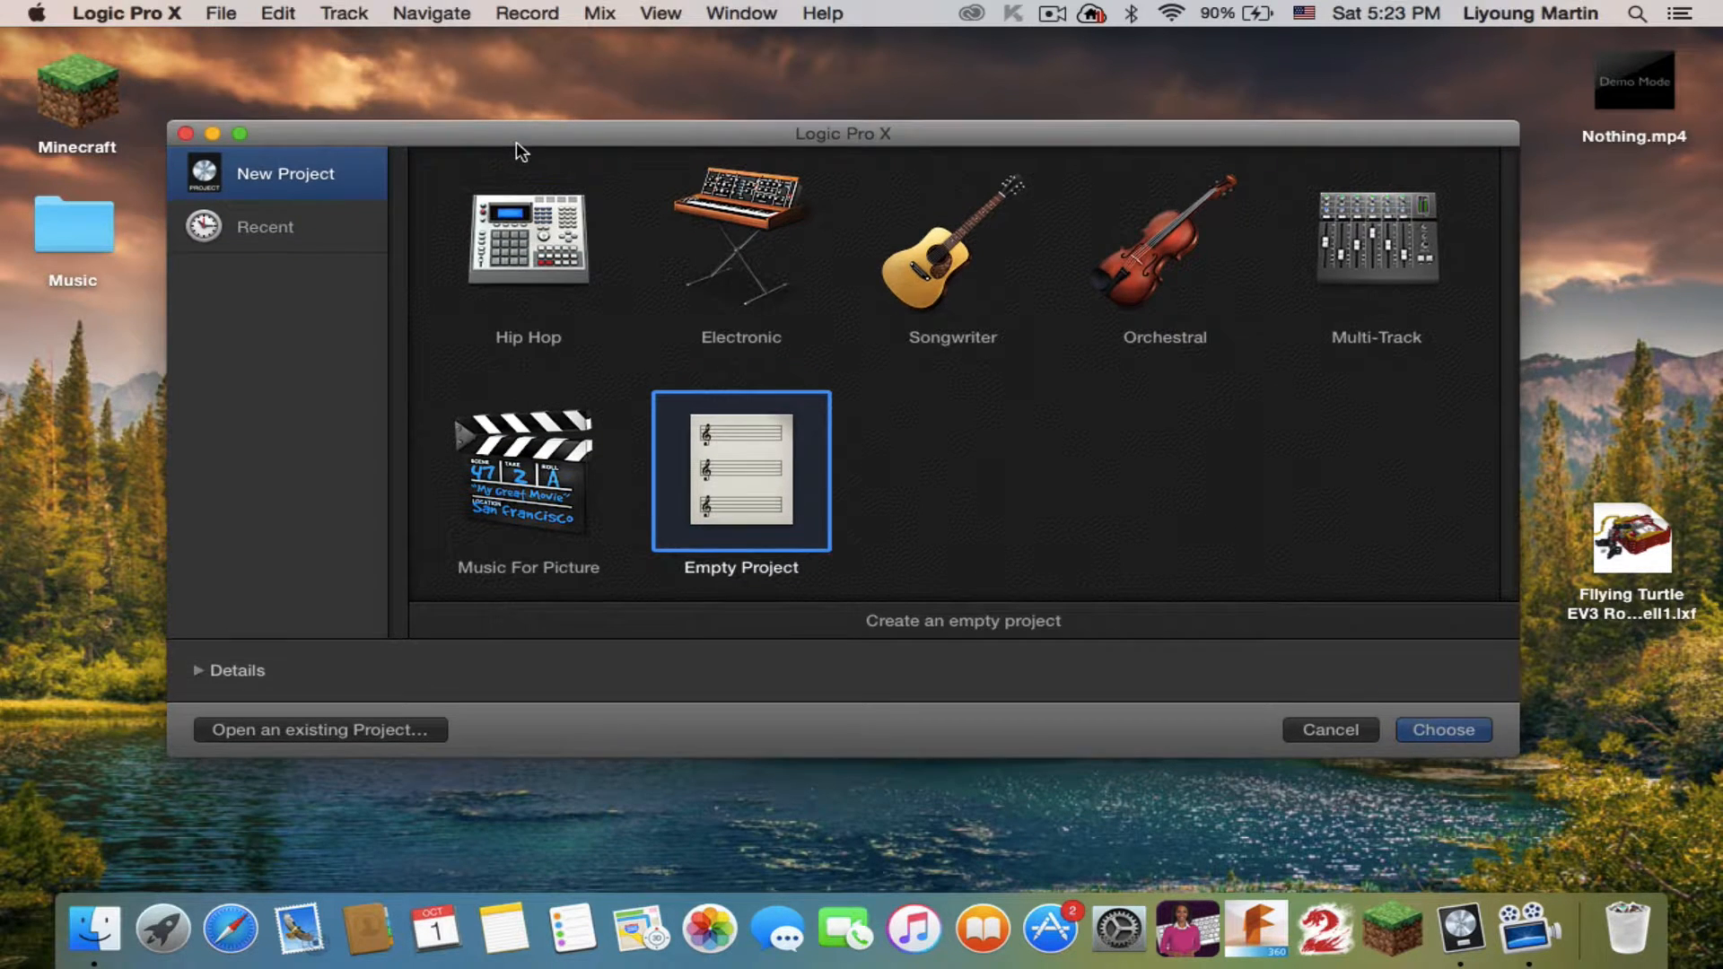
# Look through the project templates, including Hip Hop, Electronic, Songwriter, Orchestral, Multi-Track and Music For Picture
pyautogui.click(537, 242)
pyautogui.click(723, 257)
pyautogui.click(929, 258)
pyautogui.click(1153, 269)
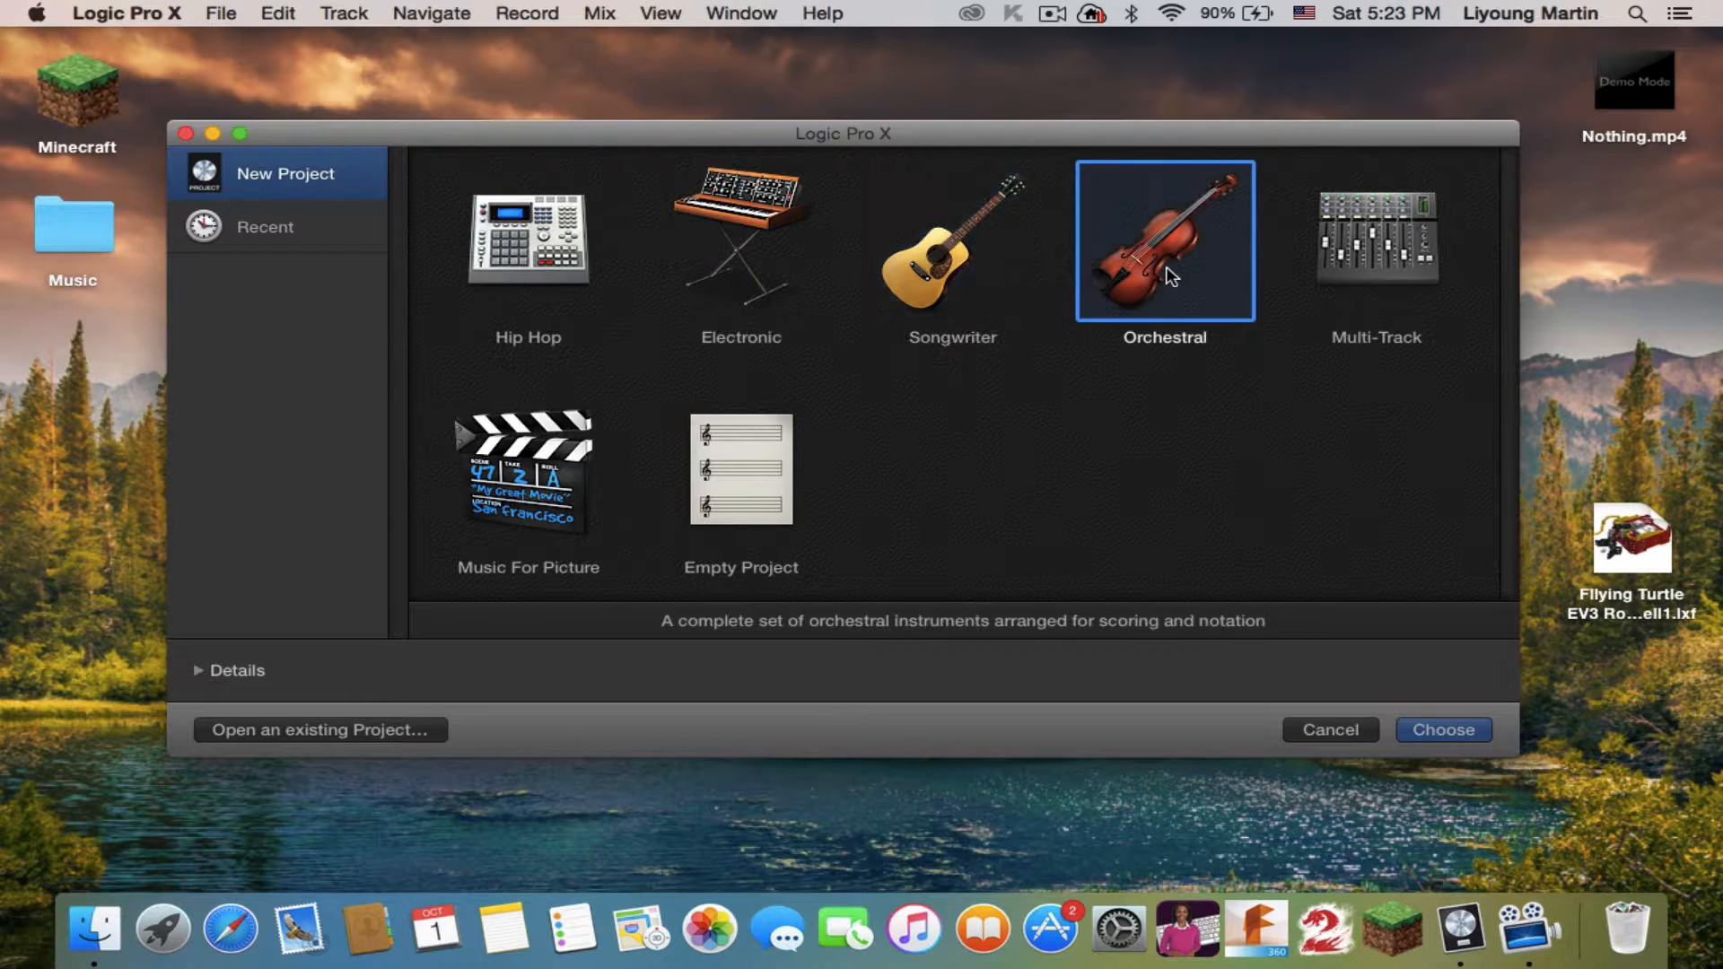
pyautogui.click(1362, 242)
pyautogui.click(548, 409)
pyautogui.click(539, 287)
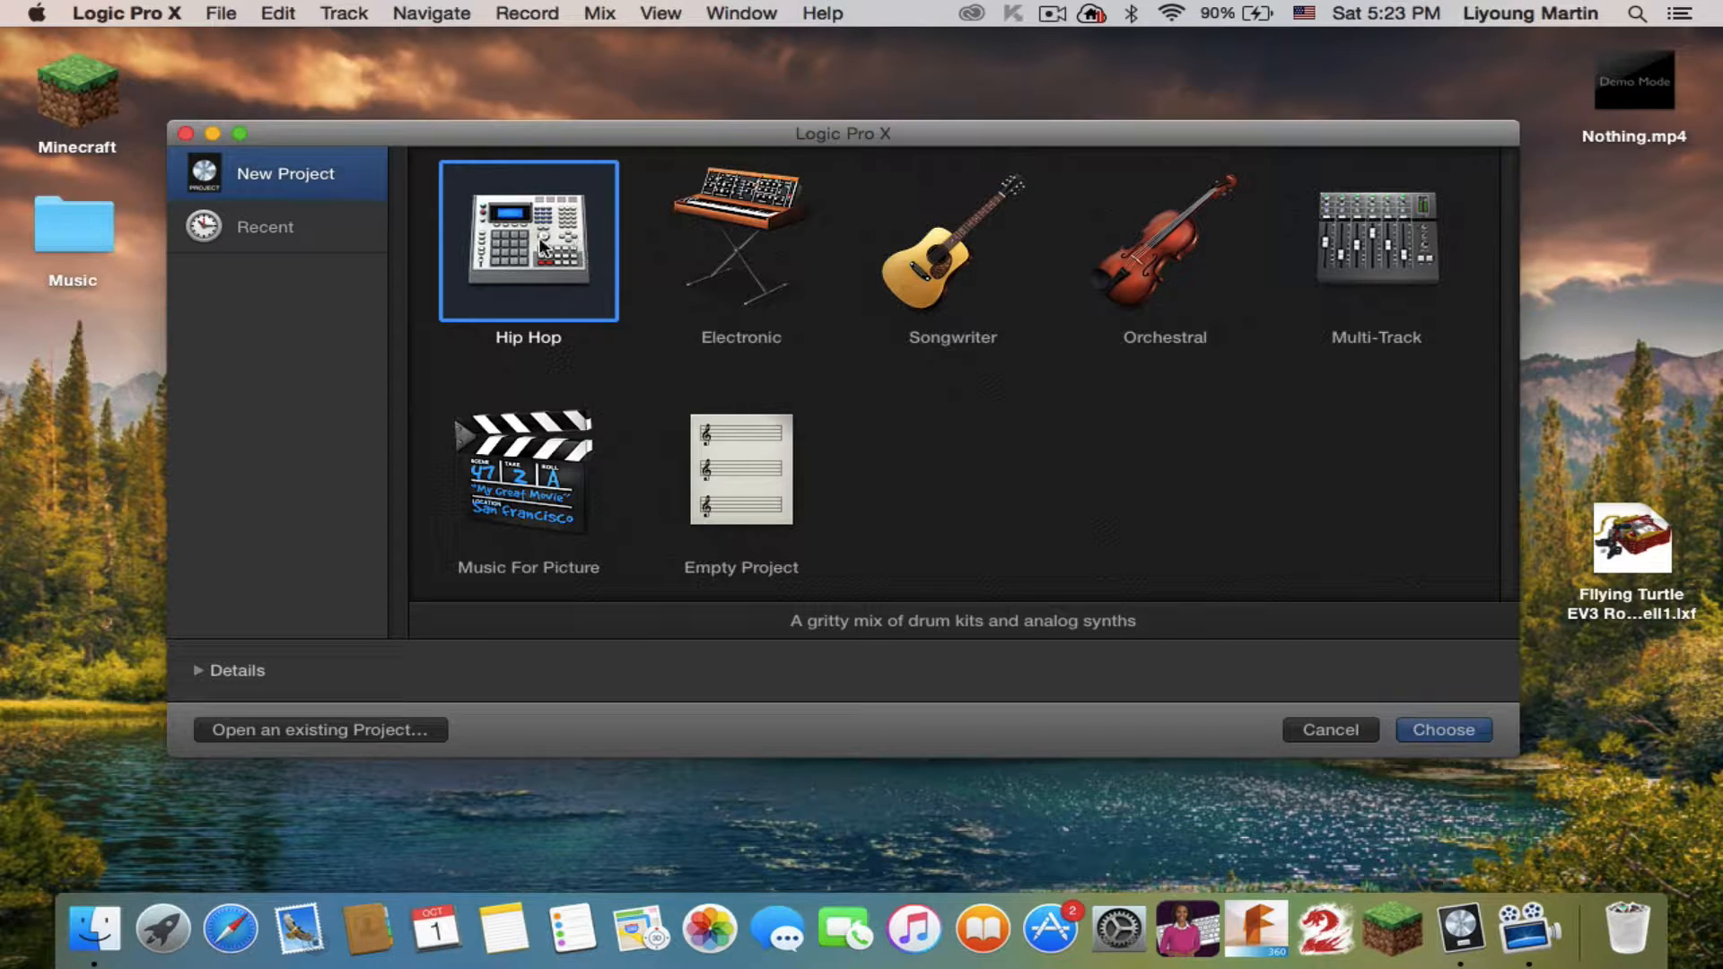
pyautogui.click(729, 260)
pyautogui.click(953, 297)
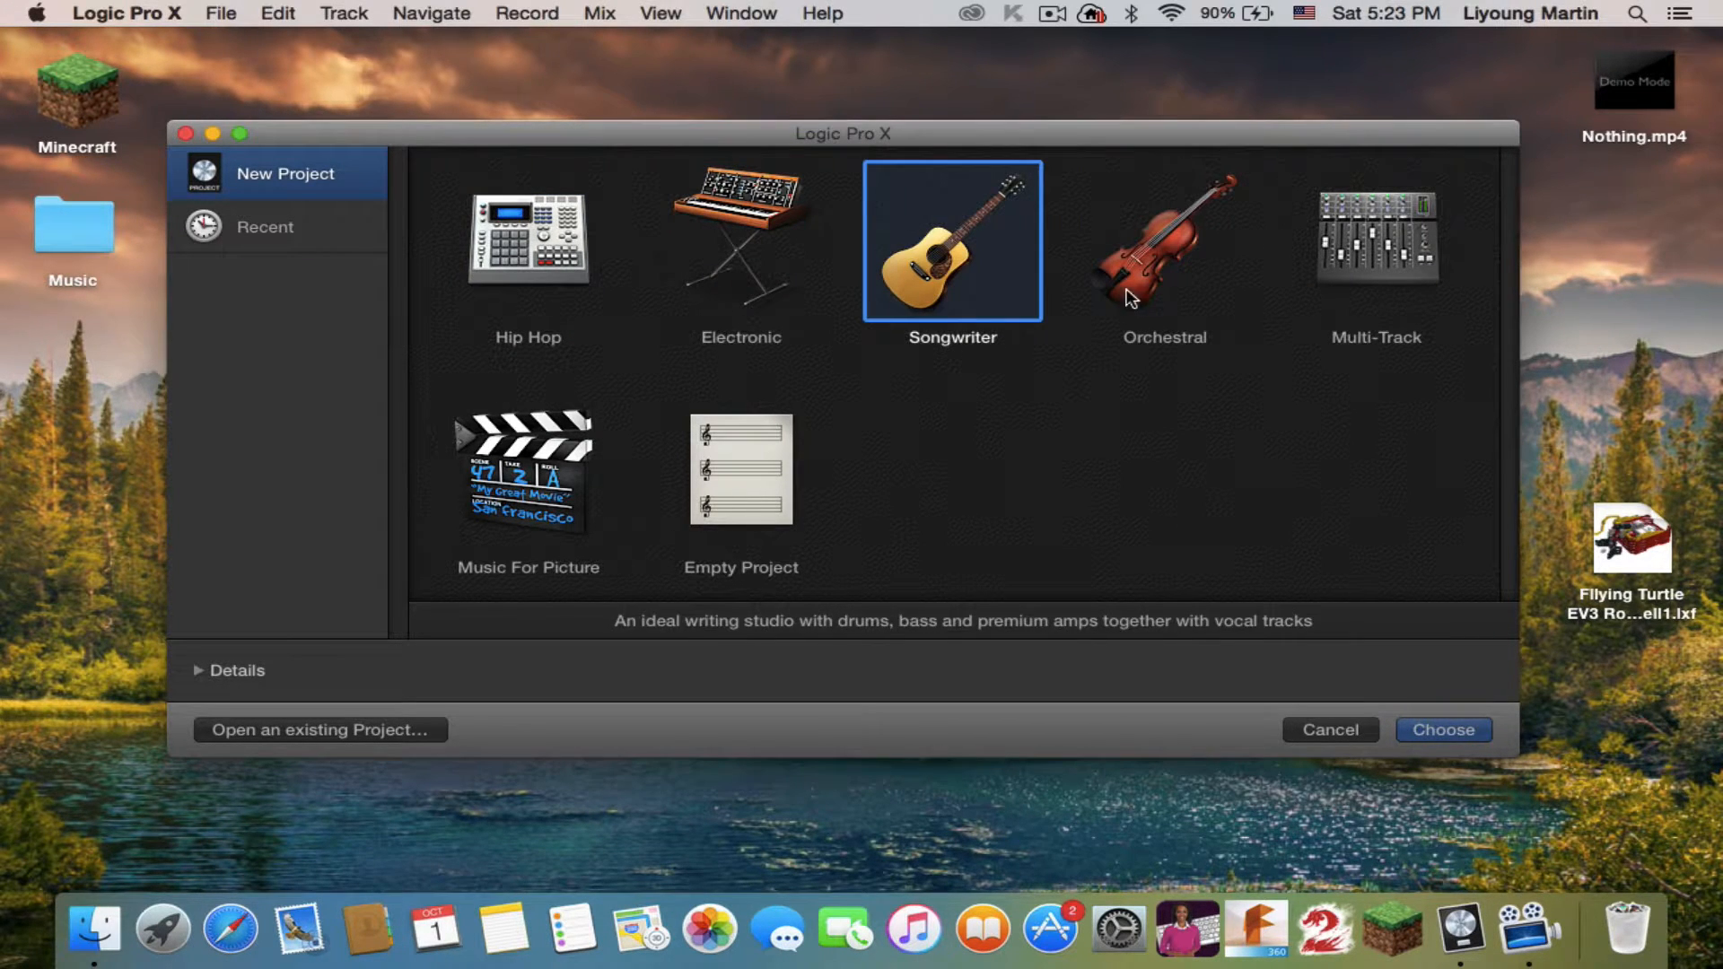
pyautogui.click(1160, 283)
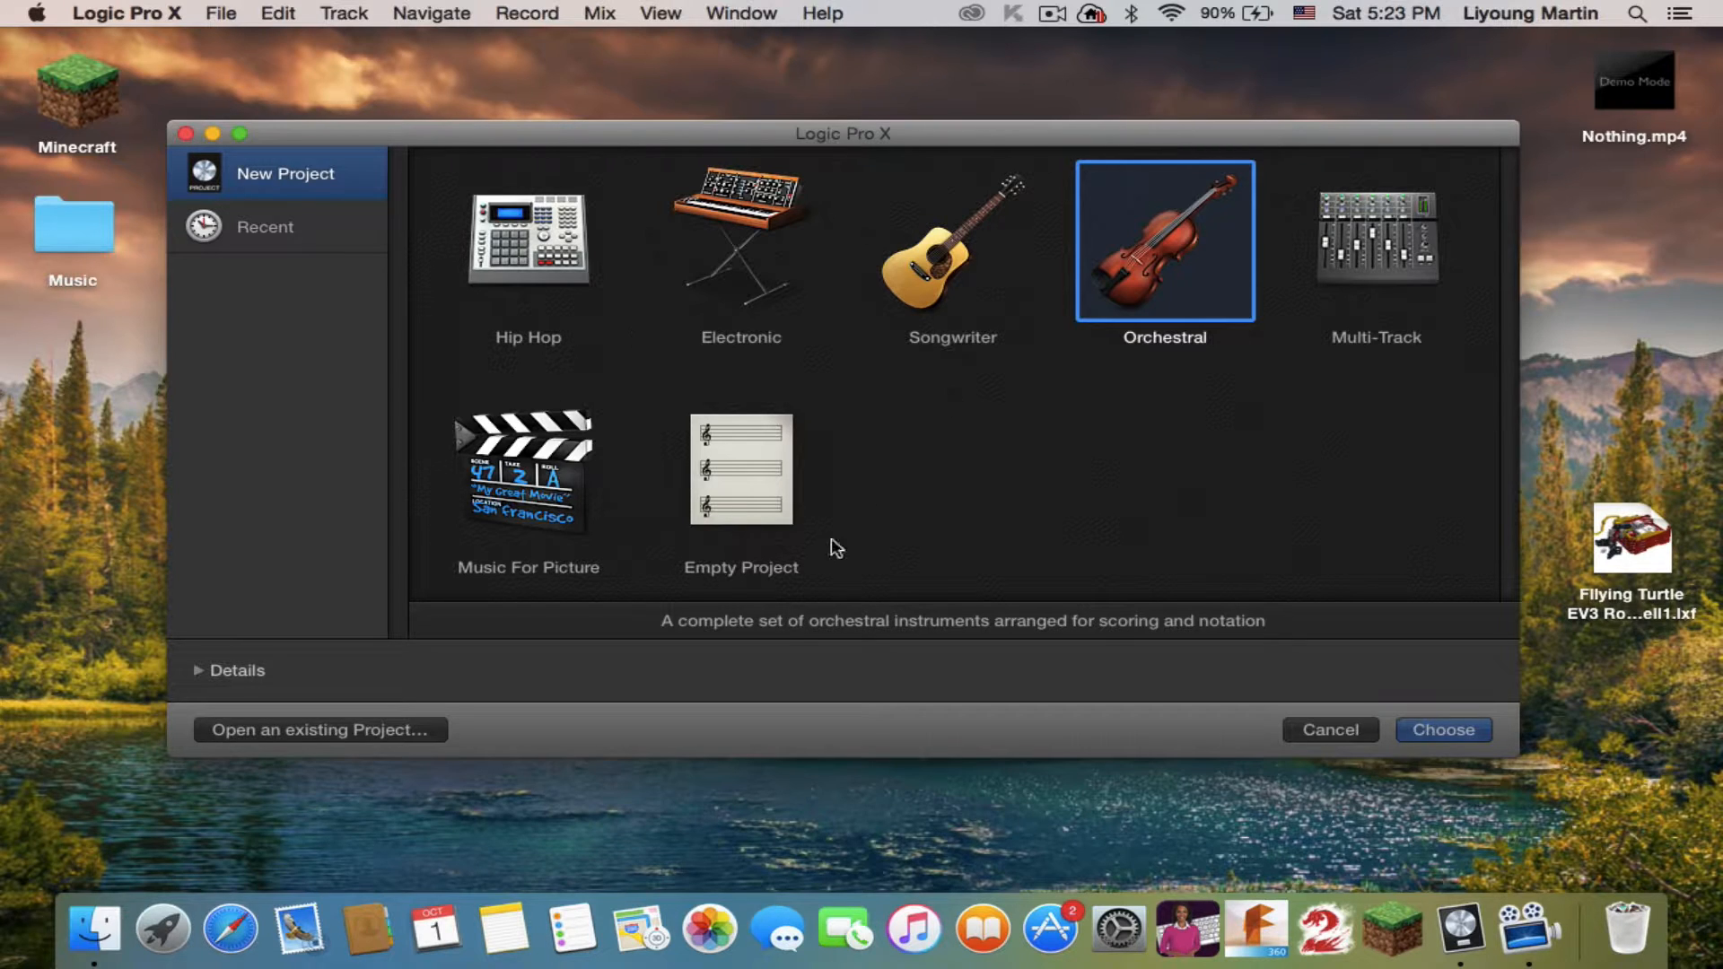
# Create a new project from the Empty Project template
pyautogui.click(759, 490)
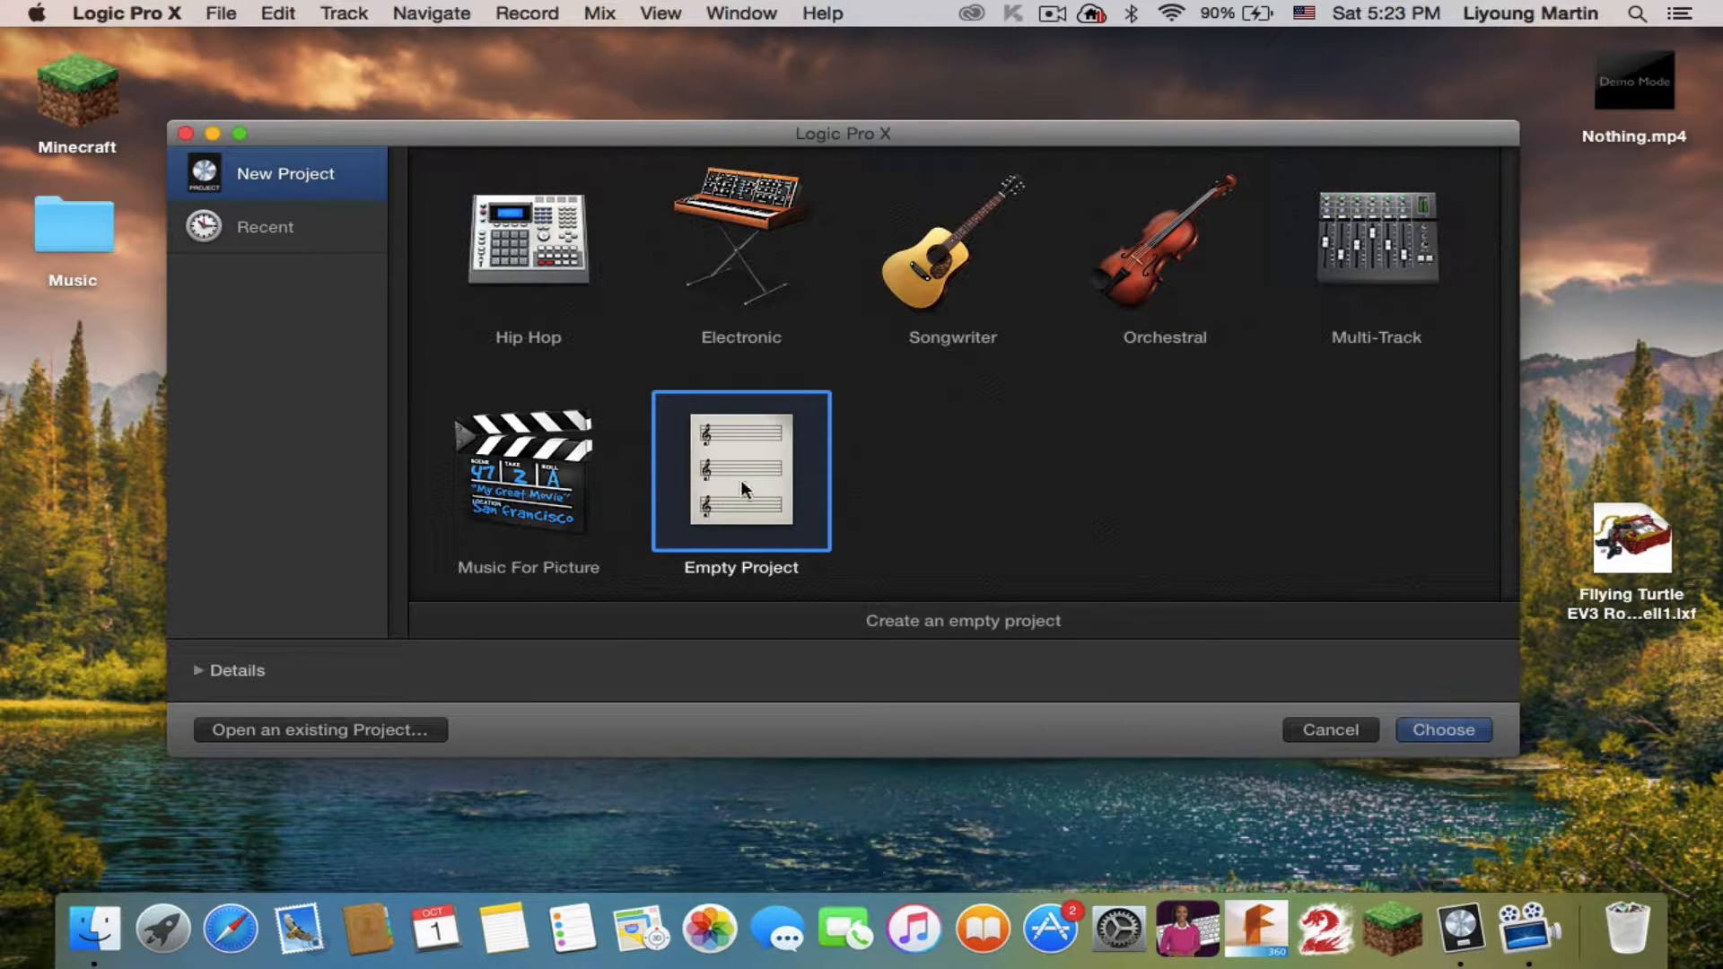
pyautogui.click(1468, 731)
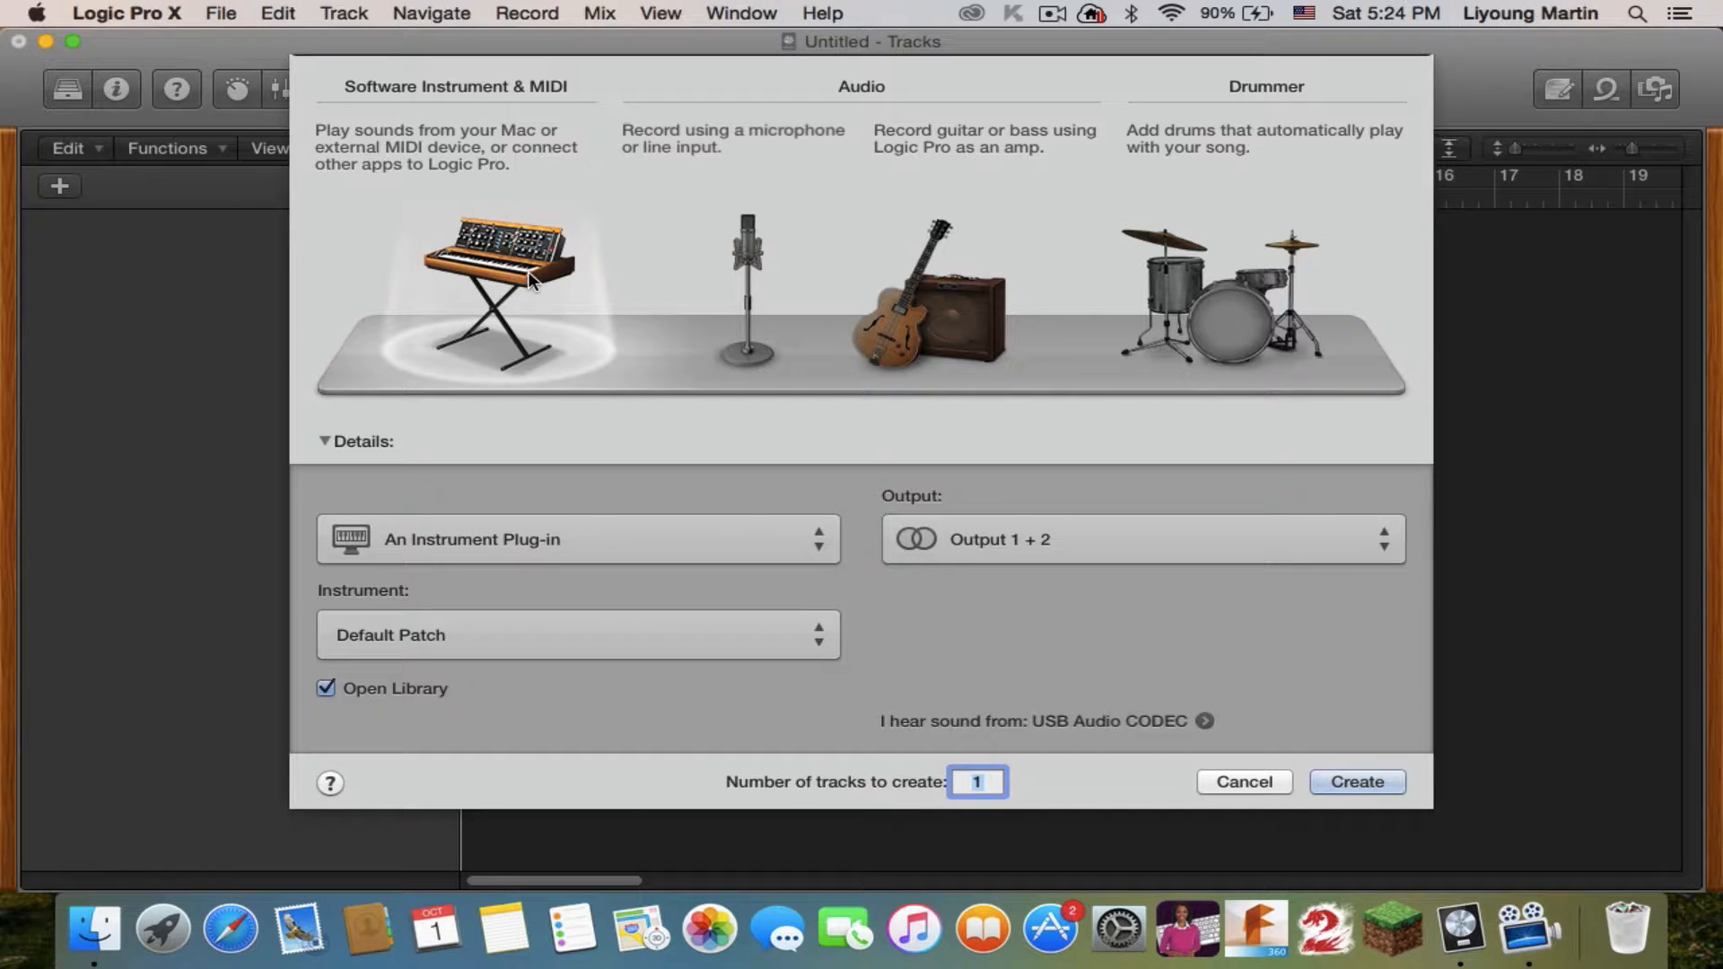
# Review the available track types and create one software instrument track with the Default Patch and the Library open
pyautogui.click(752, 285)
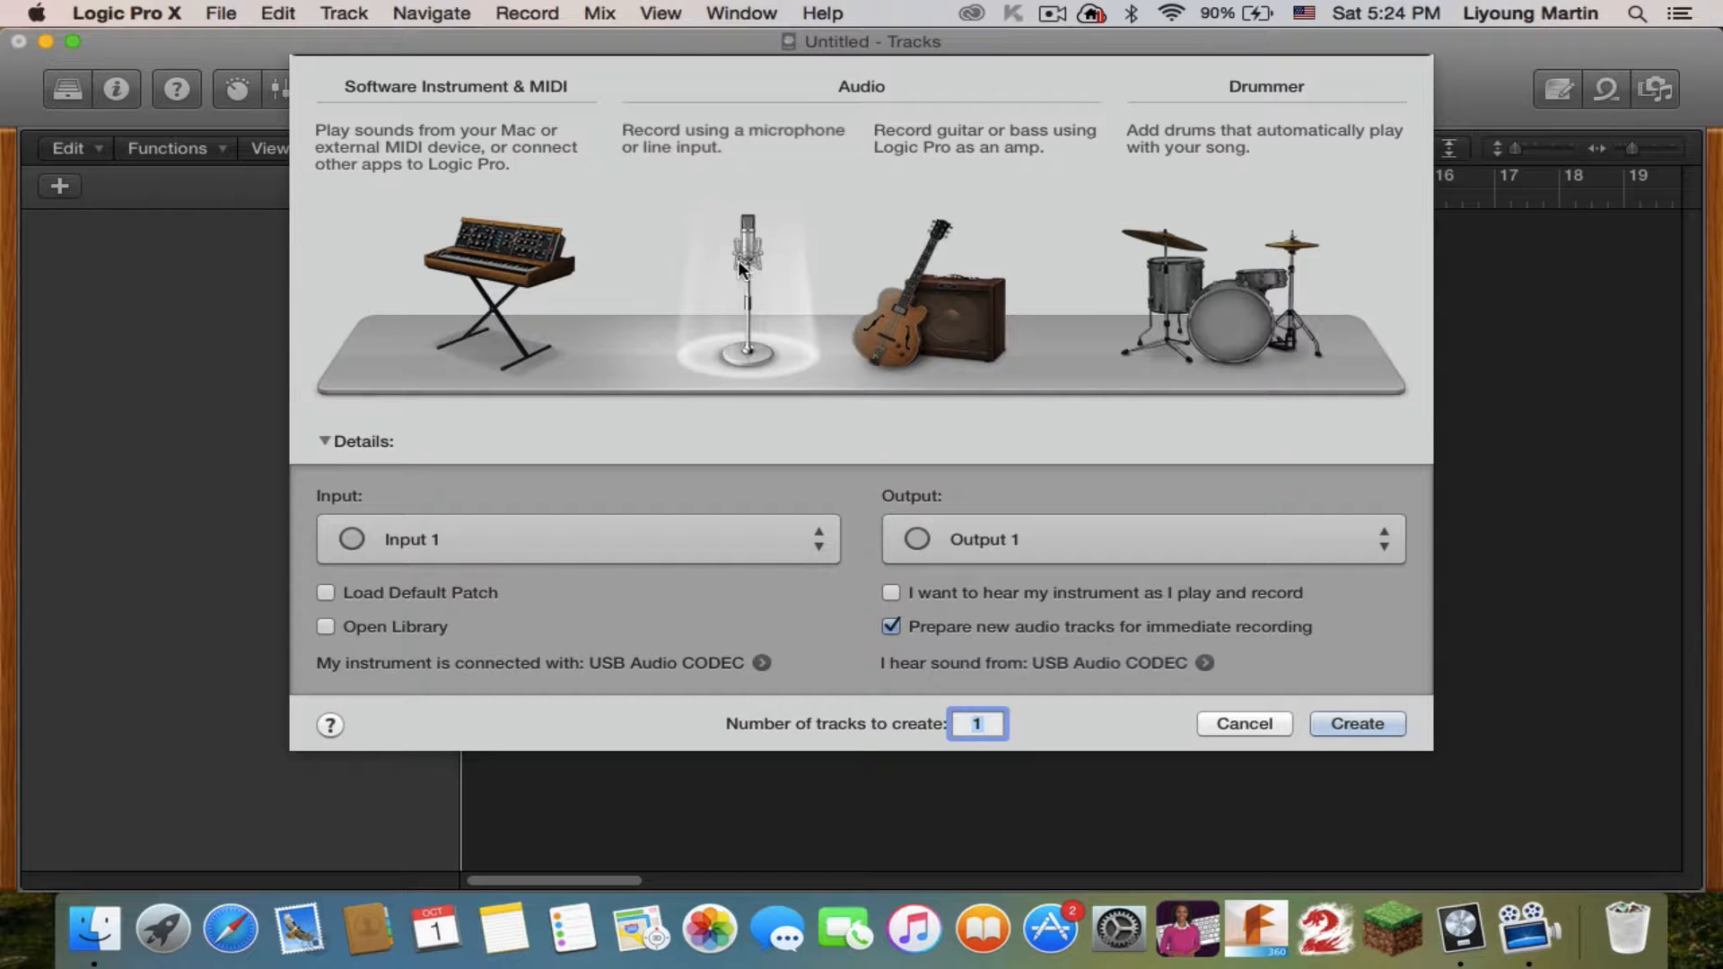
pyautogui.click(922, 313)
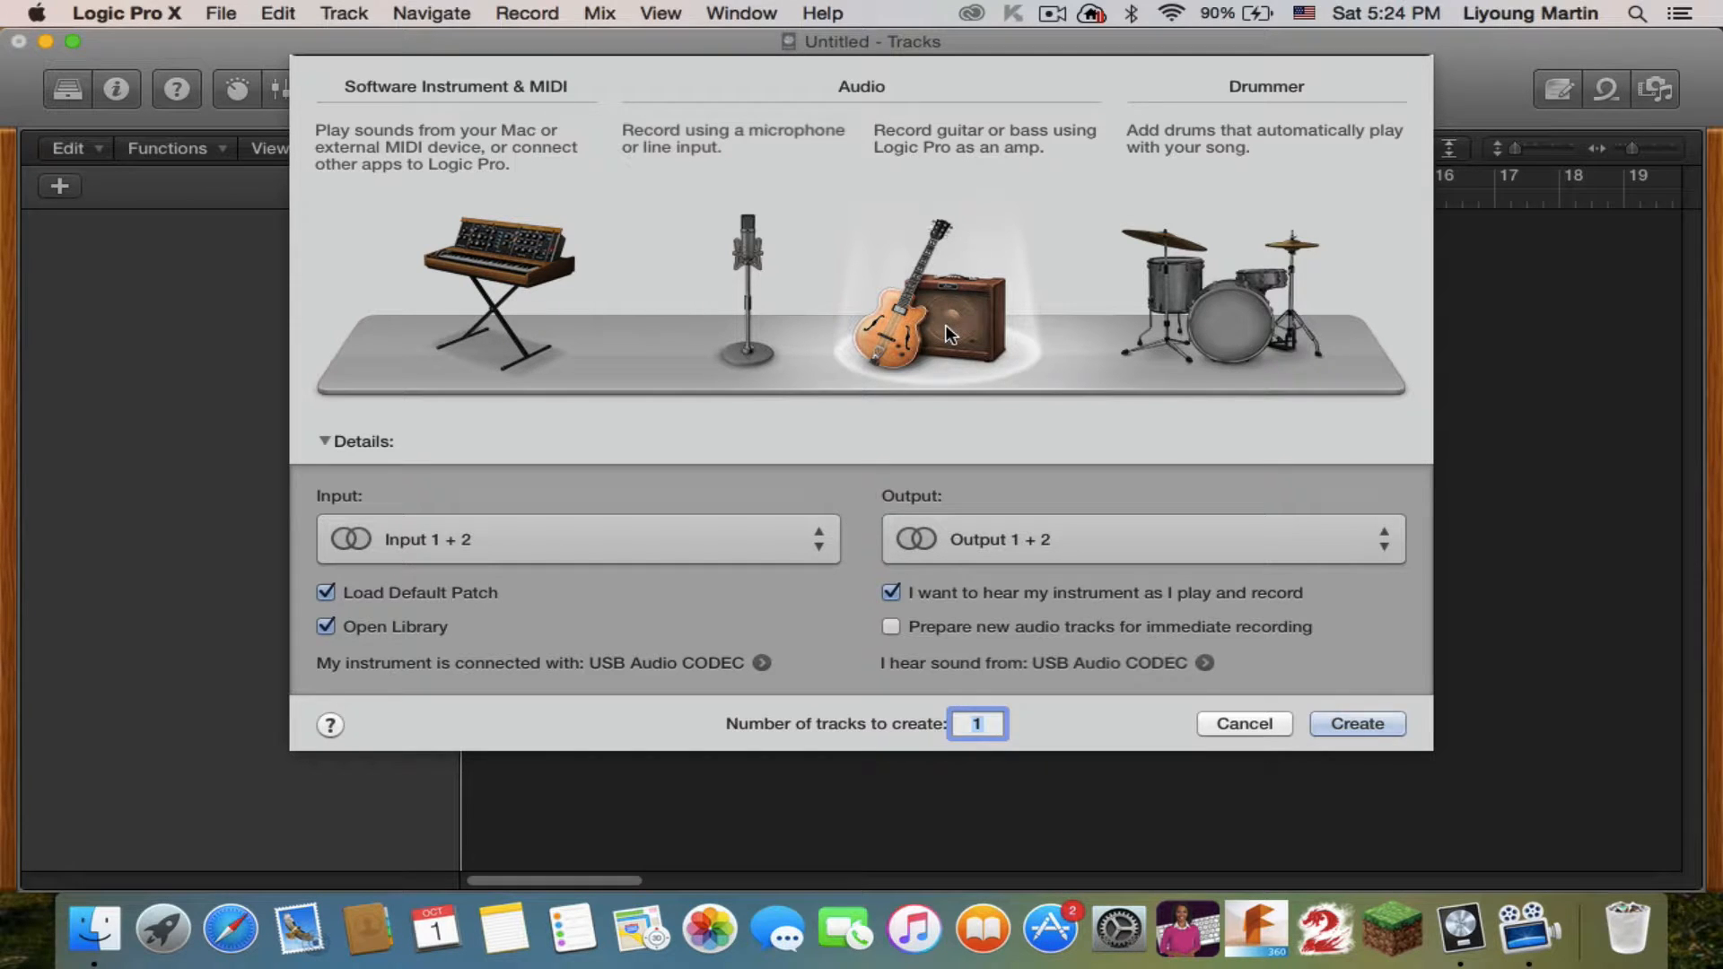
pyautogui.click(1206, 287)
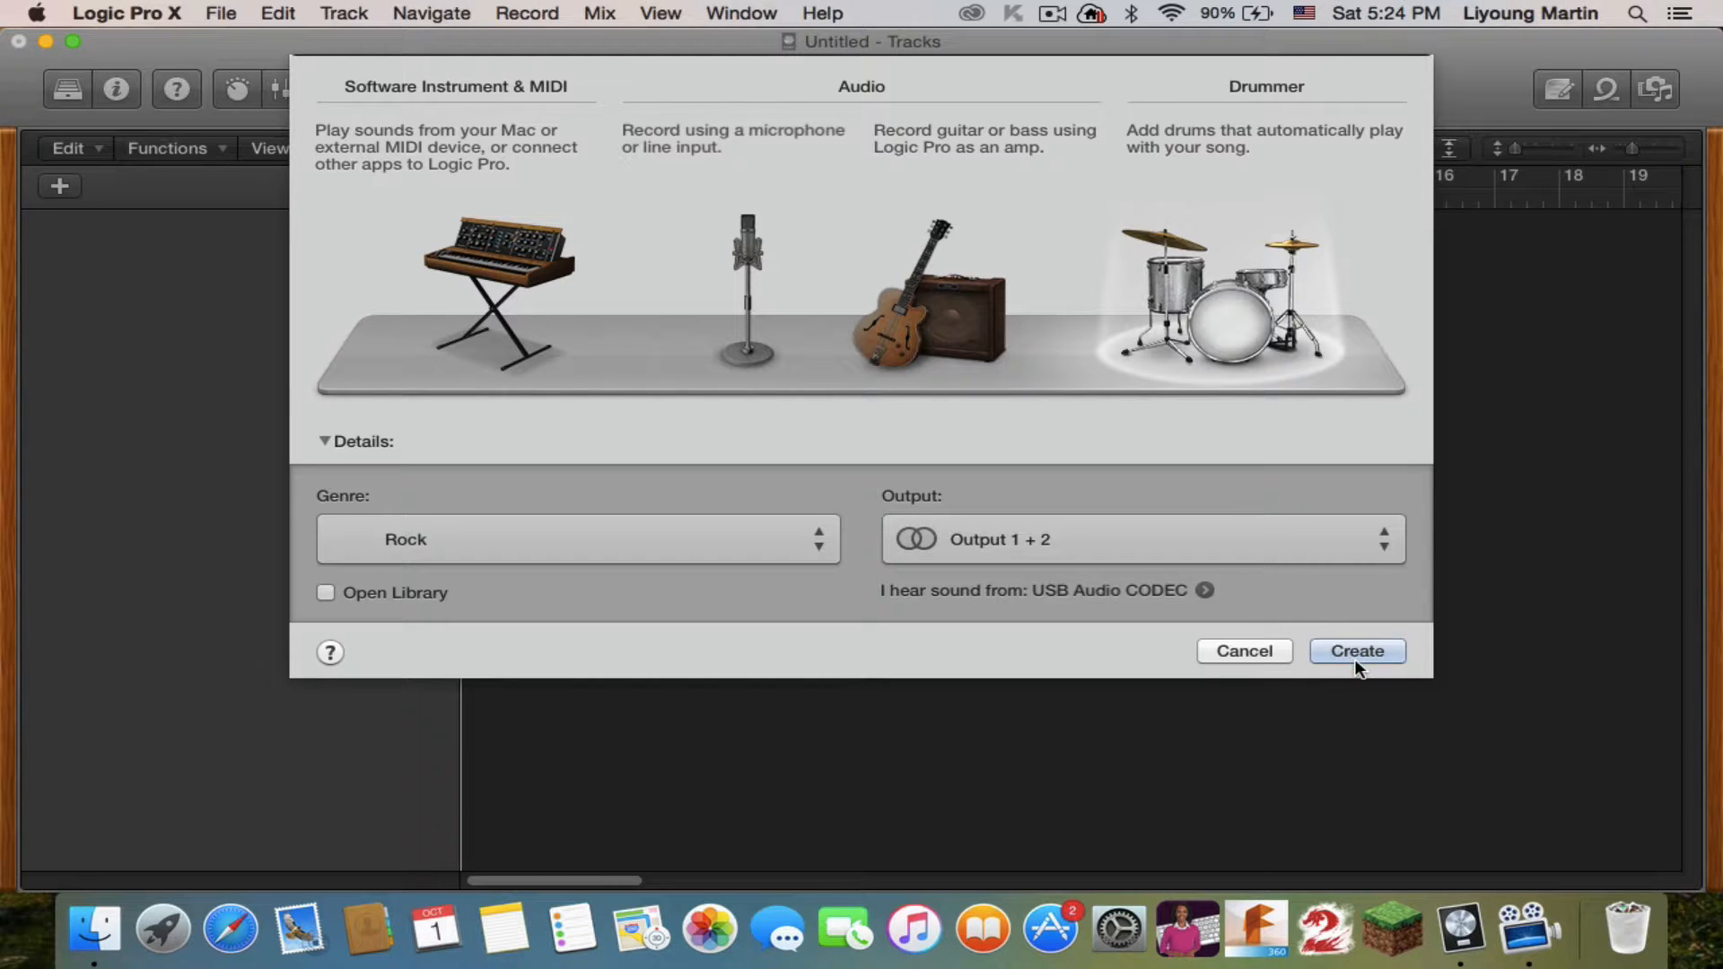
pyautogui.click(536, 271)
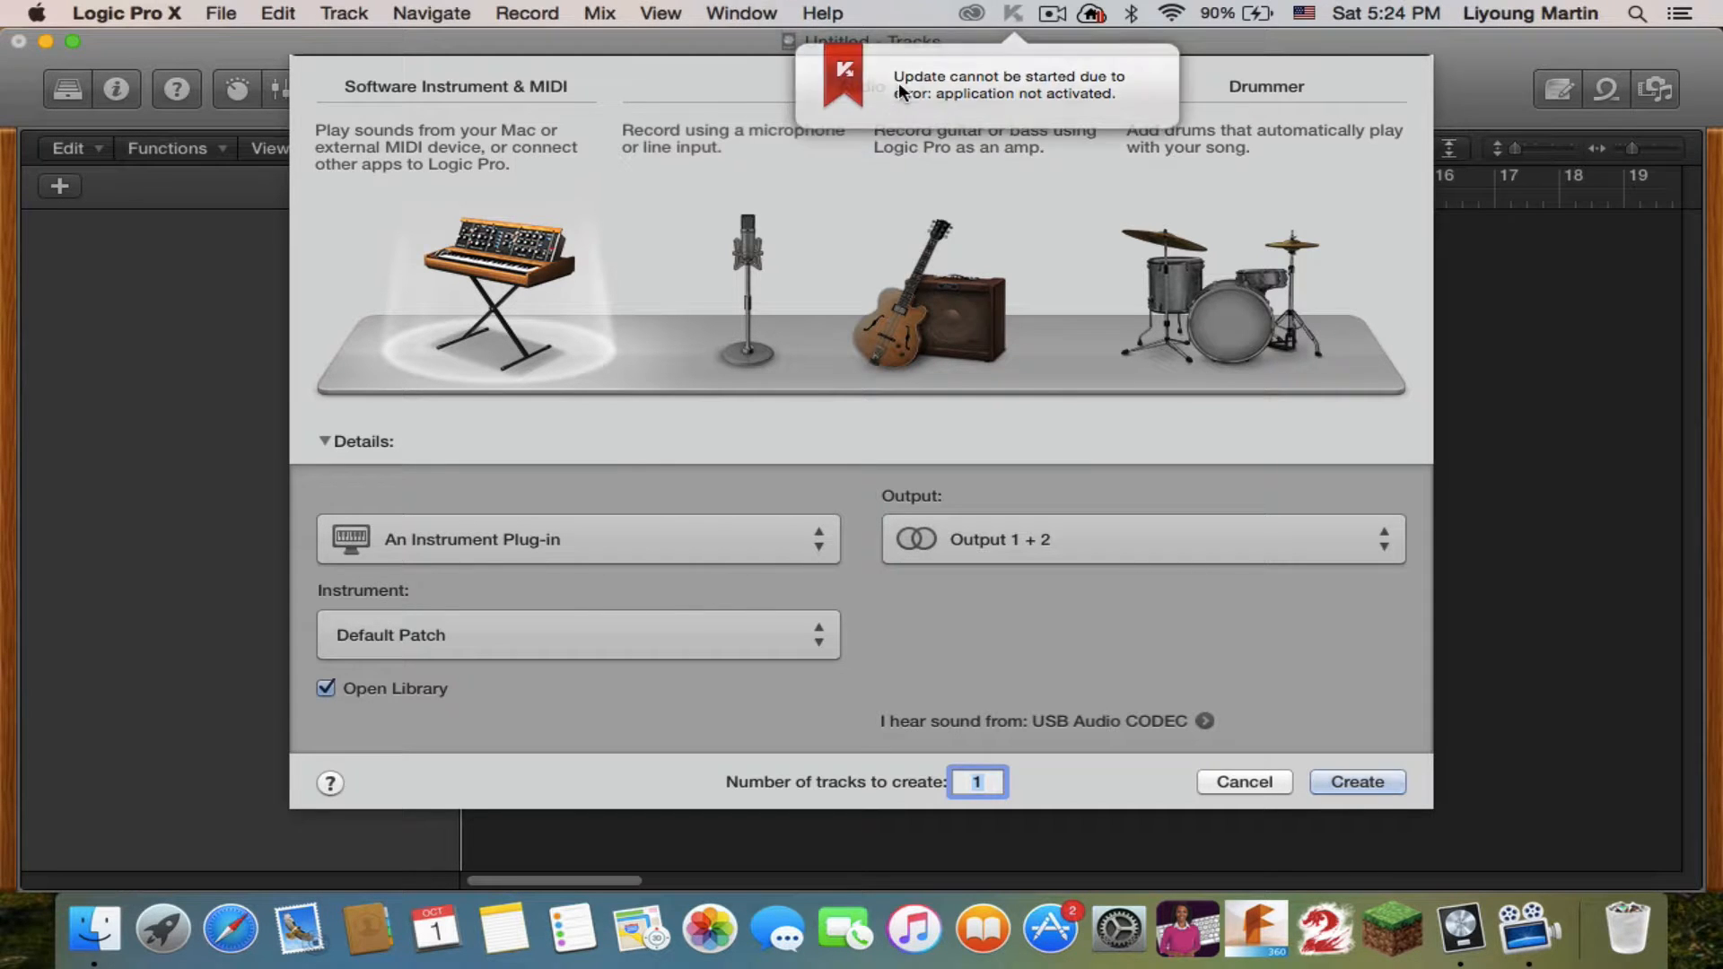
pyautogui.click(725, 70)
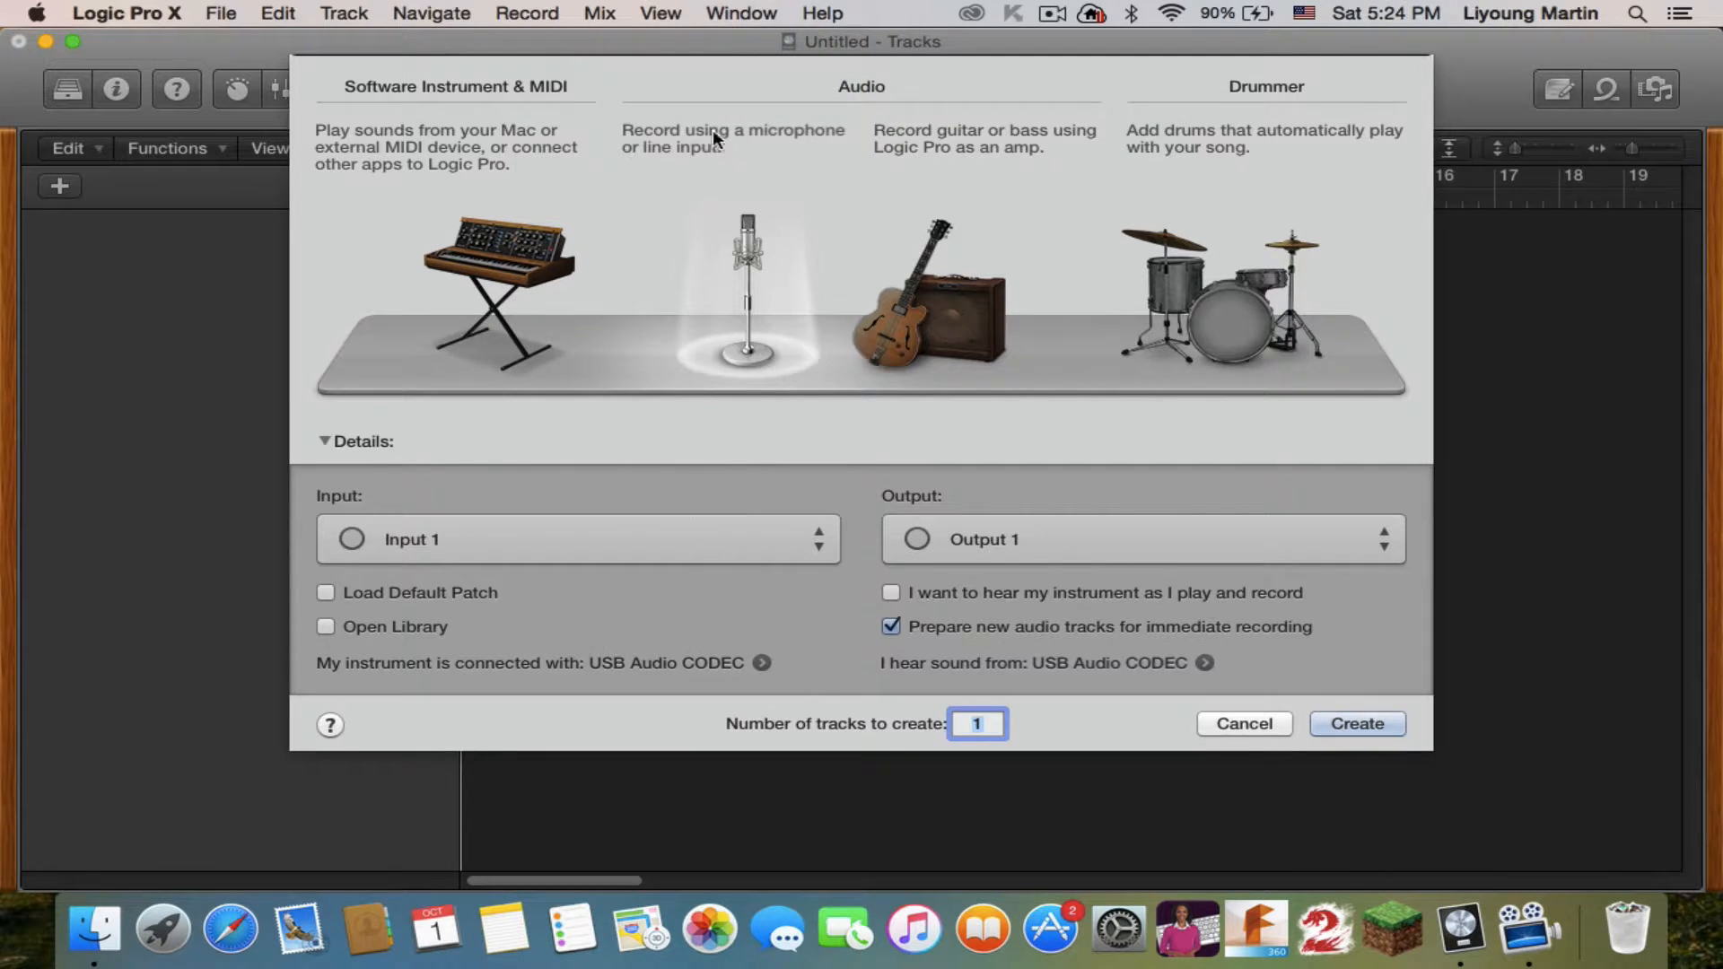
pyautogui.click(512, 256)
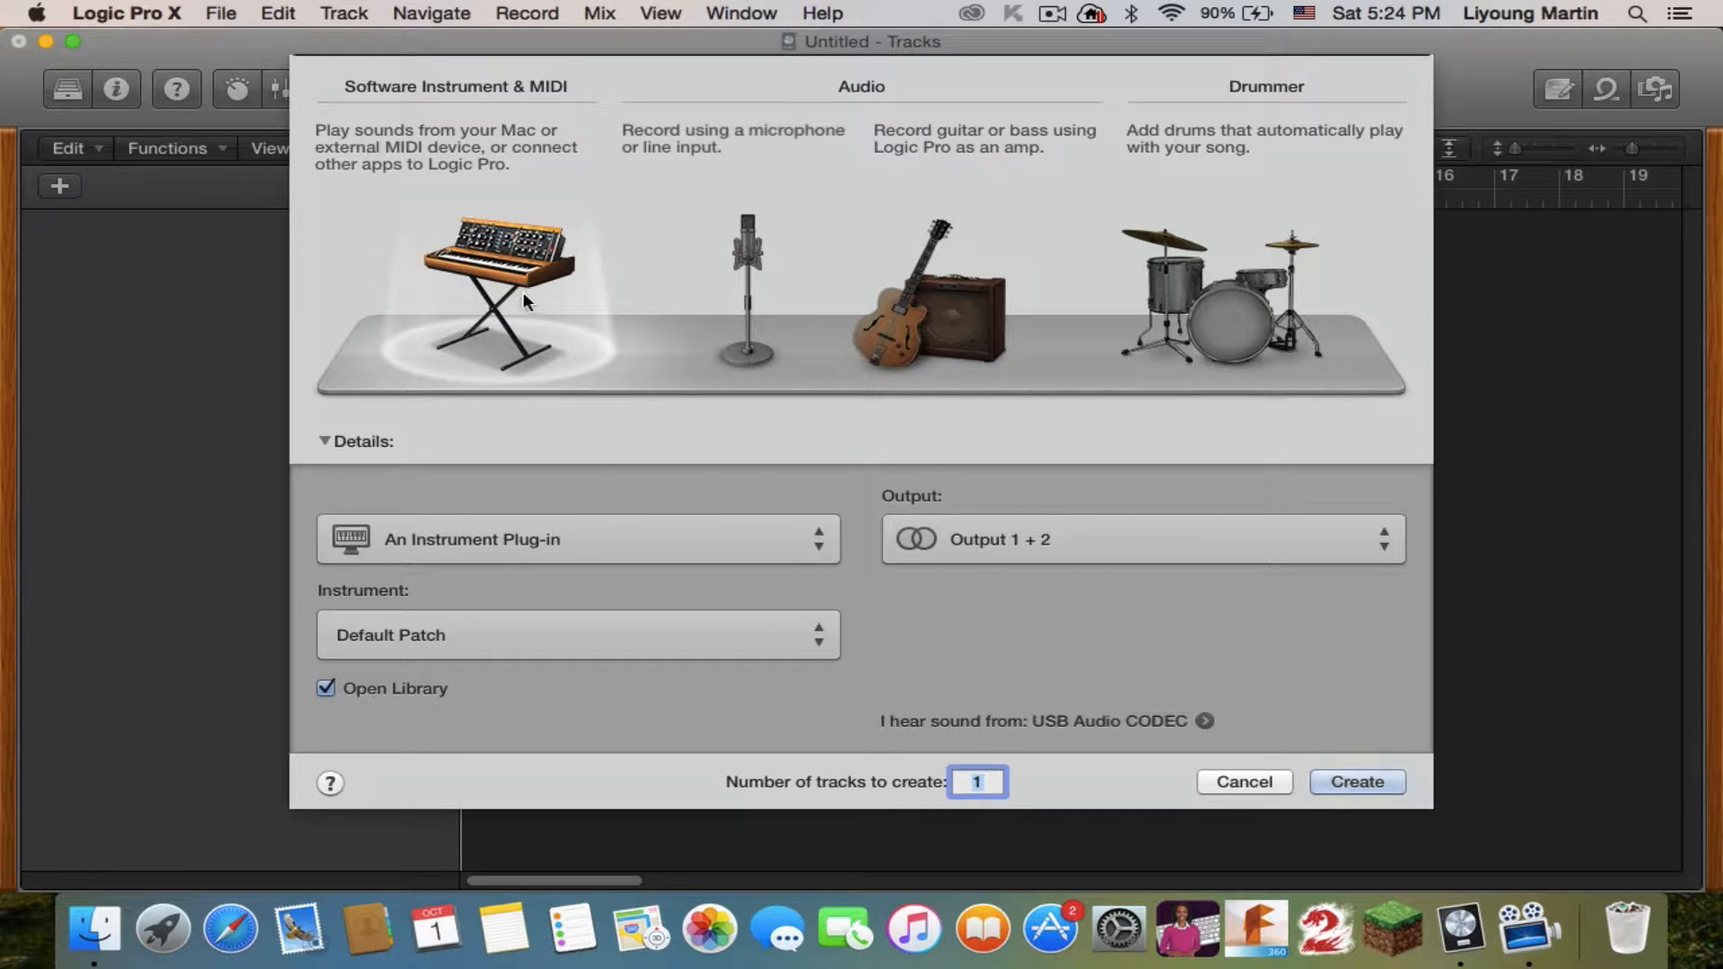
pyautogui.click(1385, 785)
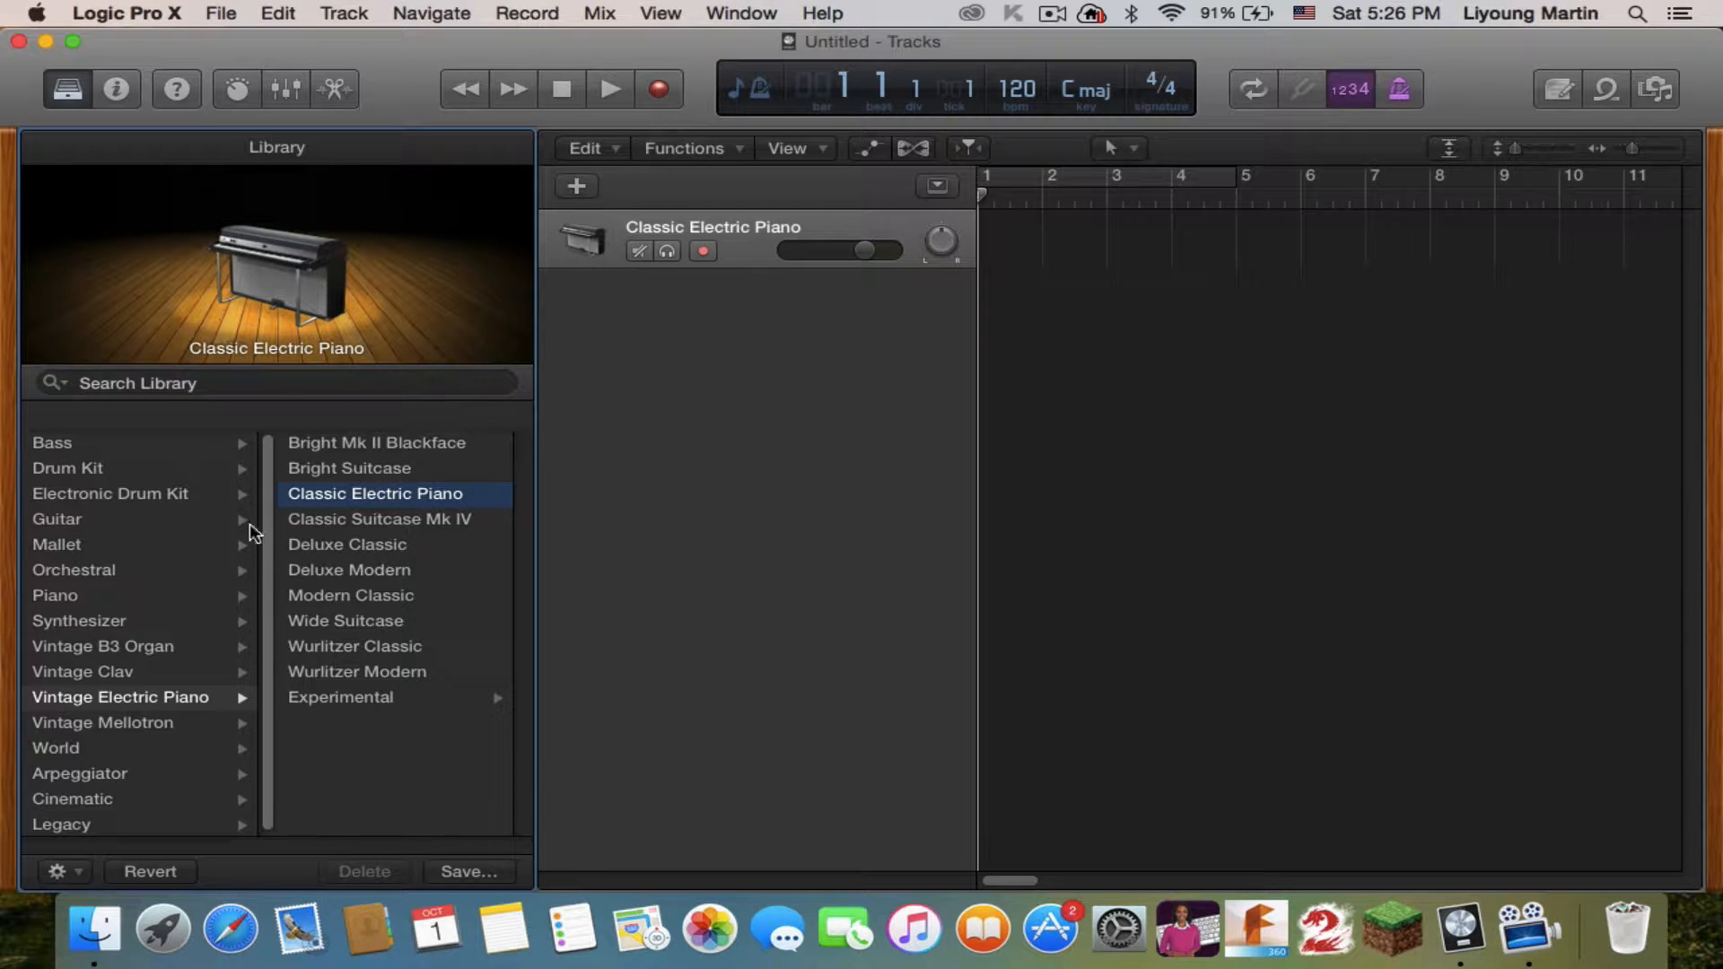
# Browse the patches in the Library's Bass, Drum Kit, Electronic Drum Kit and Guitar categories
pyautogui.click(63, 448)
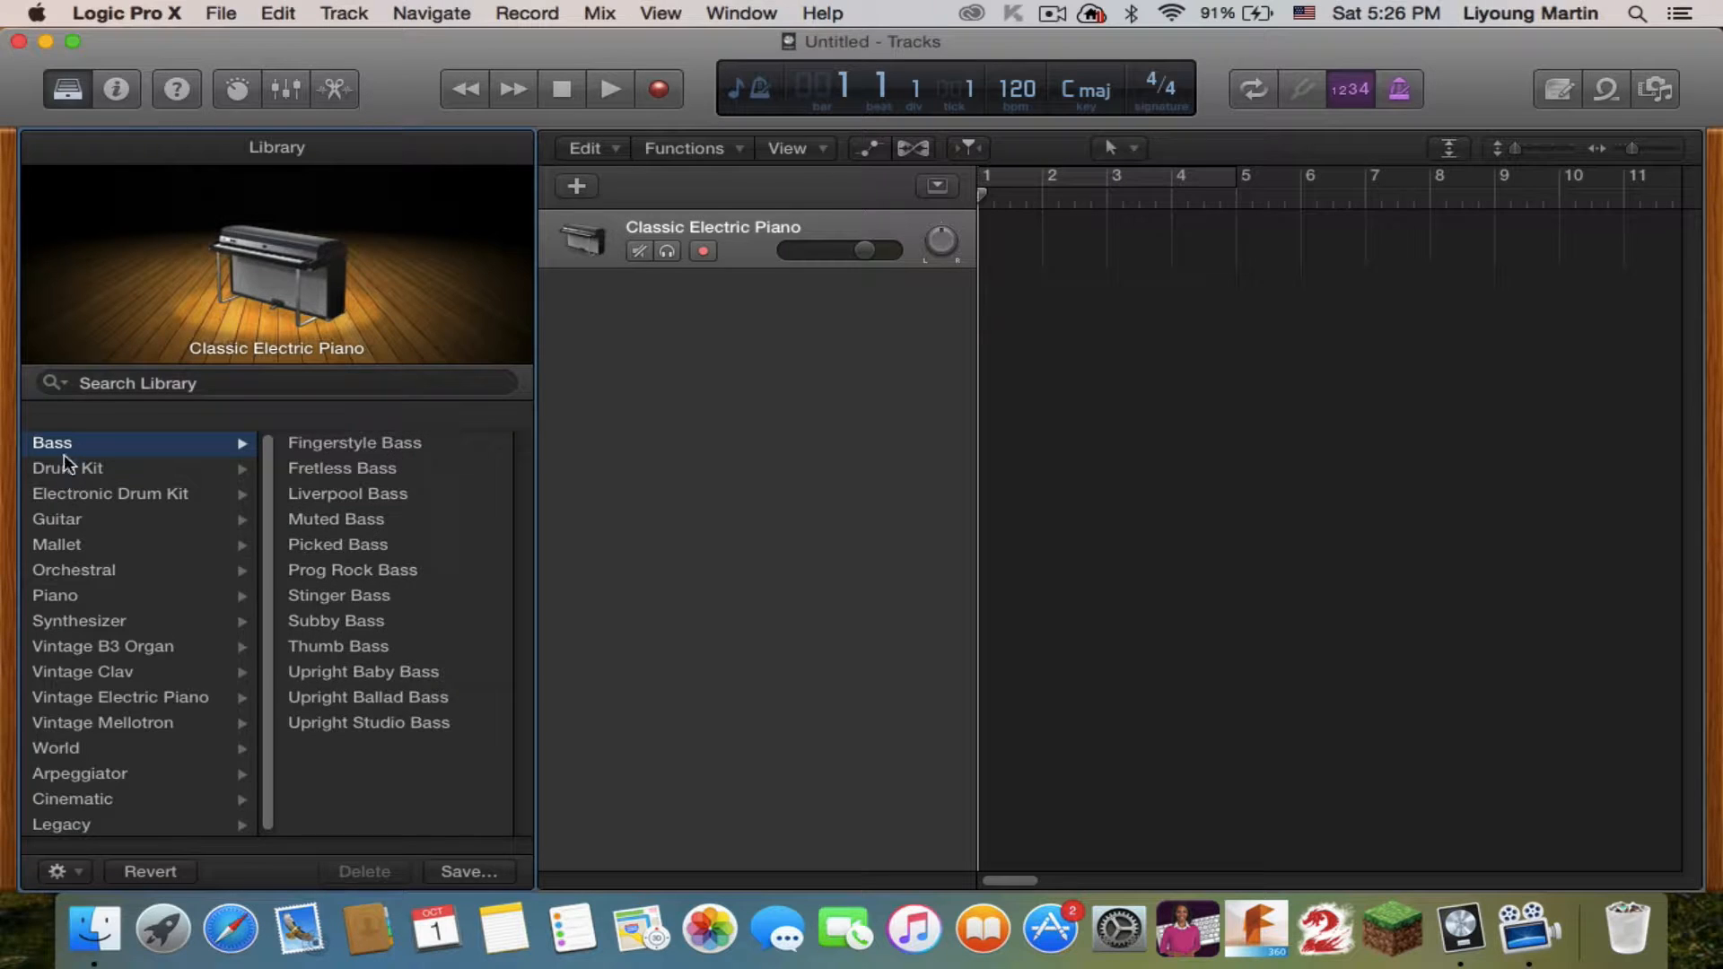
pyautogui.click(63, 461)
pyautogui.click(69, 492)
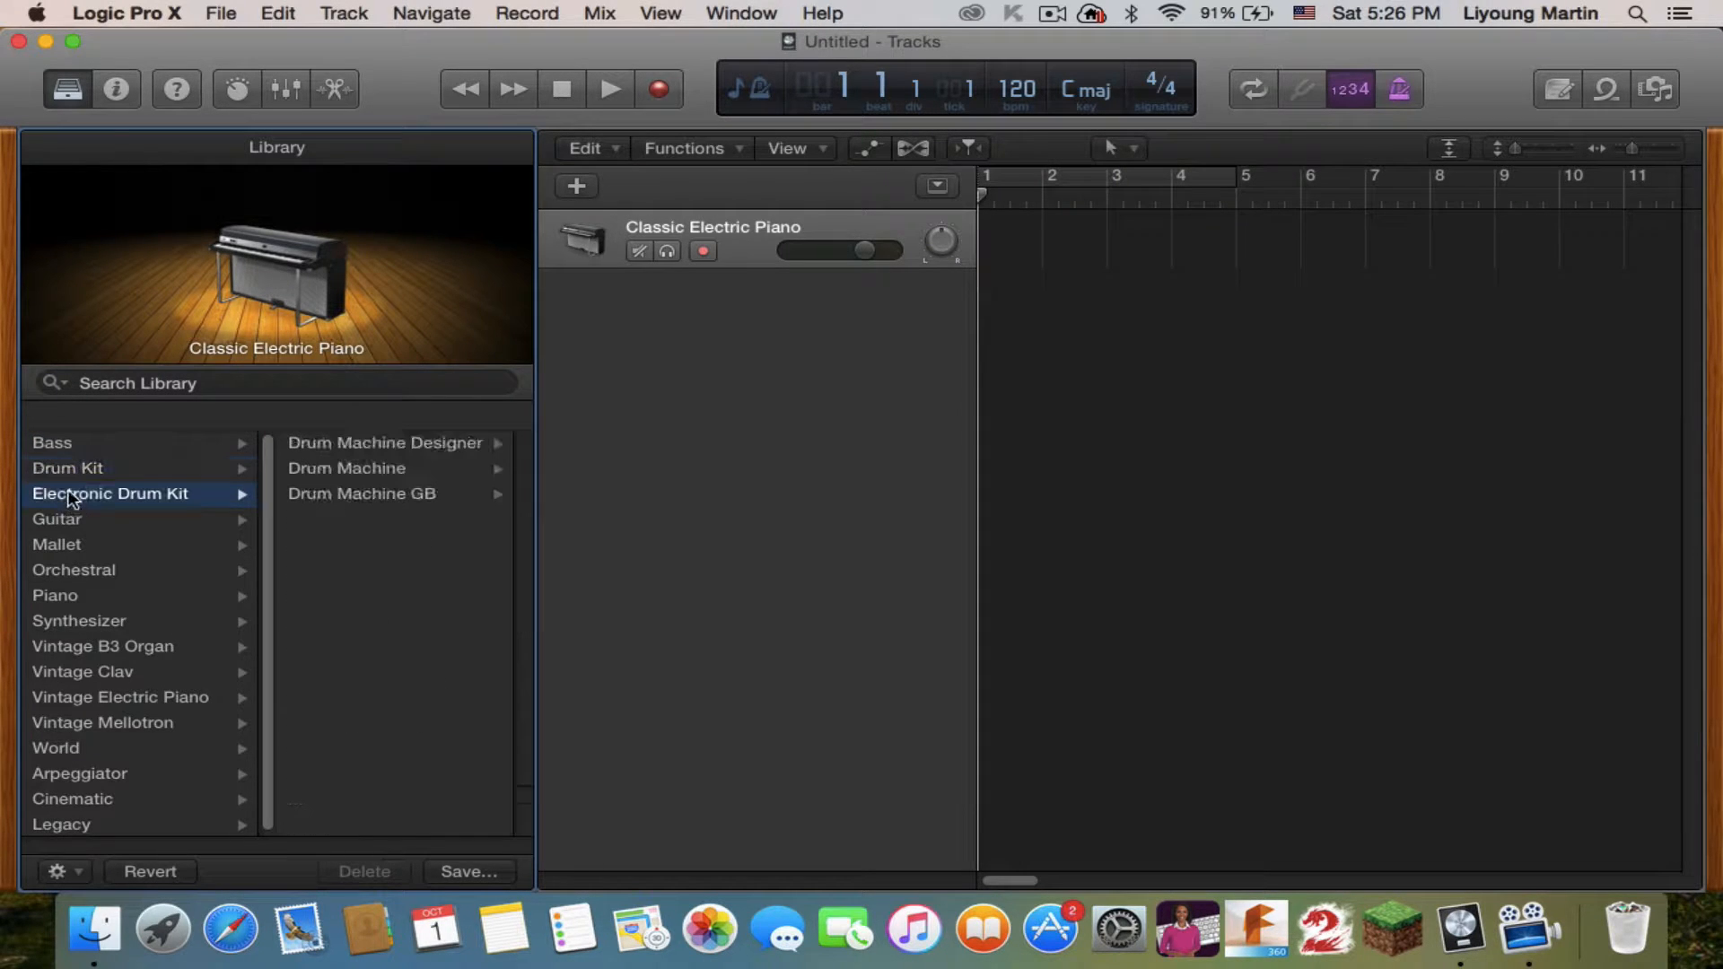
pyautogui.click(64, 465)
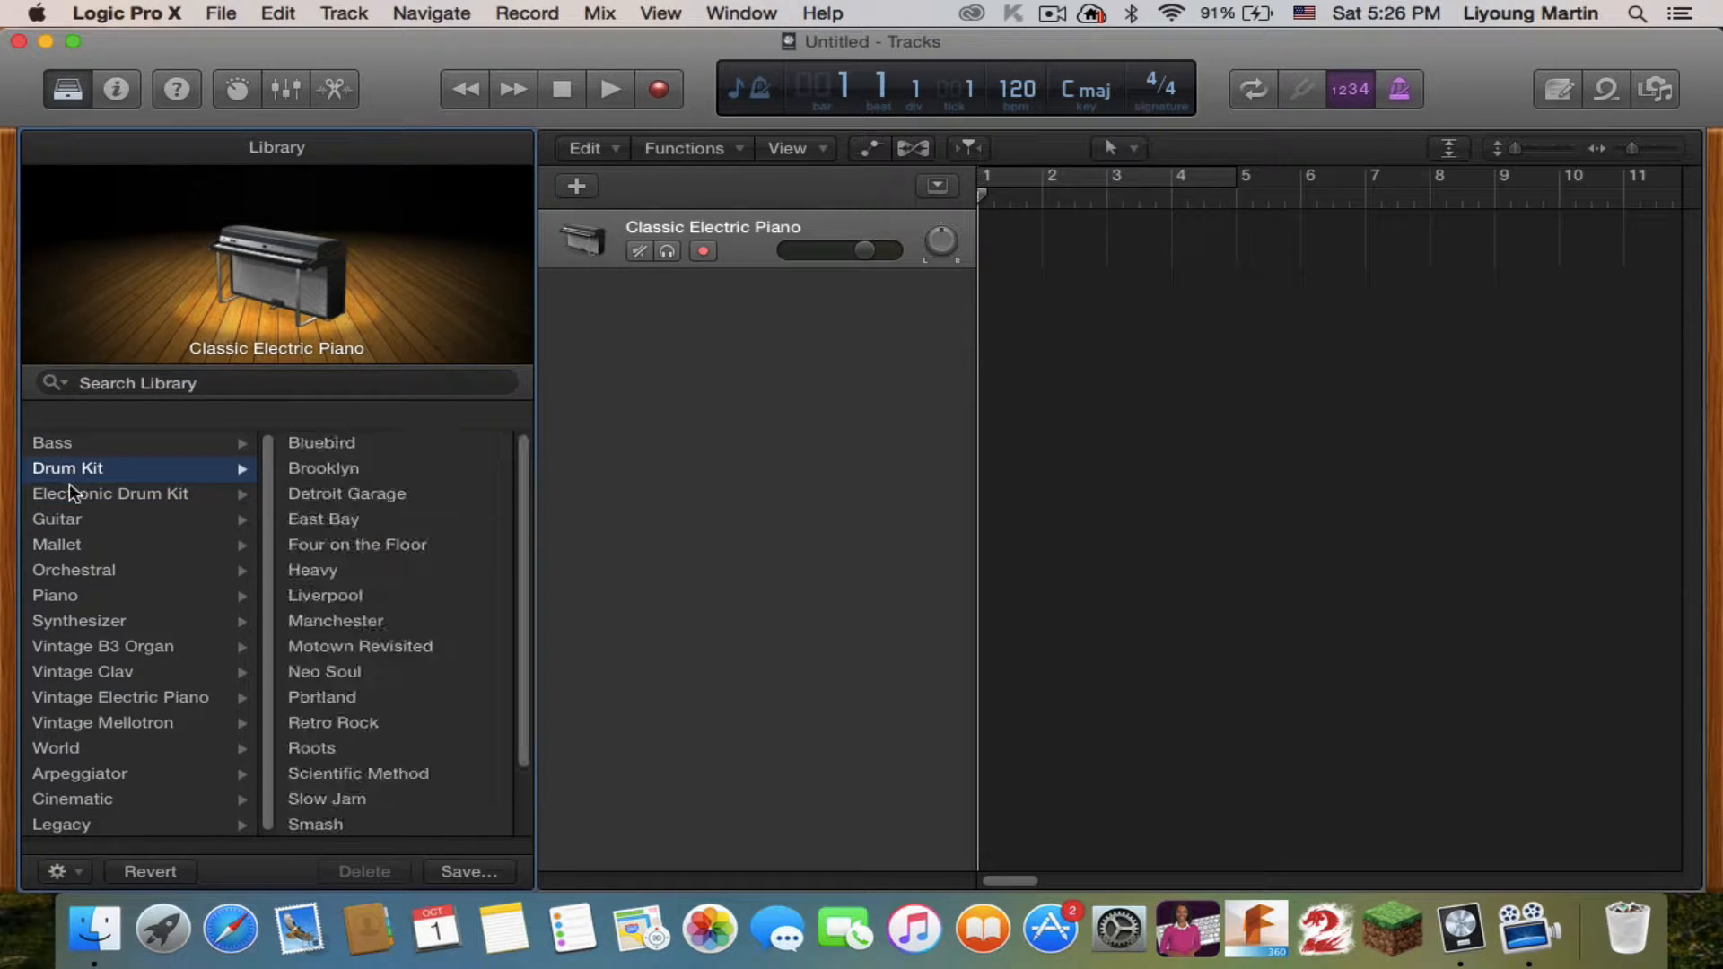
pyautogui.click(75, 491)
pyautogui.click(67, 518)
pyautogui.click(67, 468)
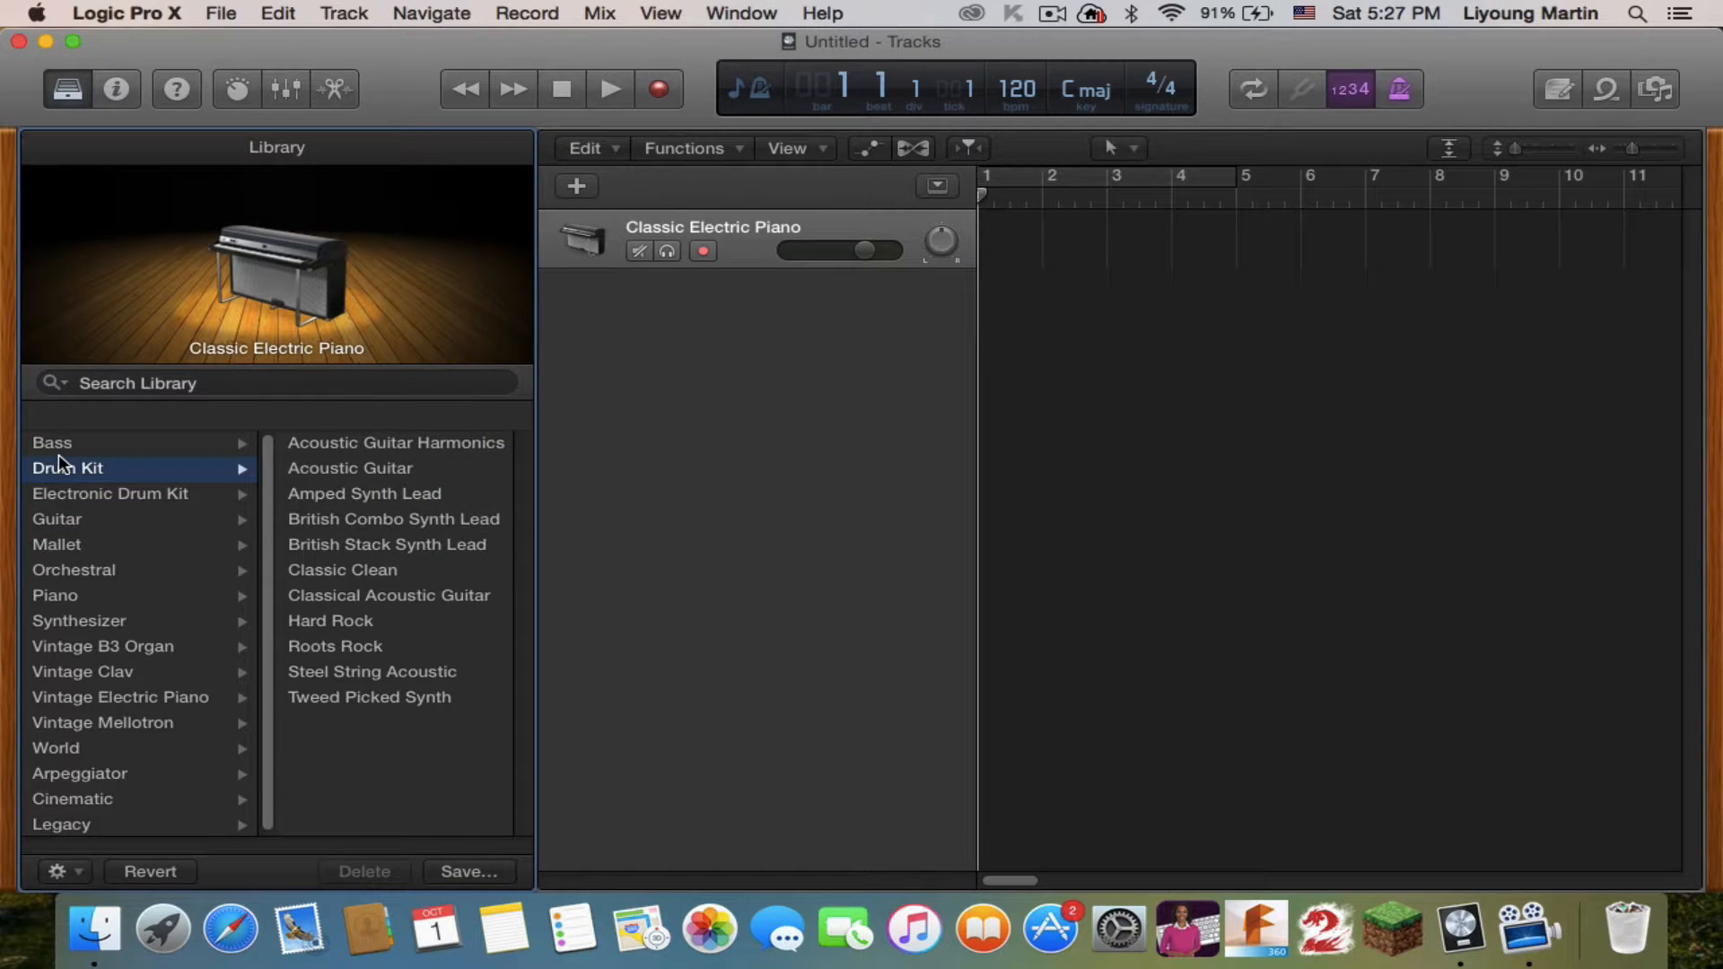
pyautogui.click(78, 492)
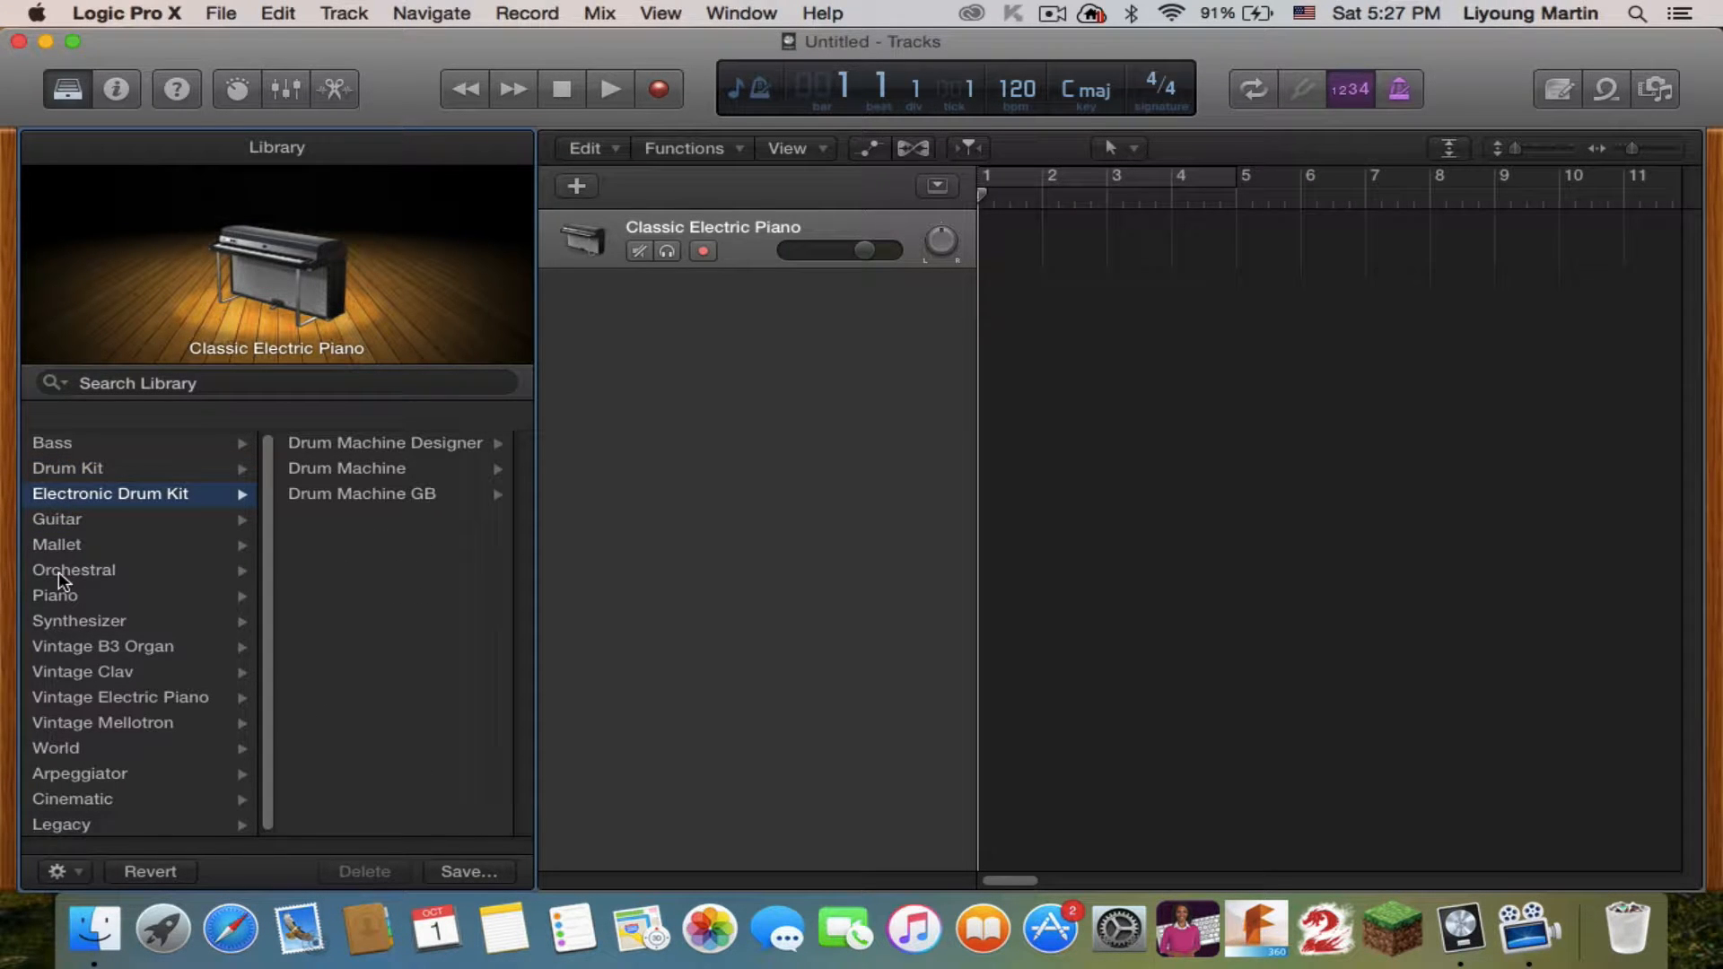
pyautogui.scroll(-1, 113, 687)
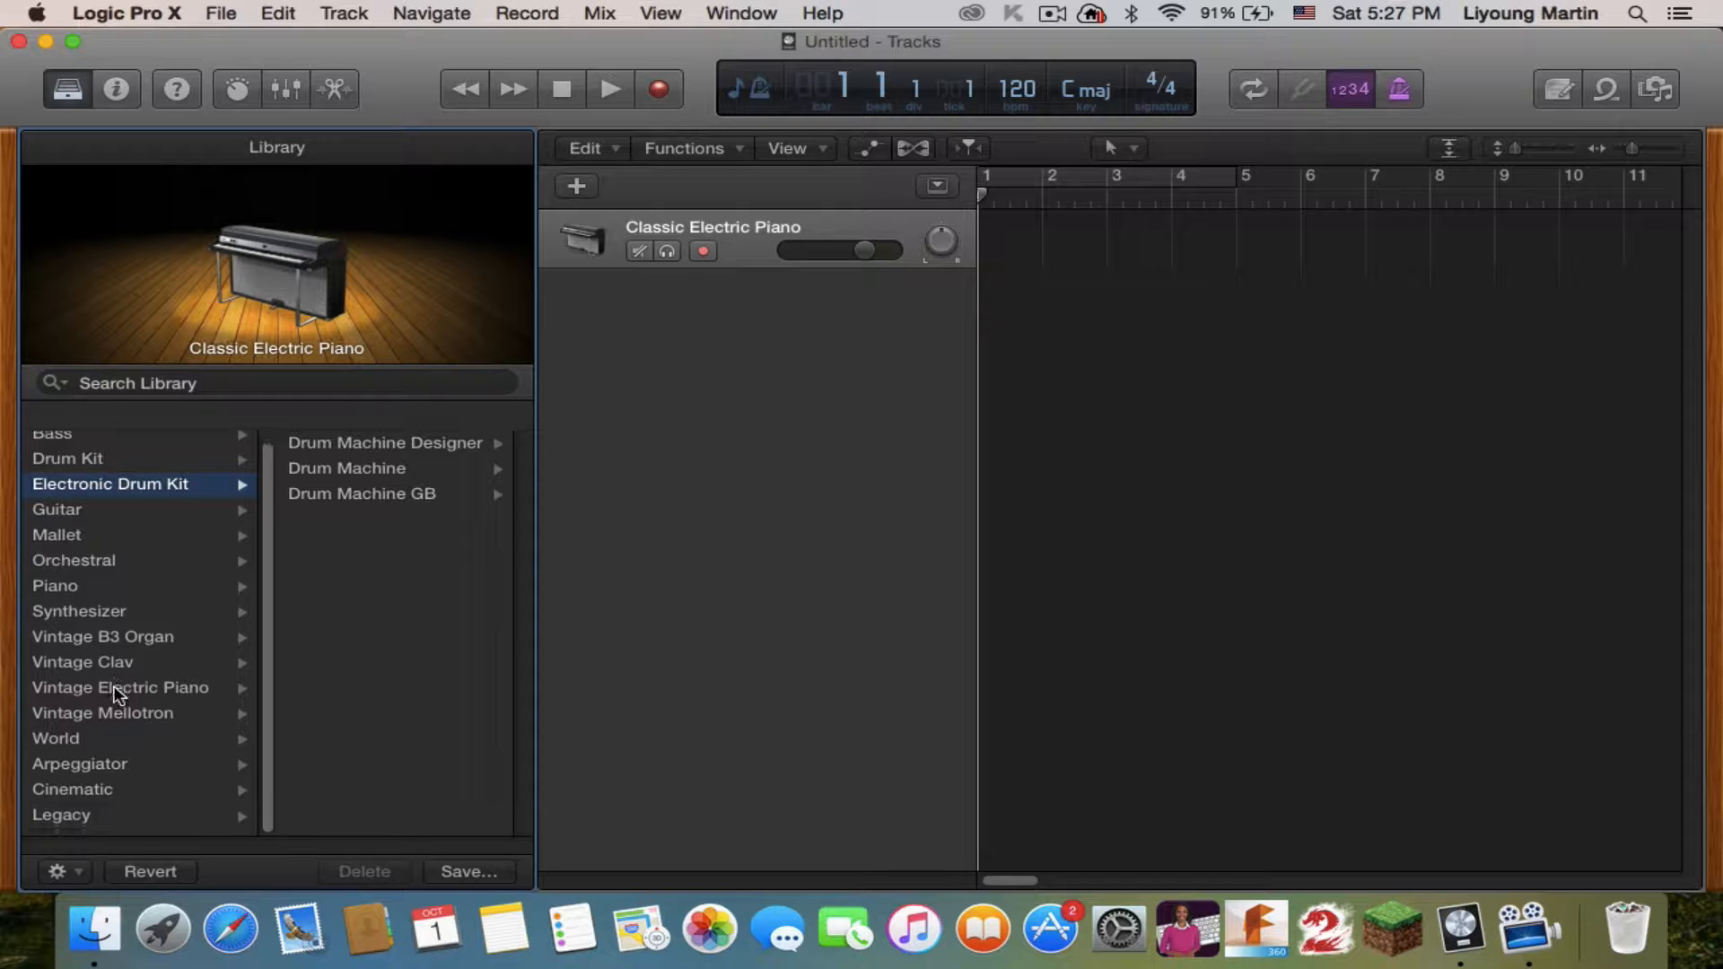
pyautogui.scroll(1, 114, 692)
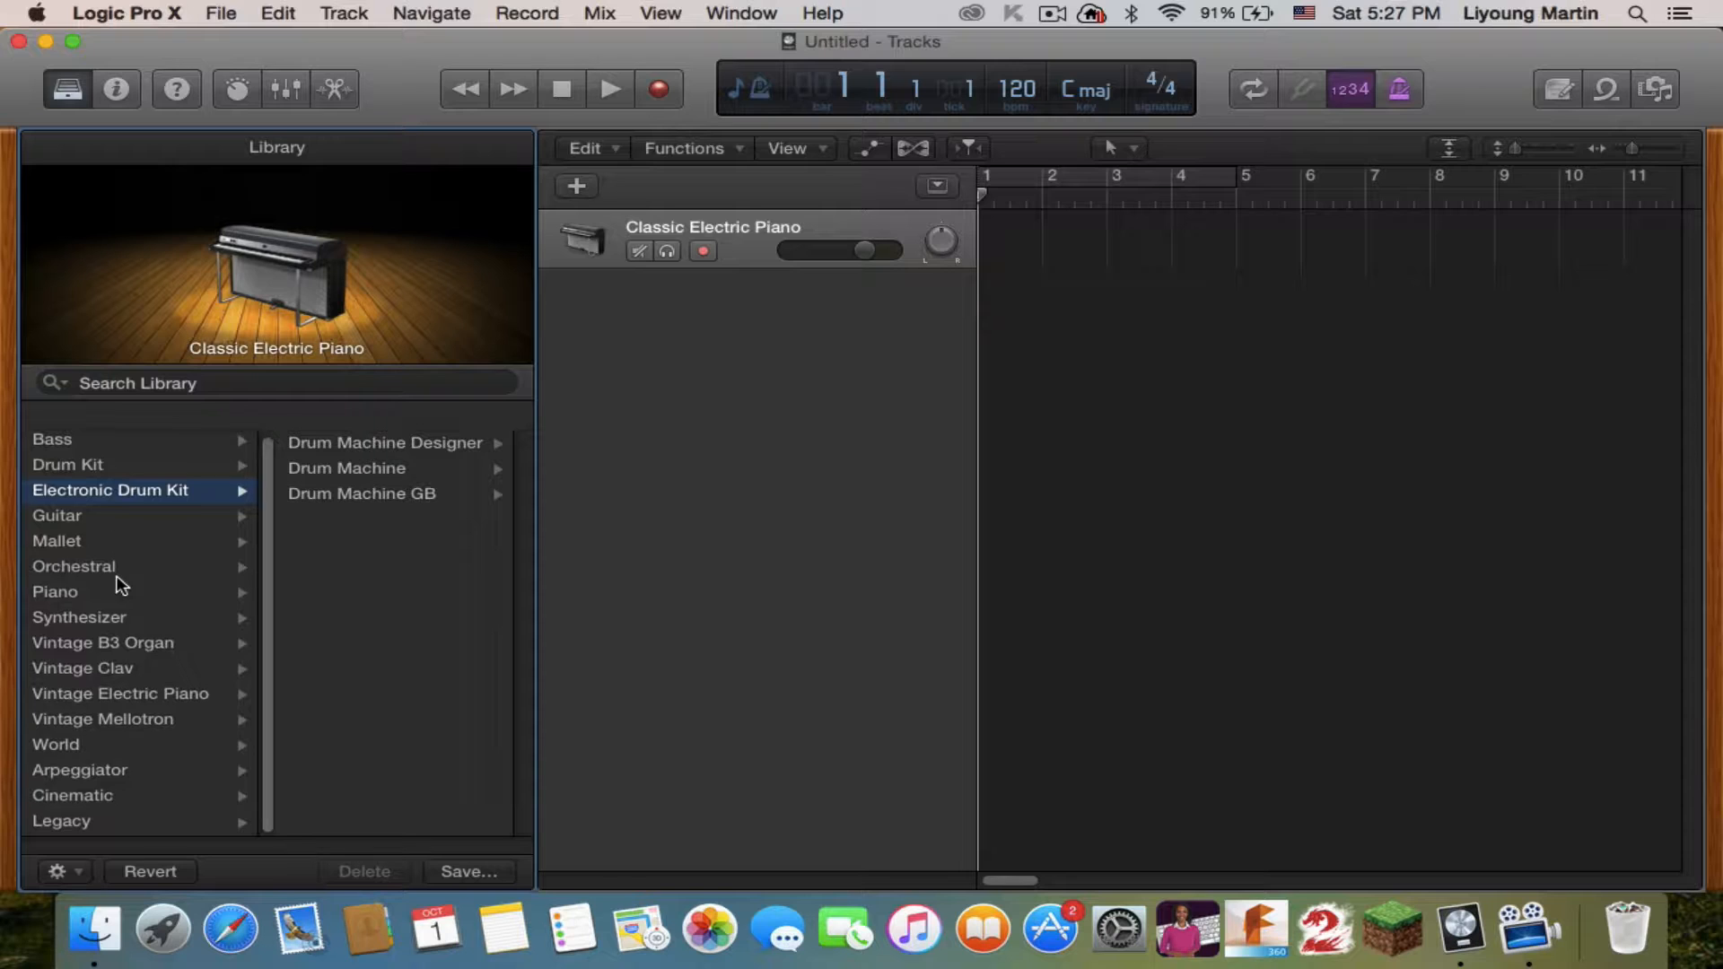
pyautogui.scroll(-1, 117, 579)
pyautogui.scroll(1, 117, 579)
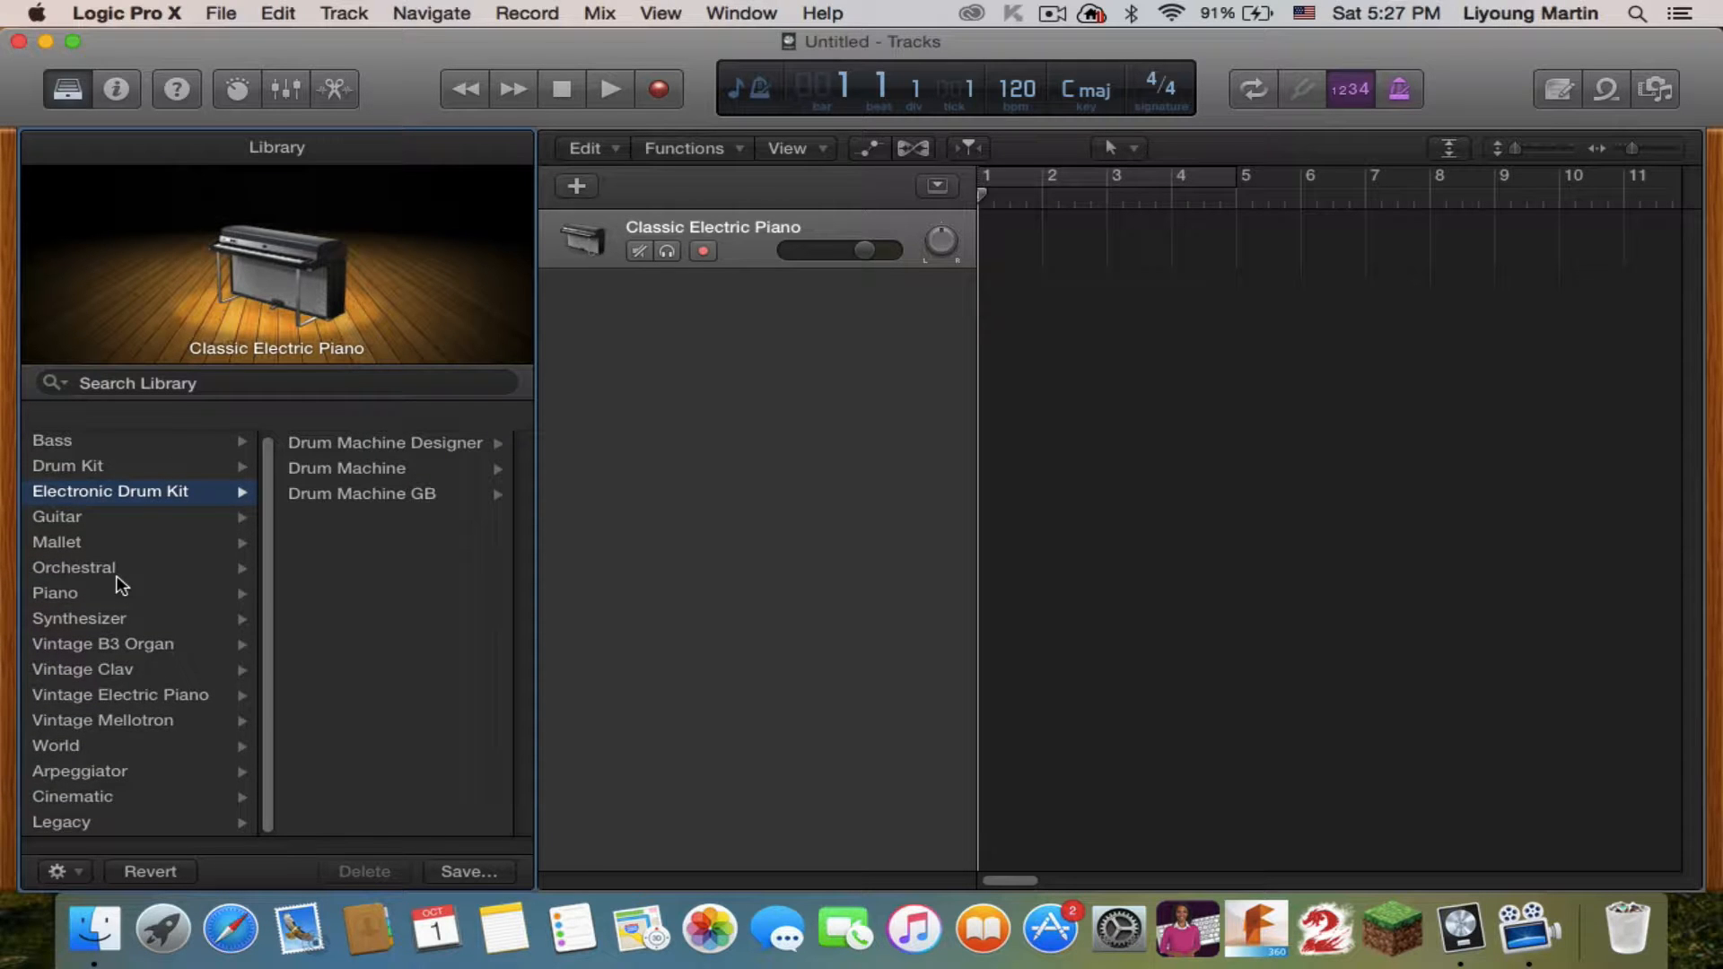
pyautogui.click(59, 442)
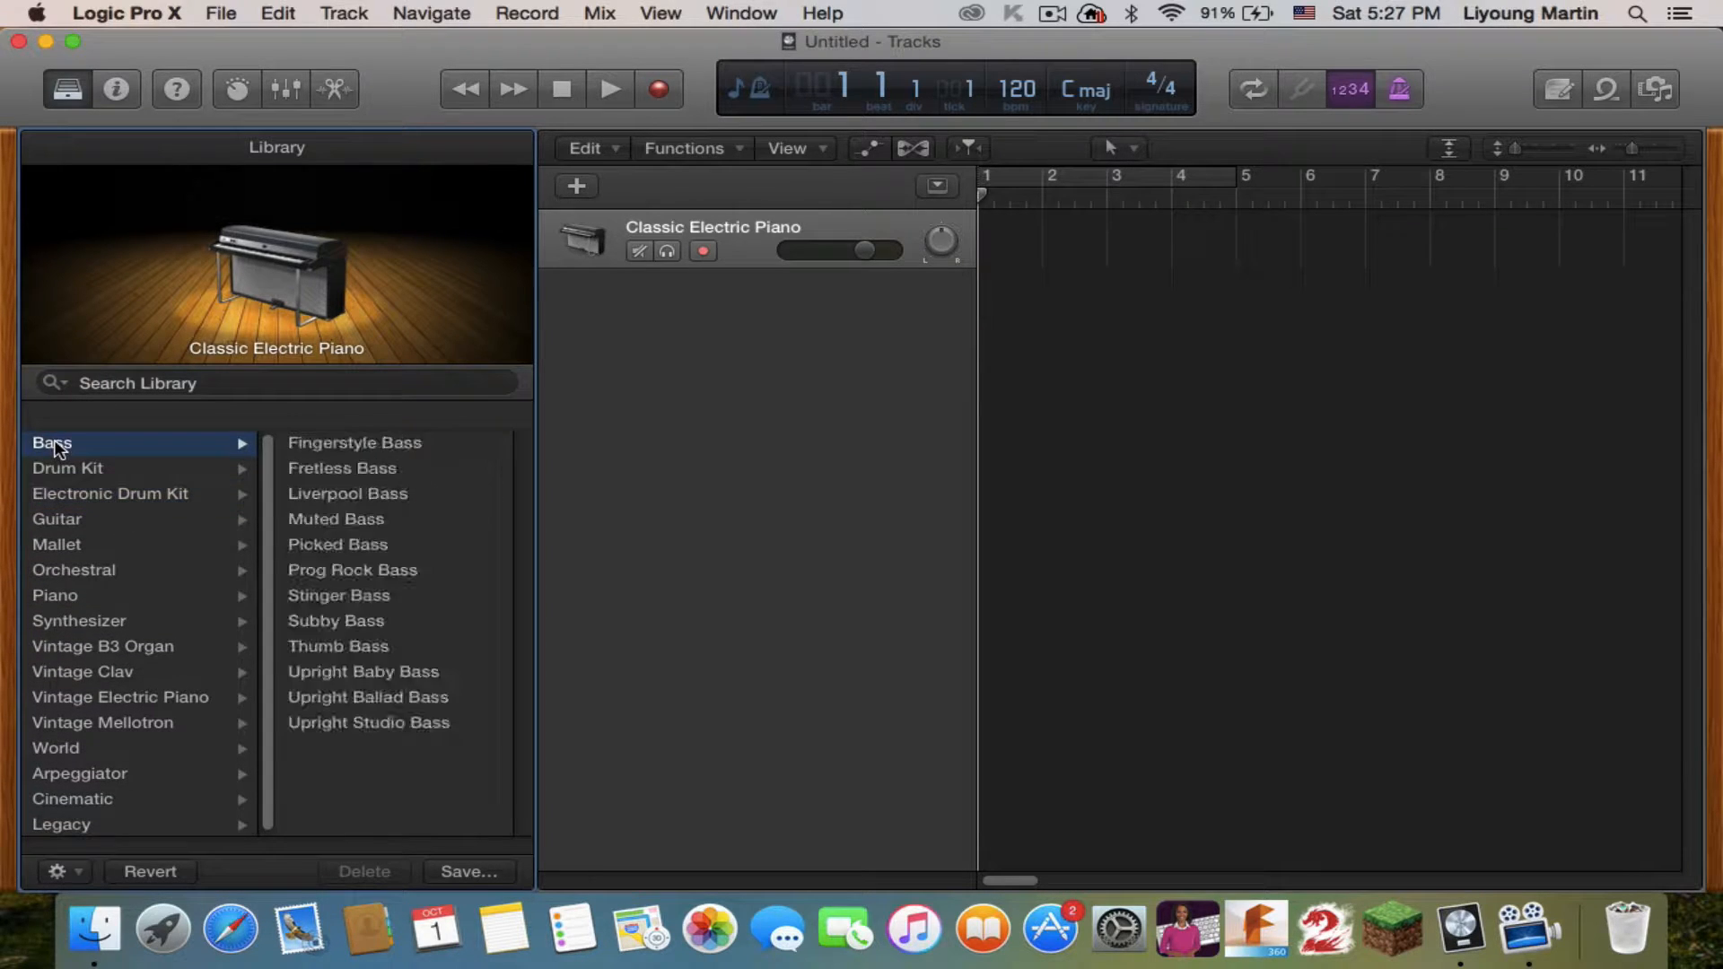
pyautogui.click(66, 467)
pyautogui.click(74, 486)
pyautogui.click(74, 465)
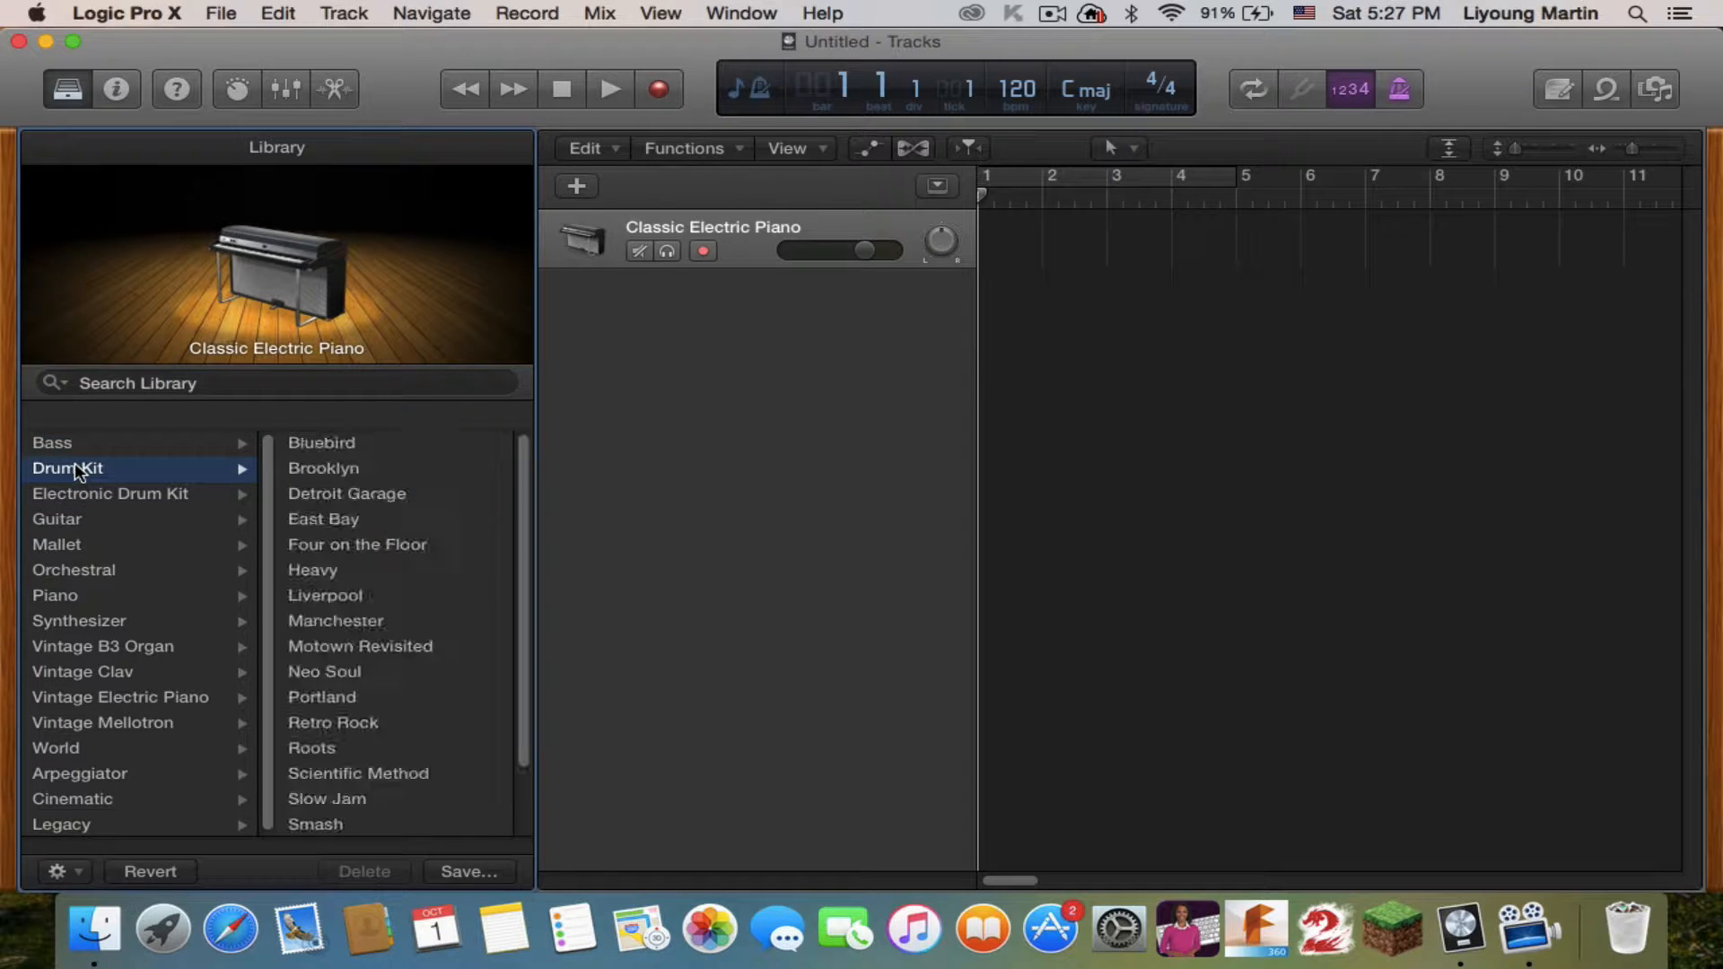
pyautogui.click(62, 442)
pyautogui.click(71, 489)
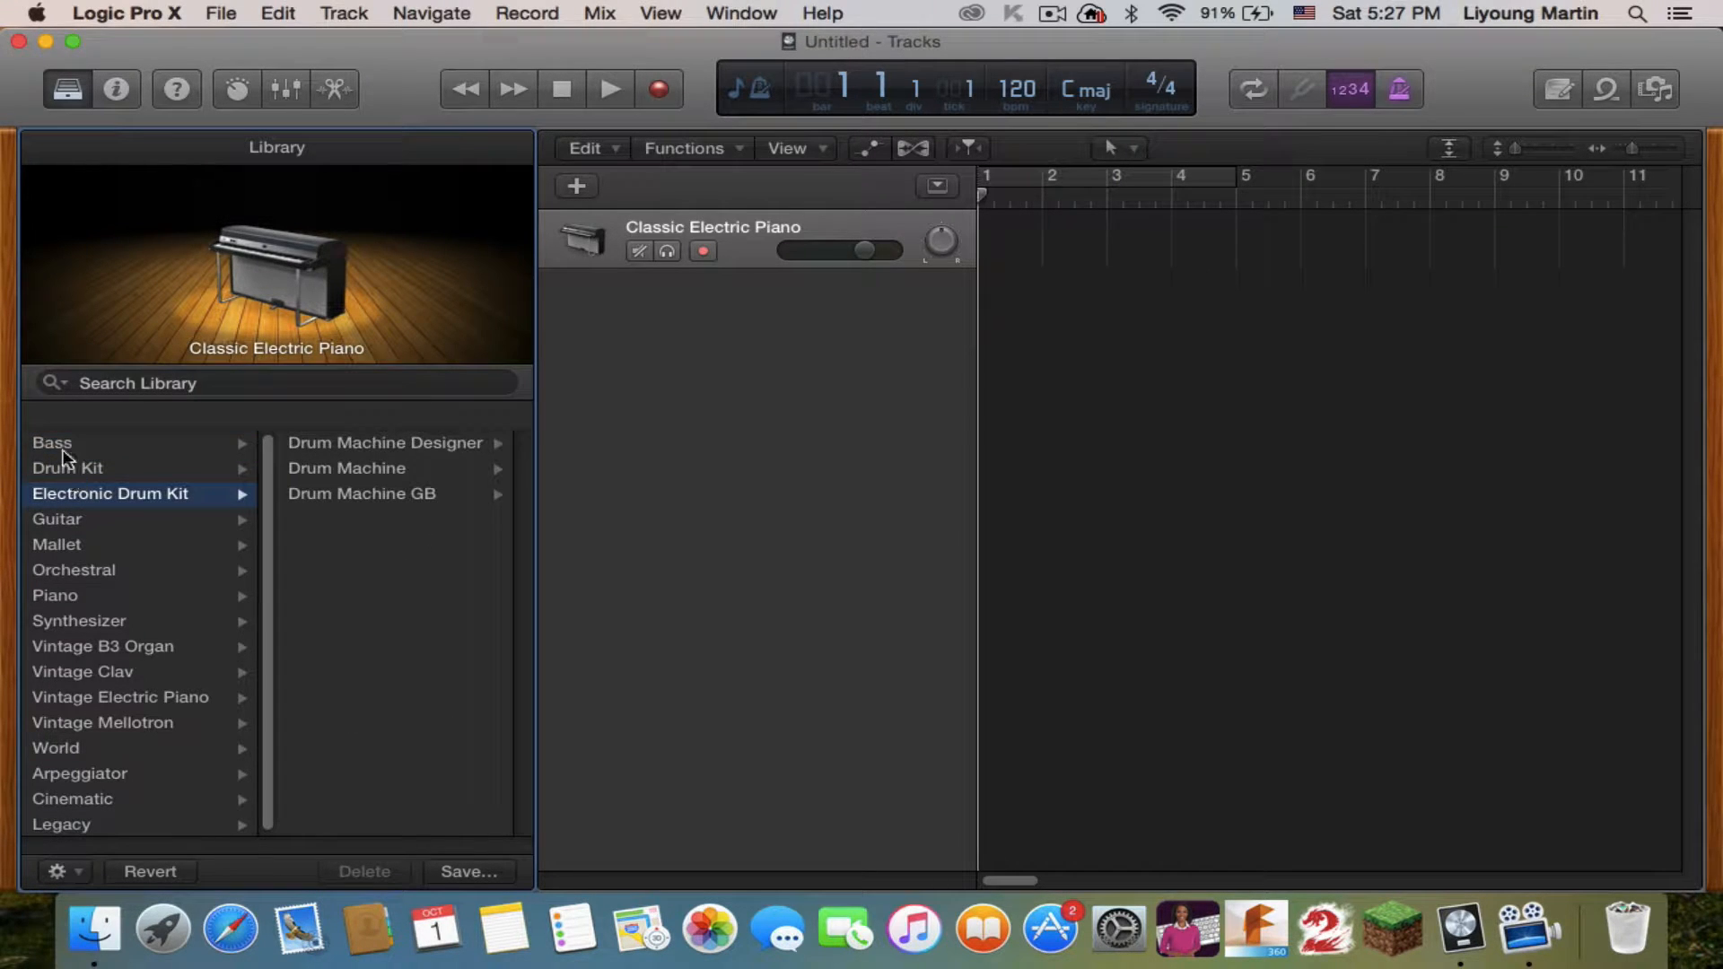
pyautogui.click(77, 442)
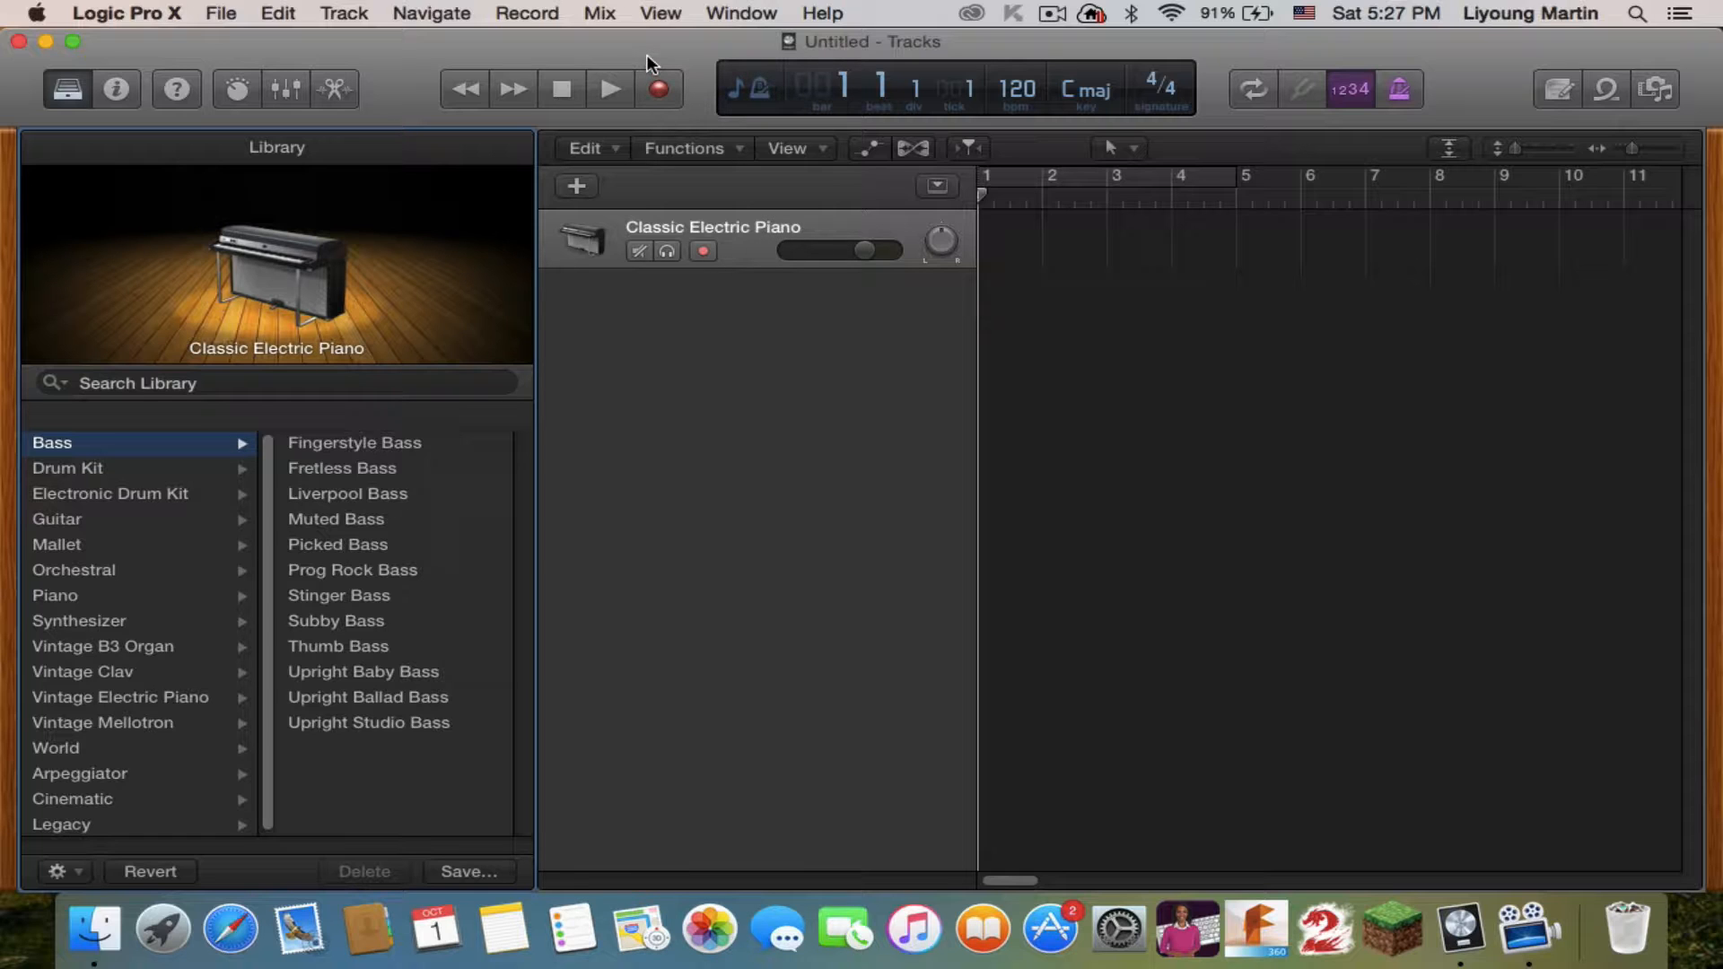
# Raise the Classic Electric Piano track's volume to +5.9 dB and bring it back down
pyautogui.click(737, 248)
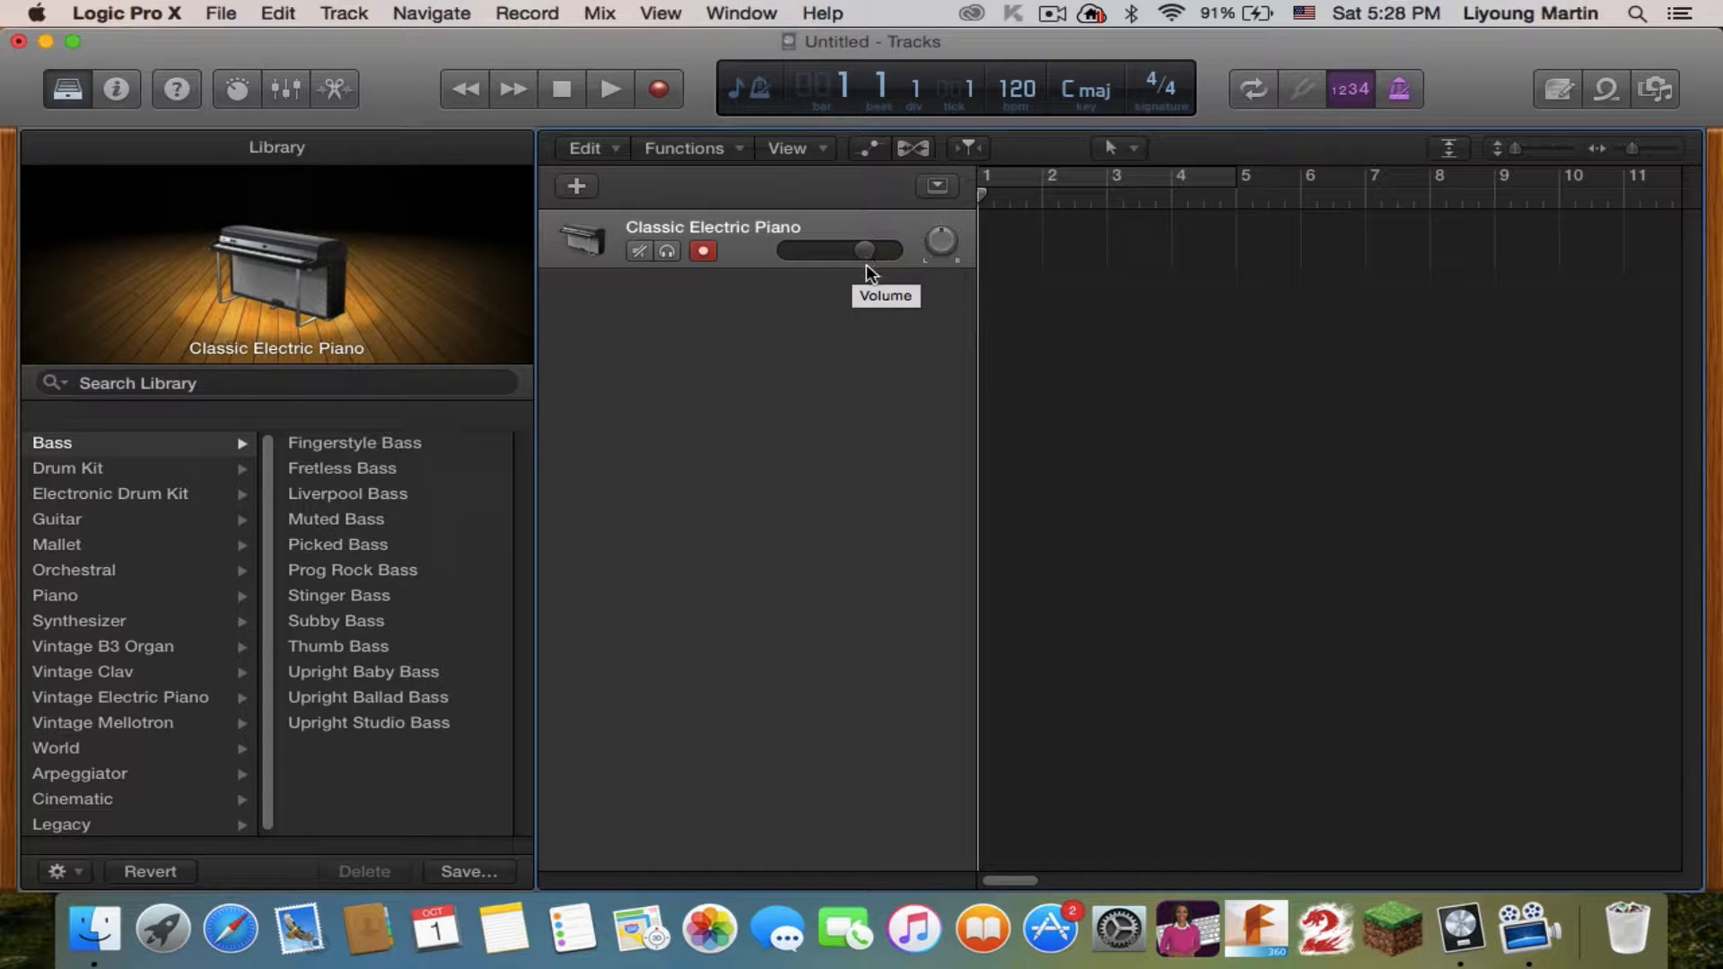
pyautogui.moveTo(869, 250)
pyautogui.mouseDown()
pyautogui.moveTo(803, 250)
pyautogui.moveTo(892, 251)
pyautogui.mouseUp()
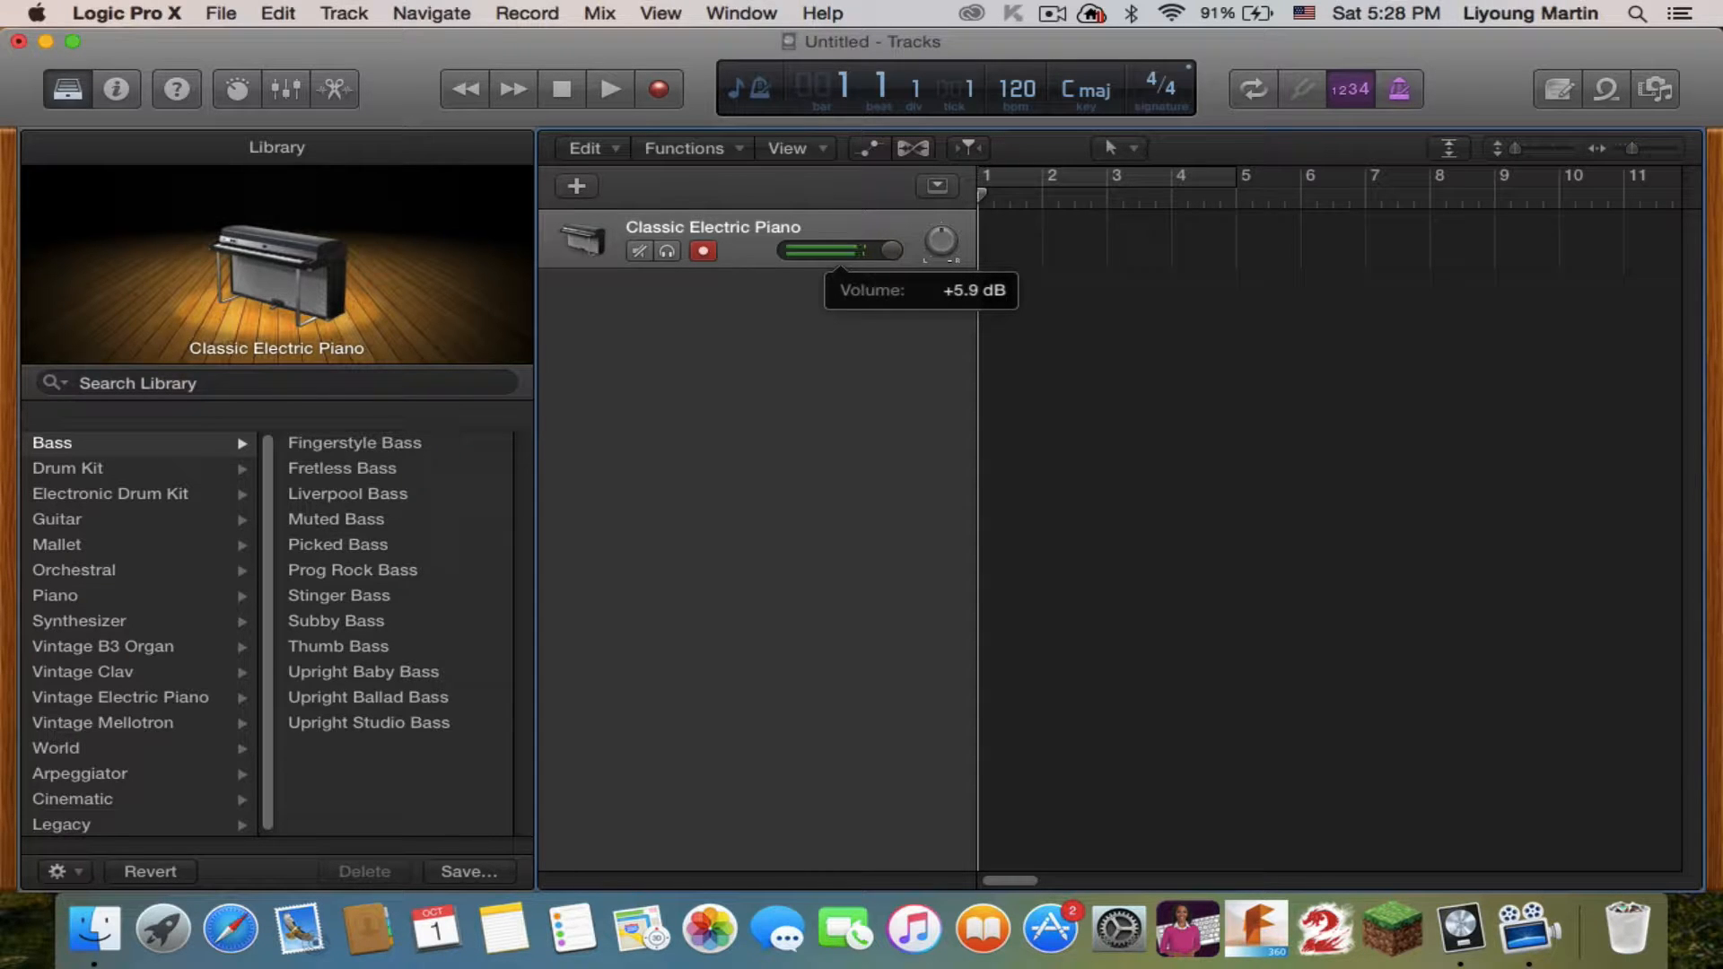
pyautogui.moveTo(891, 250)
pyautogui.mouseDown()
pyautogui.moveTo(788, 250)
pyautogui.moveTo(864, 251)
pyautogui.mouseUp()
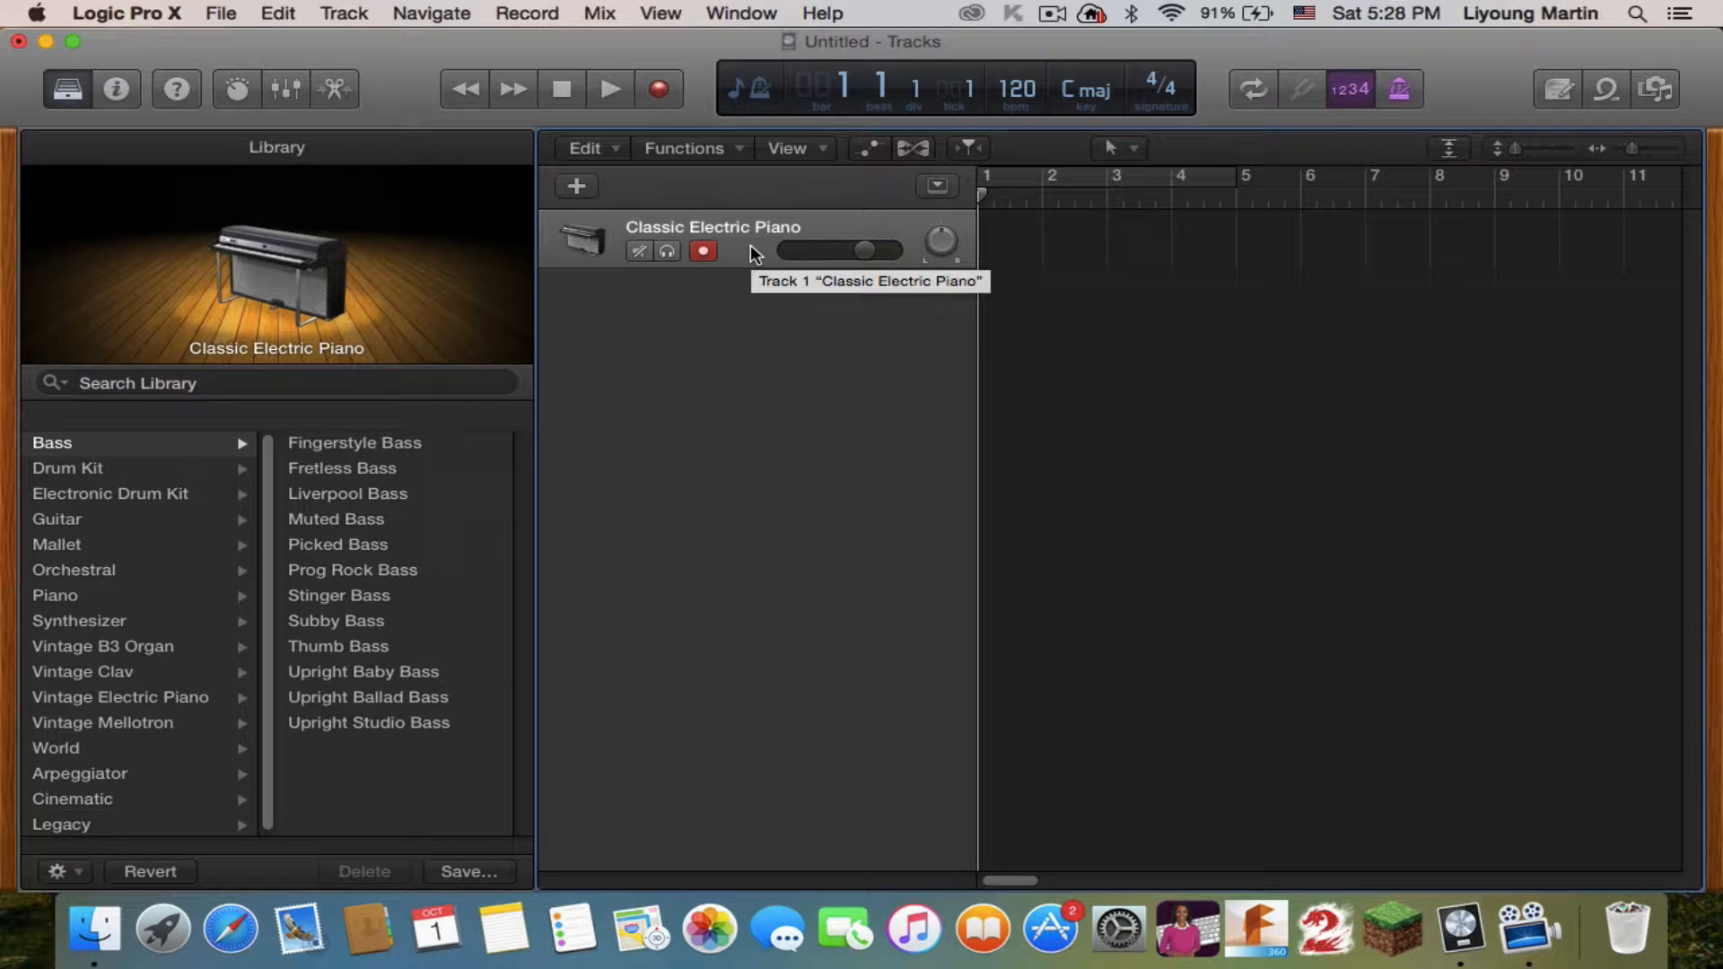
pyautogui.click(580, 187)
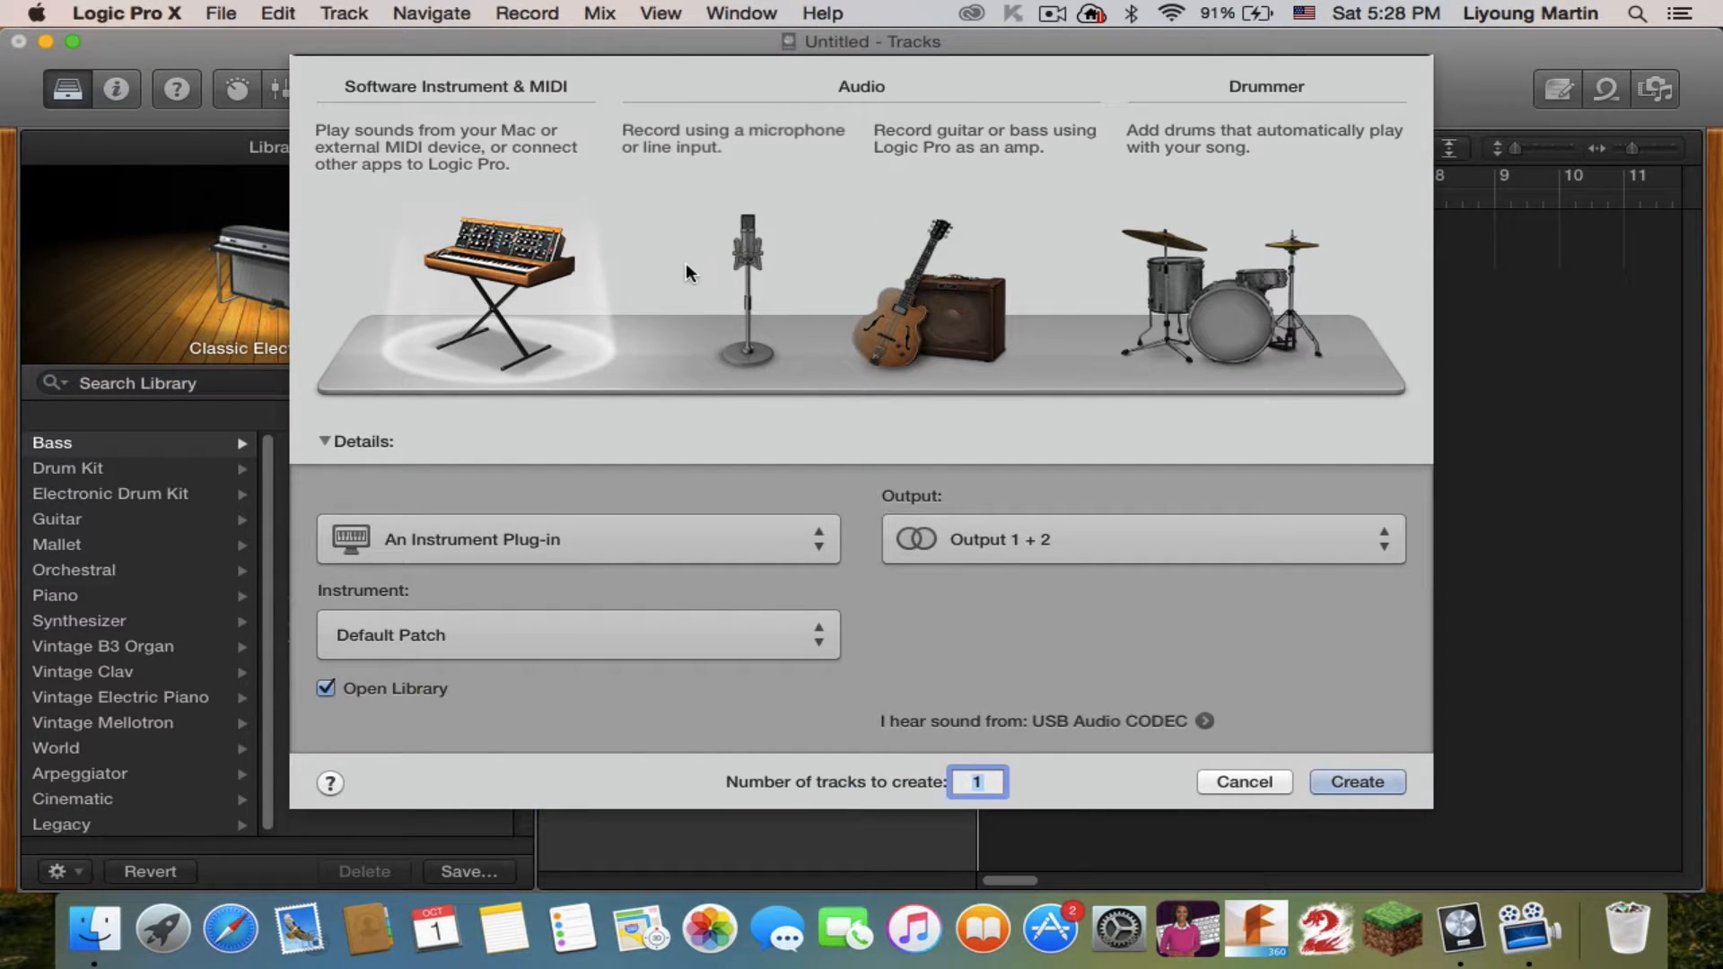
pyautogui.click(772, 270)
pyautogui.click(1032, 275)
pyautogui.click(1221, 287)
pyautogui.click(476, 283)
pyautogui.click(1257, 781)
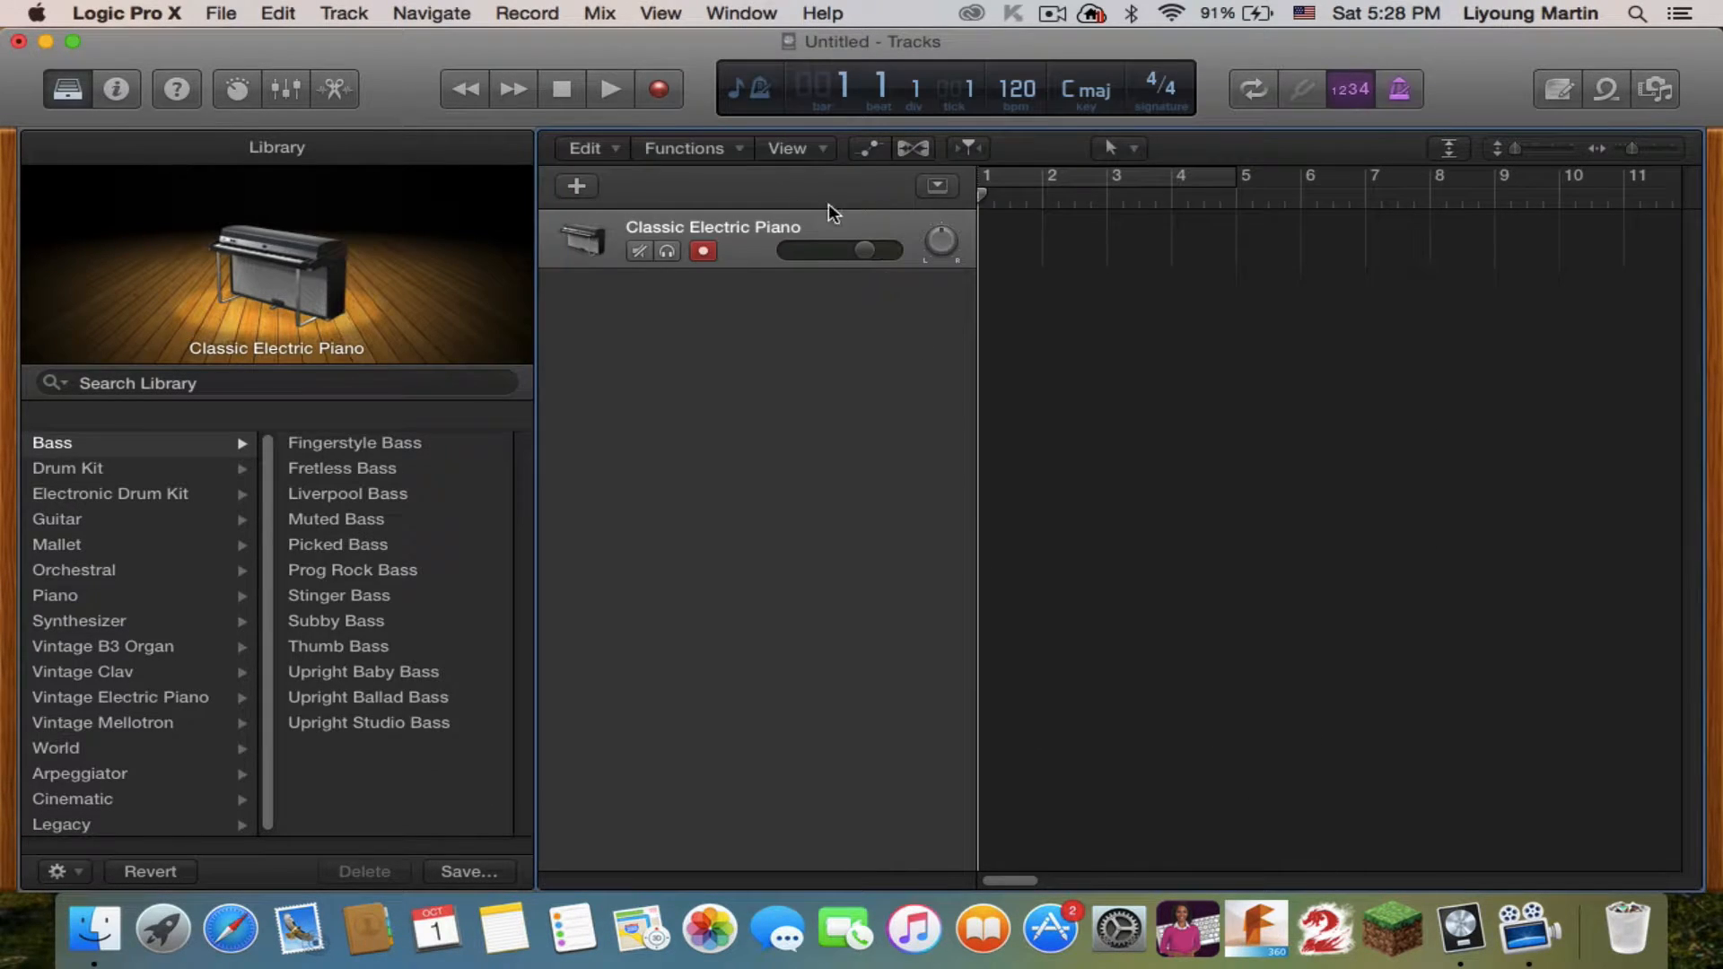
# Review the microphone, guitar, drummer and software instrument options for a new track, and close the dialog without creating one
pyautogui.click(577, 186)
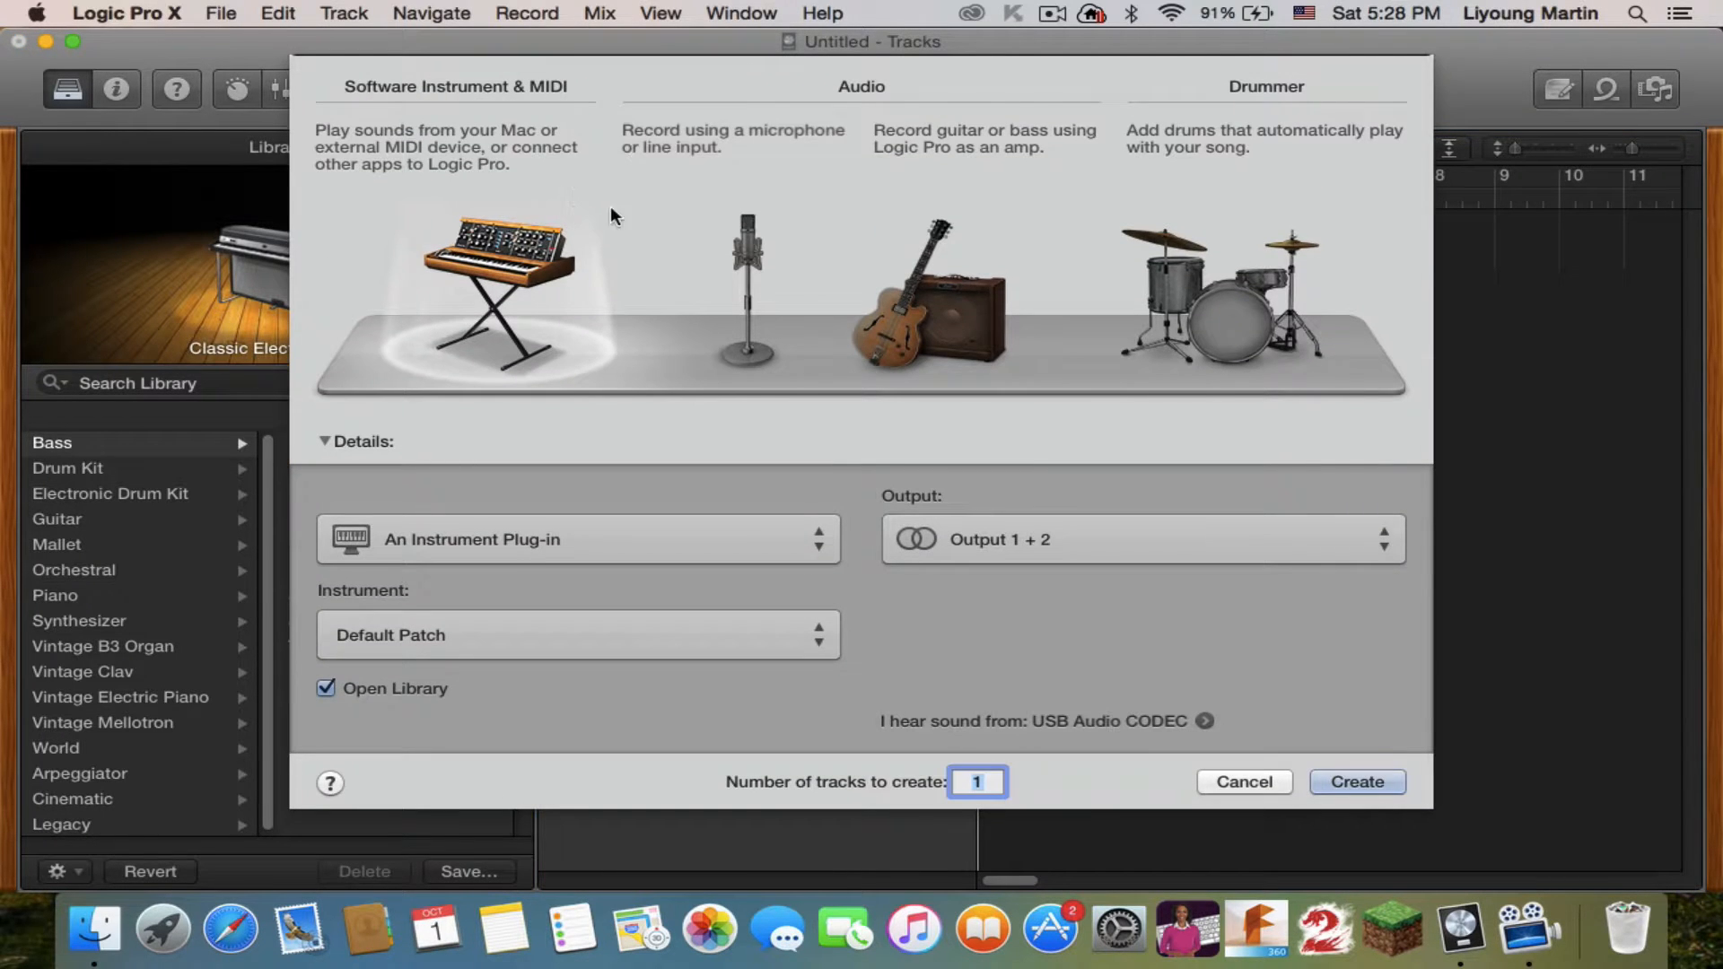
pyautogui.click(779, 269)
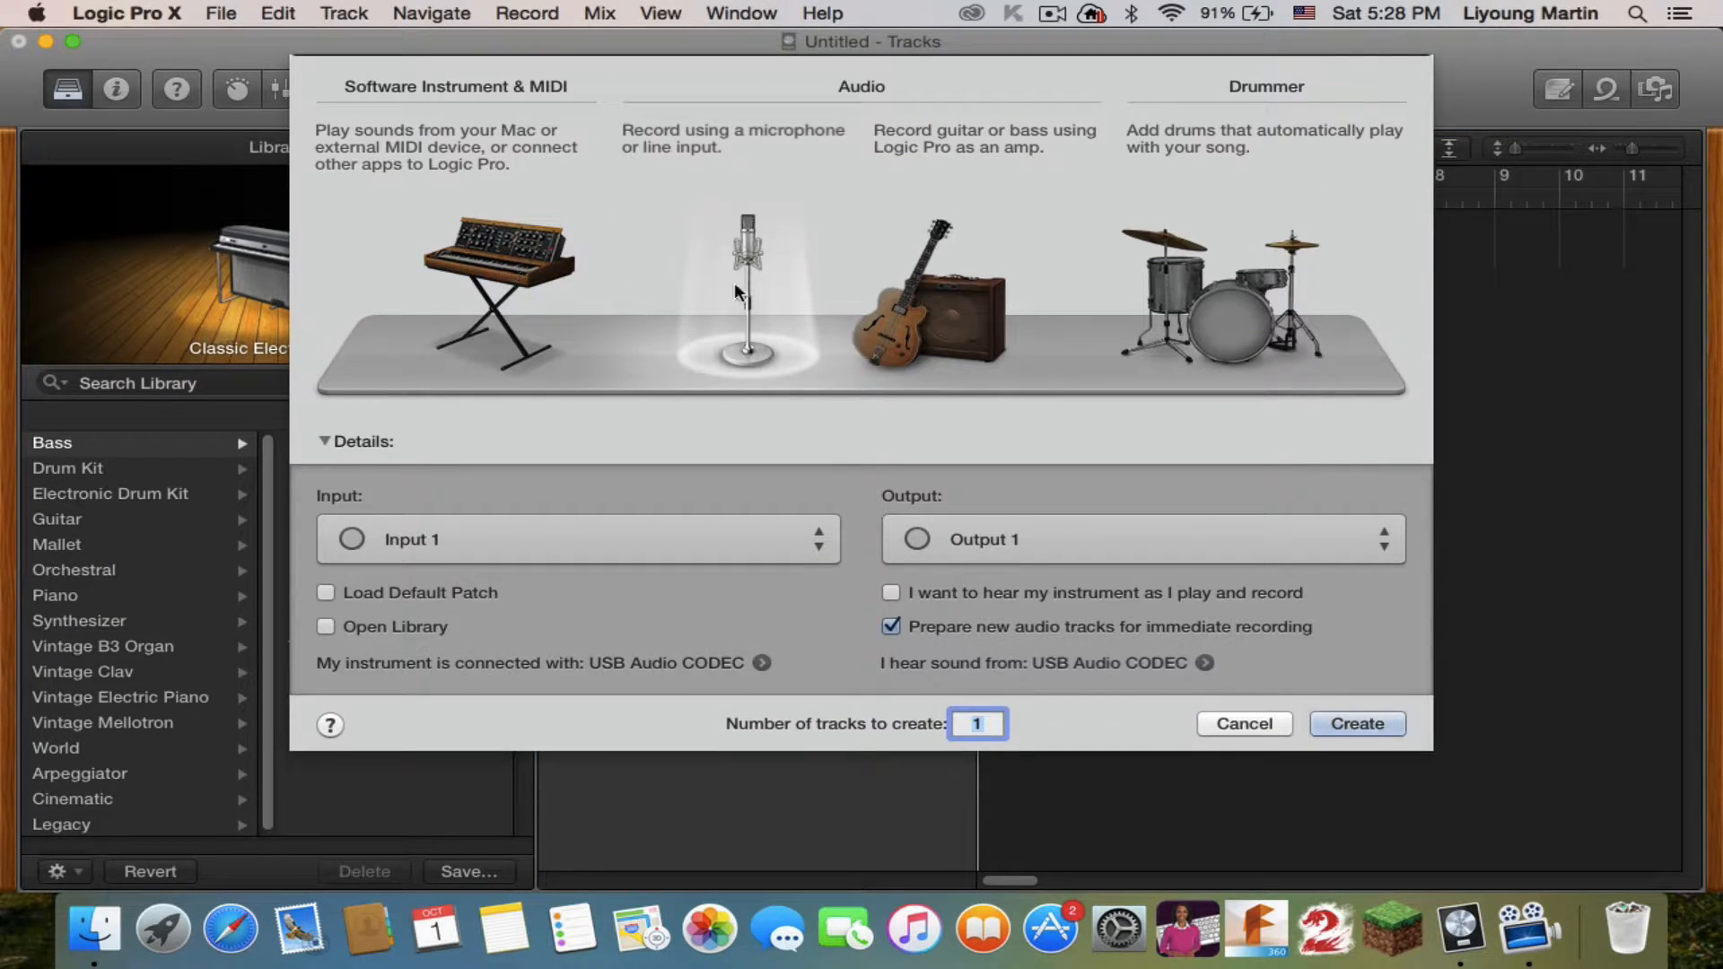
pyautogui.click(909, 289)
pyautogui.click(1248, 298)
pyautogui.click(549, 281)
pyautogui.click(750, 269)
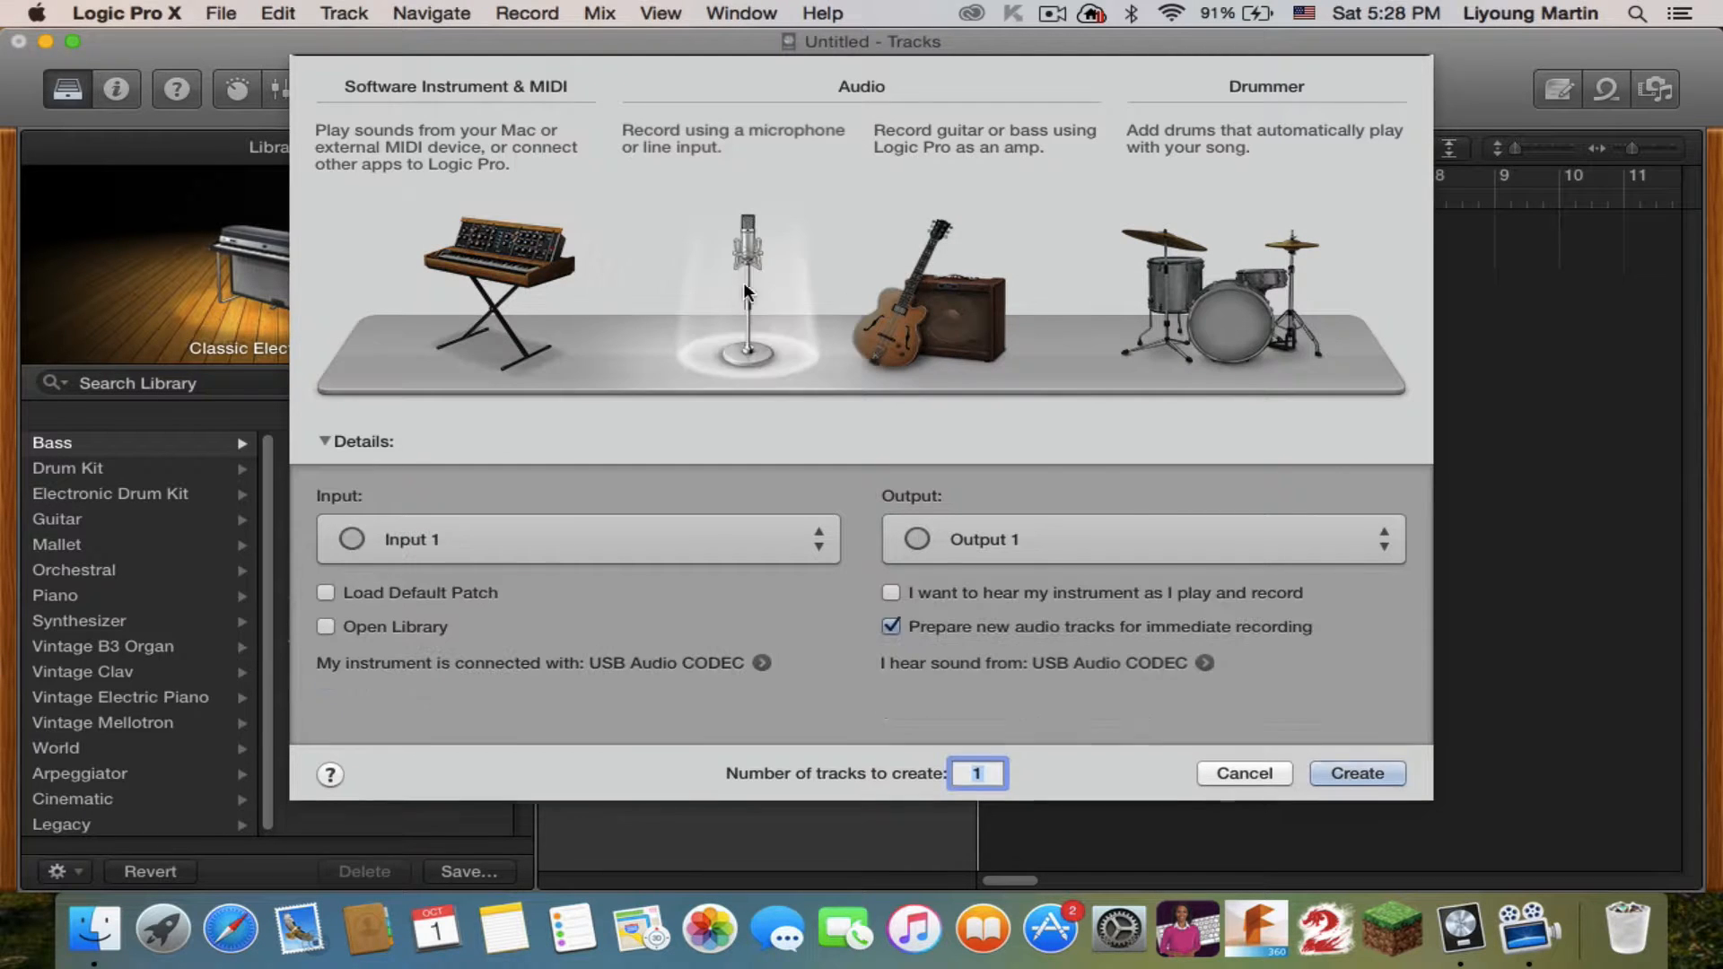
pyautogui.click(987, 305)
pyautogui.click(1245, 724)
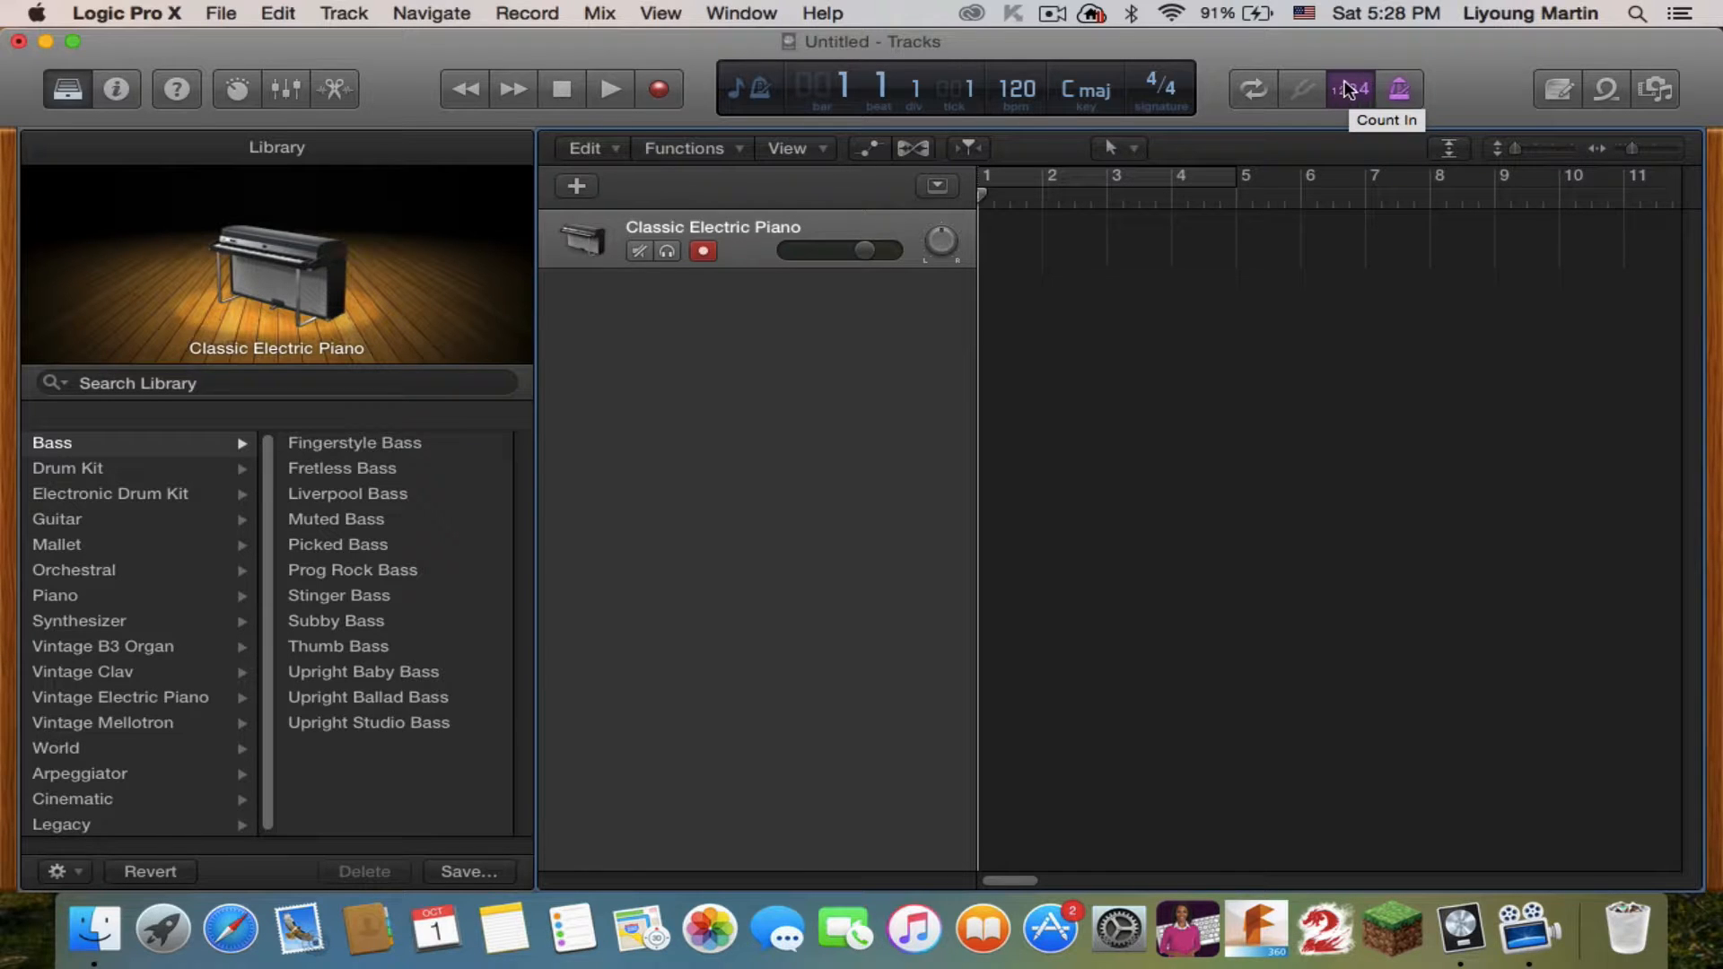
# Switch the metronome click off and back on, keeping the count-in enabled
pyautogui.click(1402, 93)
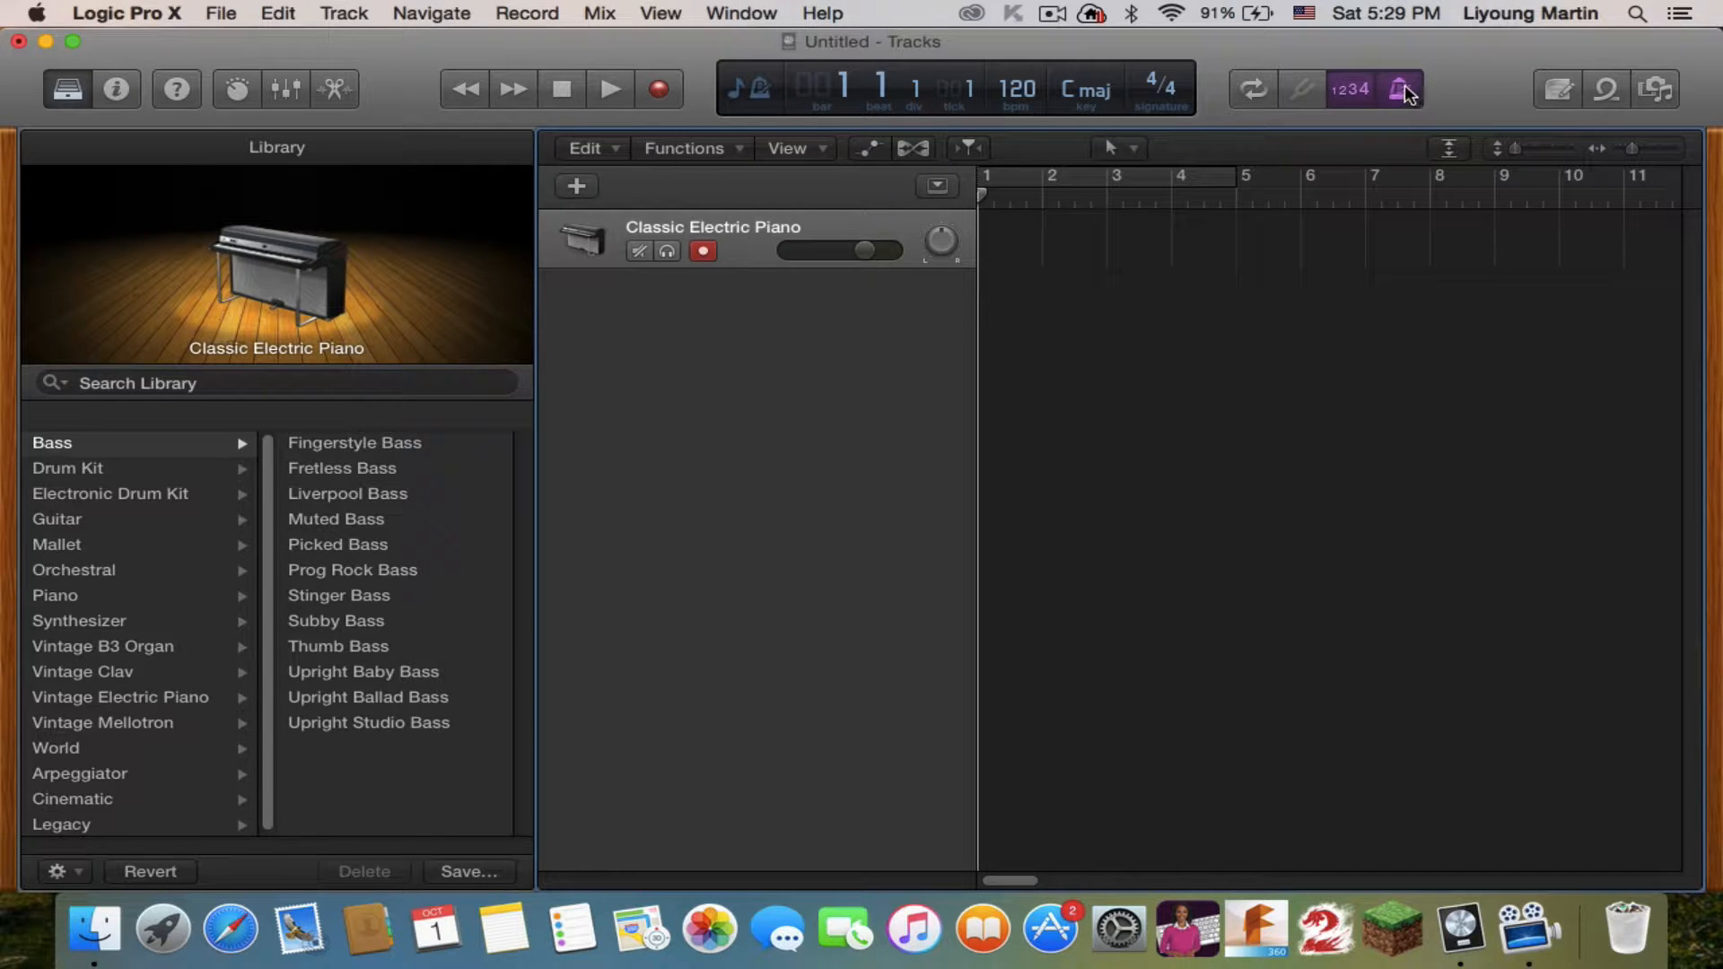
pyautogui.click(1398, 91)
pyautogui.click(1400, 75)
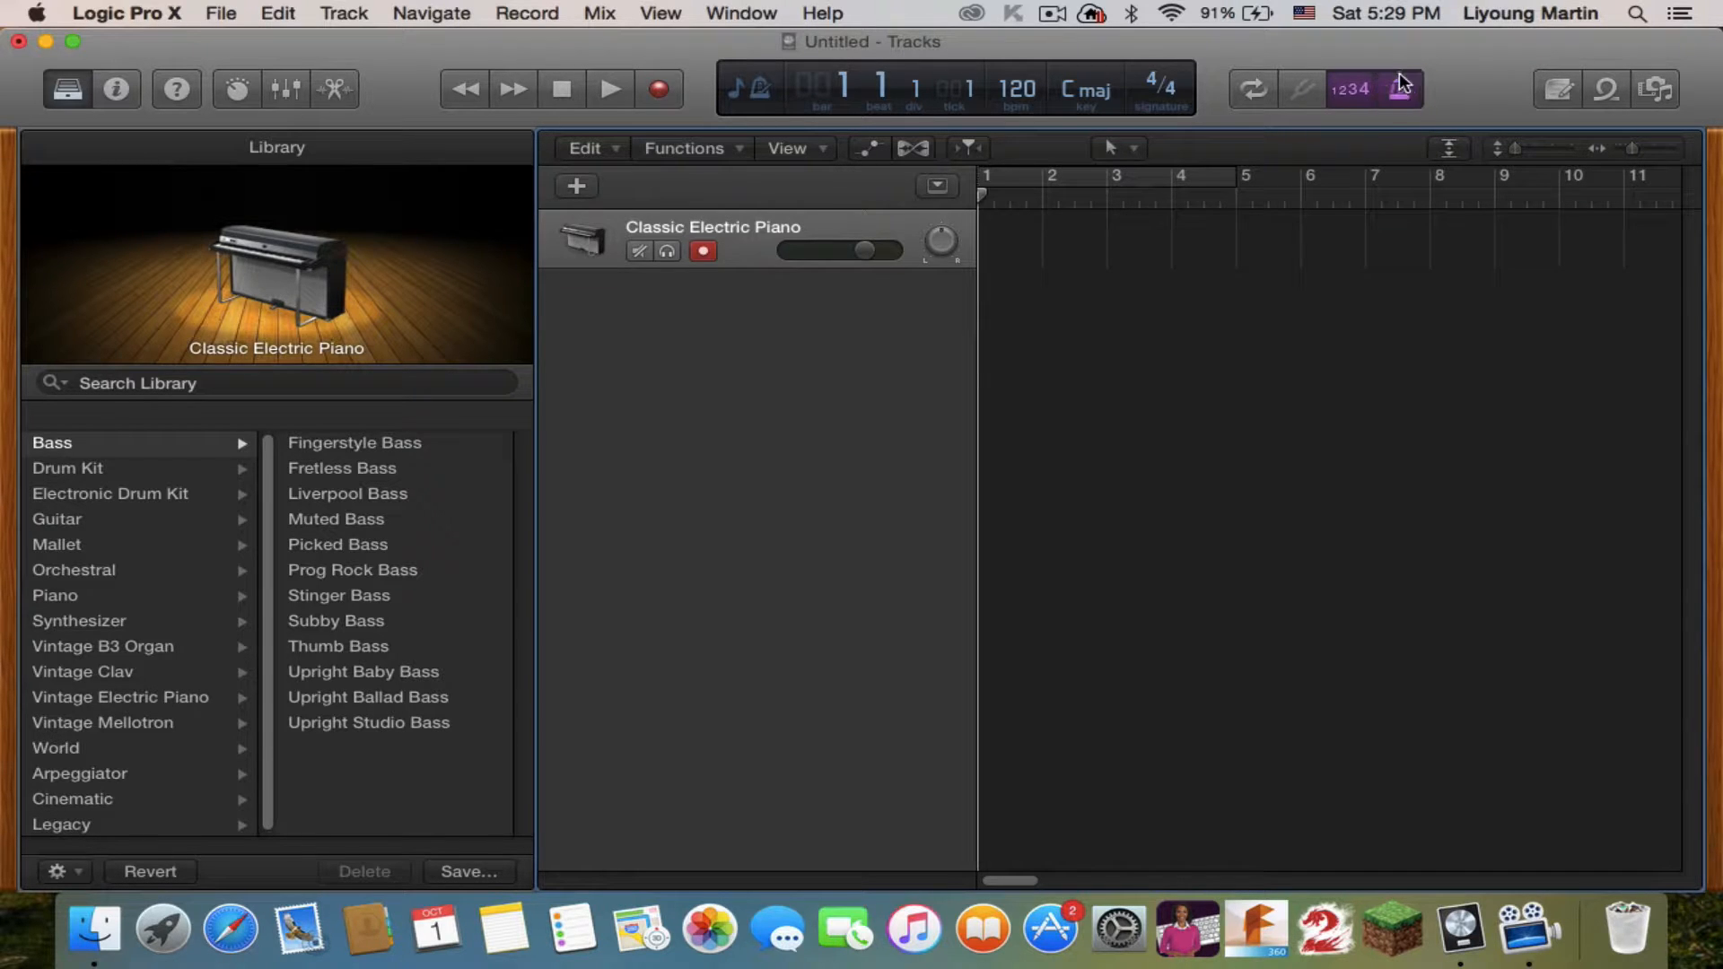
pyautogui.click(1354, 109)
# Record a MIDI region about five bars long on the Classic Electric Piano track, stop, and return to the project start
pyautogui.click(659, 90)
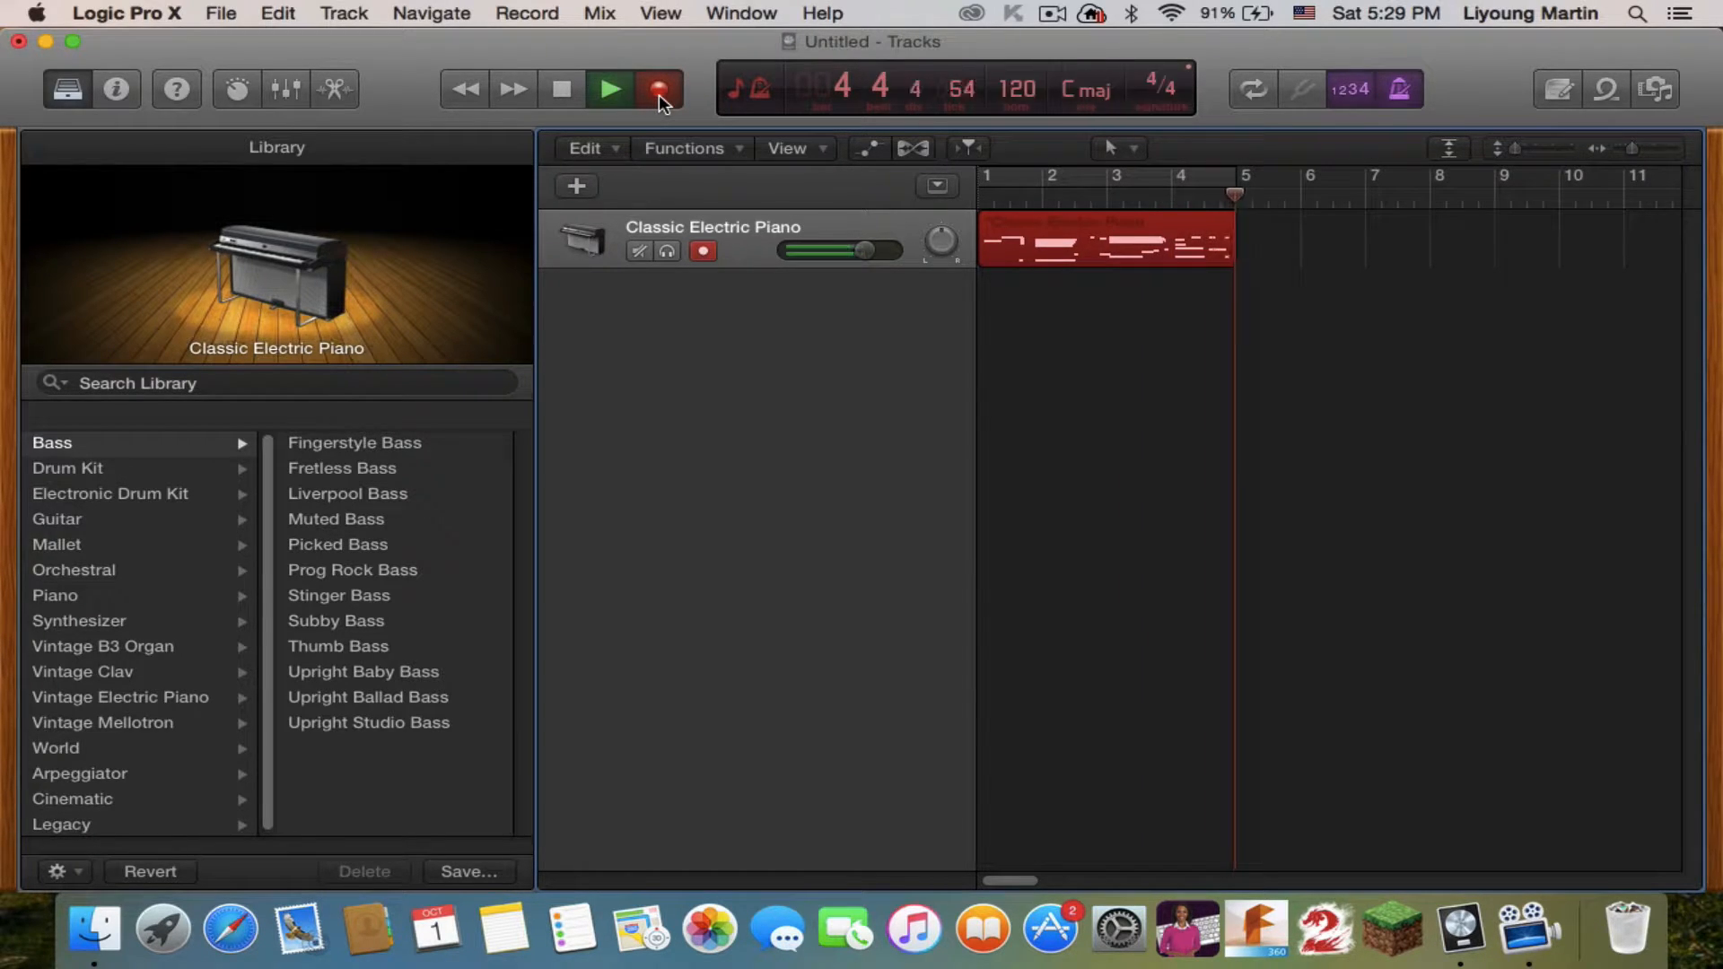
pyautogui.click(559, 92)
pyautogui.click(559, 92)
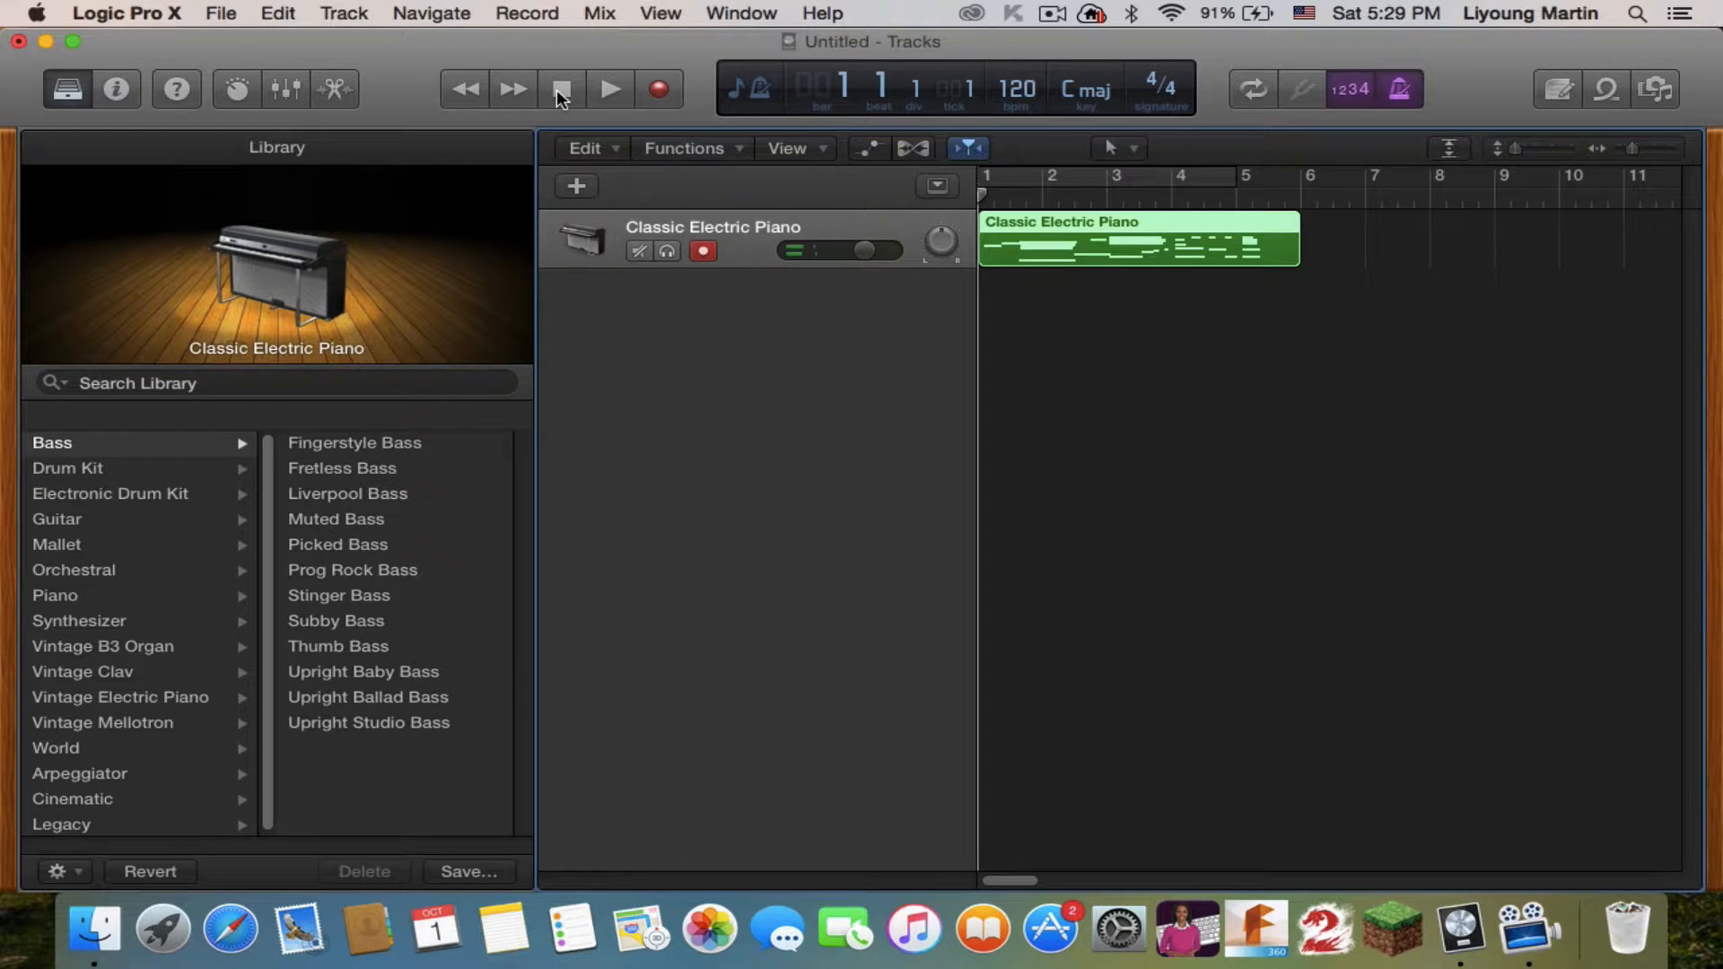
# Move the playhead to bar 6 at the end of the piano region and deselect the region
pyautogui.moveTo(1118, 248)
pyautogui.mouseDown()
pyautogui.moveTo(1360, 247)
pyautogui.moveTo(1118, 247)
pyautogui.mouseUp()
pyautogui.click(1301, 199)
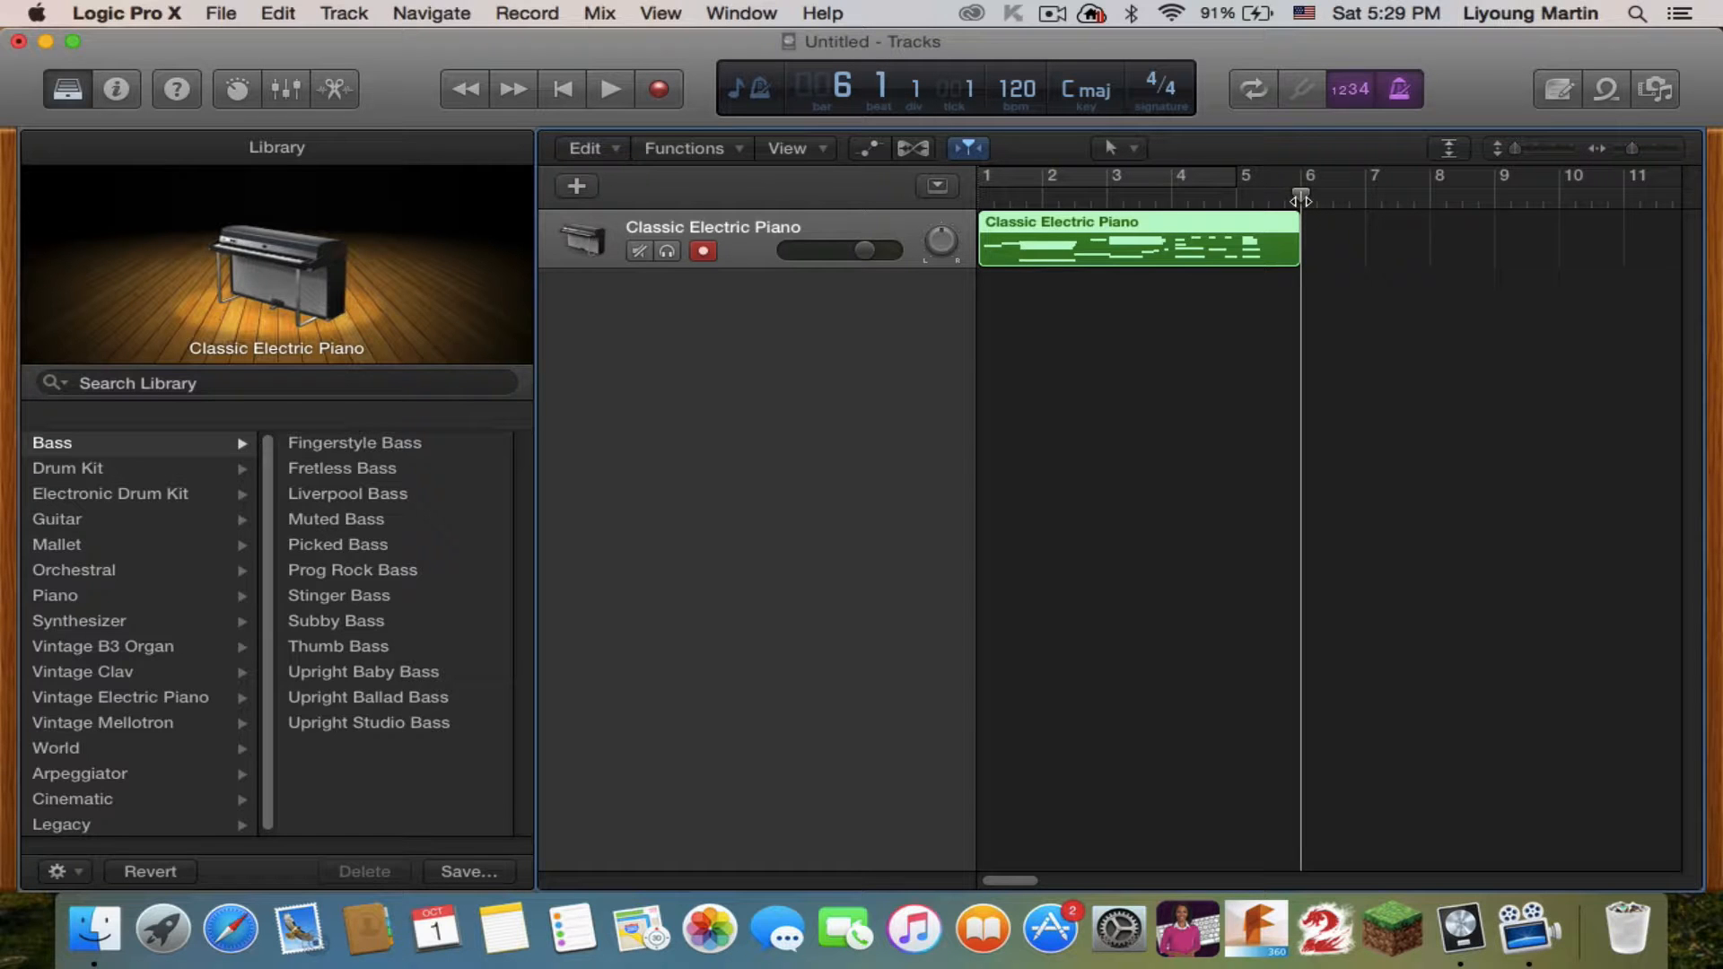
pyautogui.click(1138, 332)
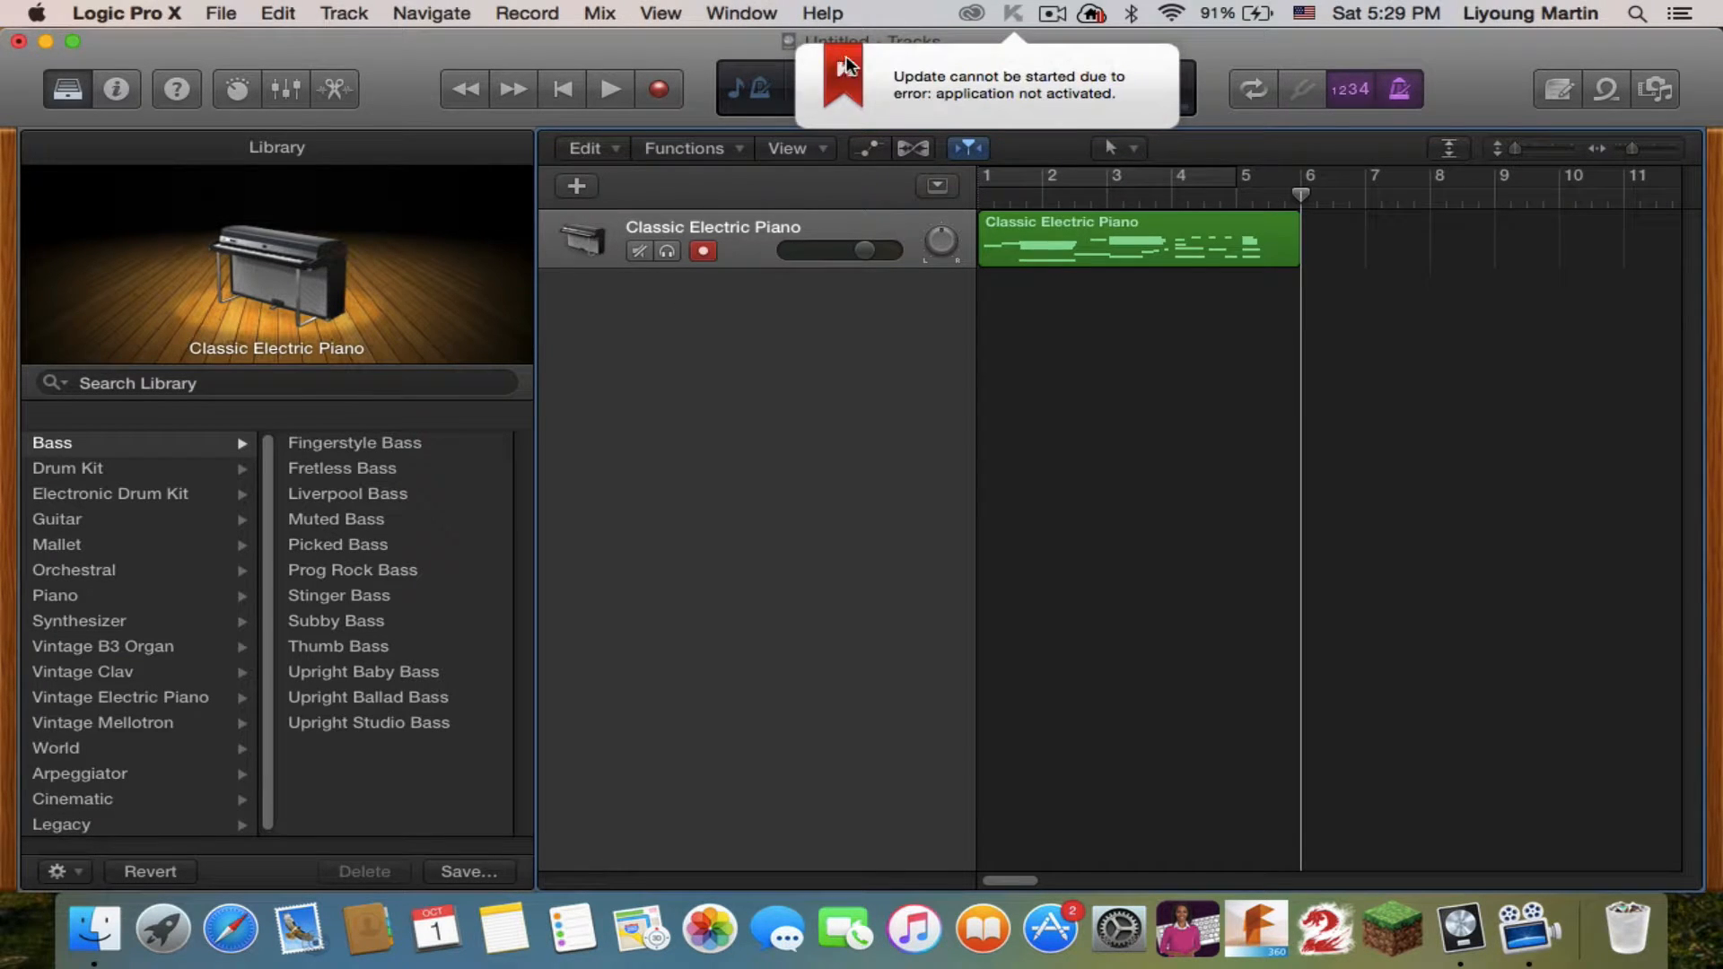
pyautogui.click(848, 67)
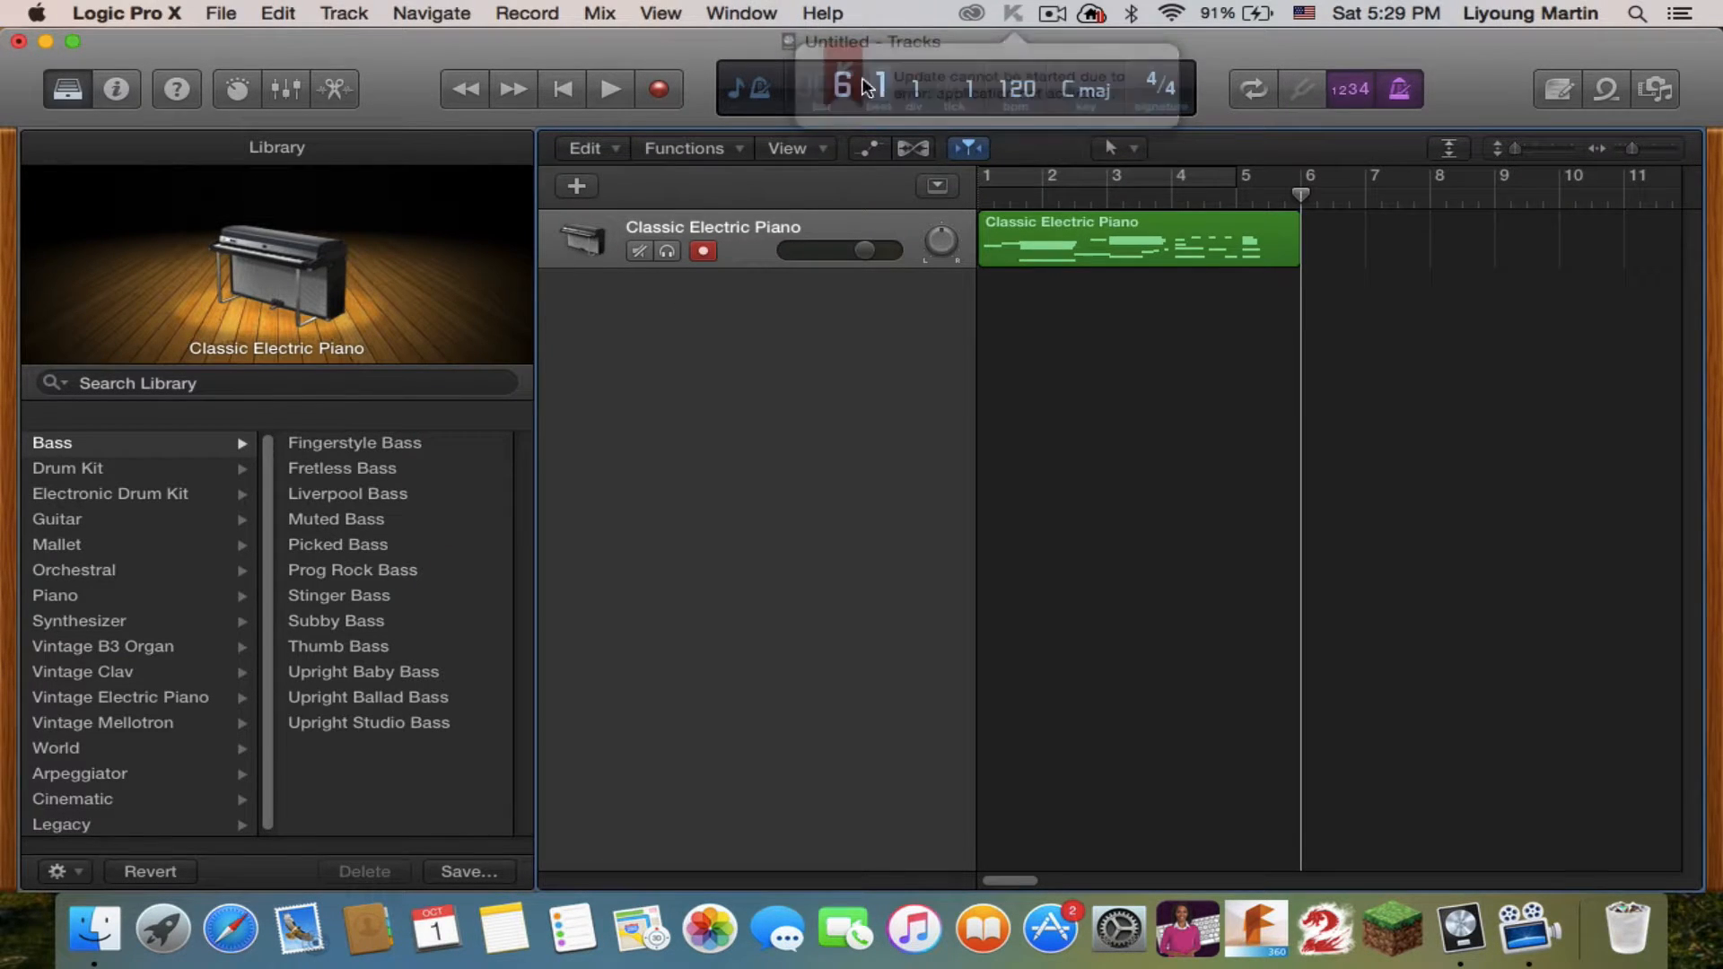
# Add one more software instrument track with the Default Patch and the Library open
pyautogui.click(578, 185)
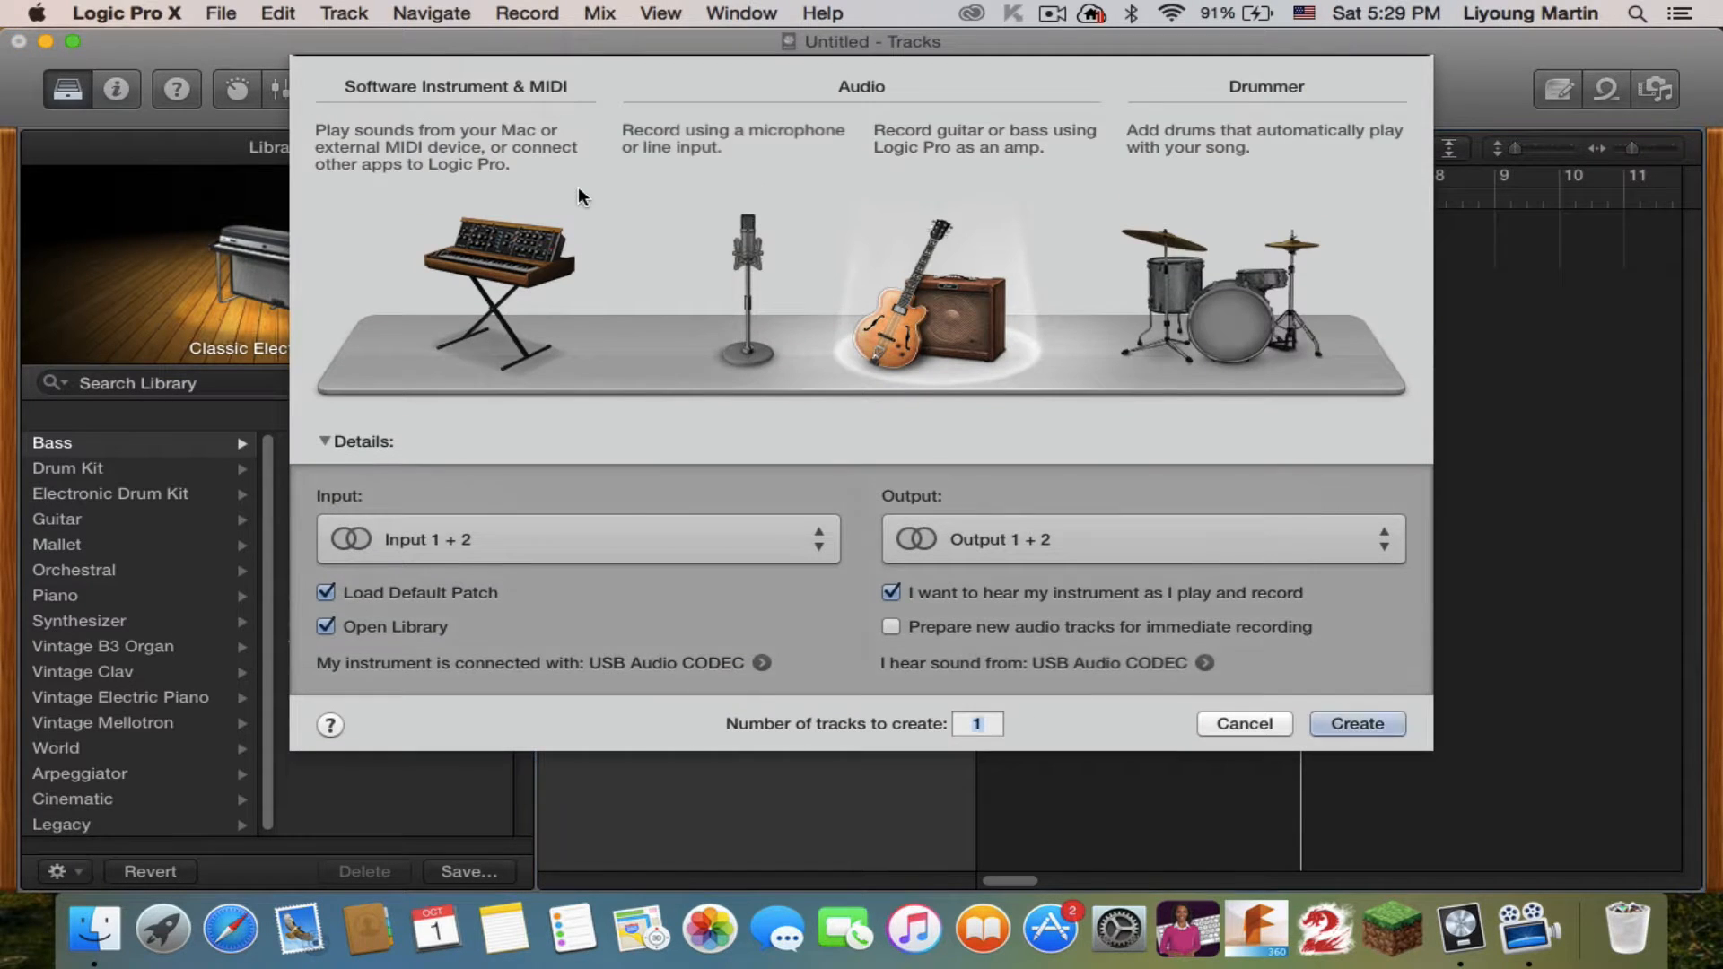
pyautogui.click(495, 265)
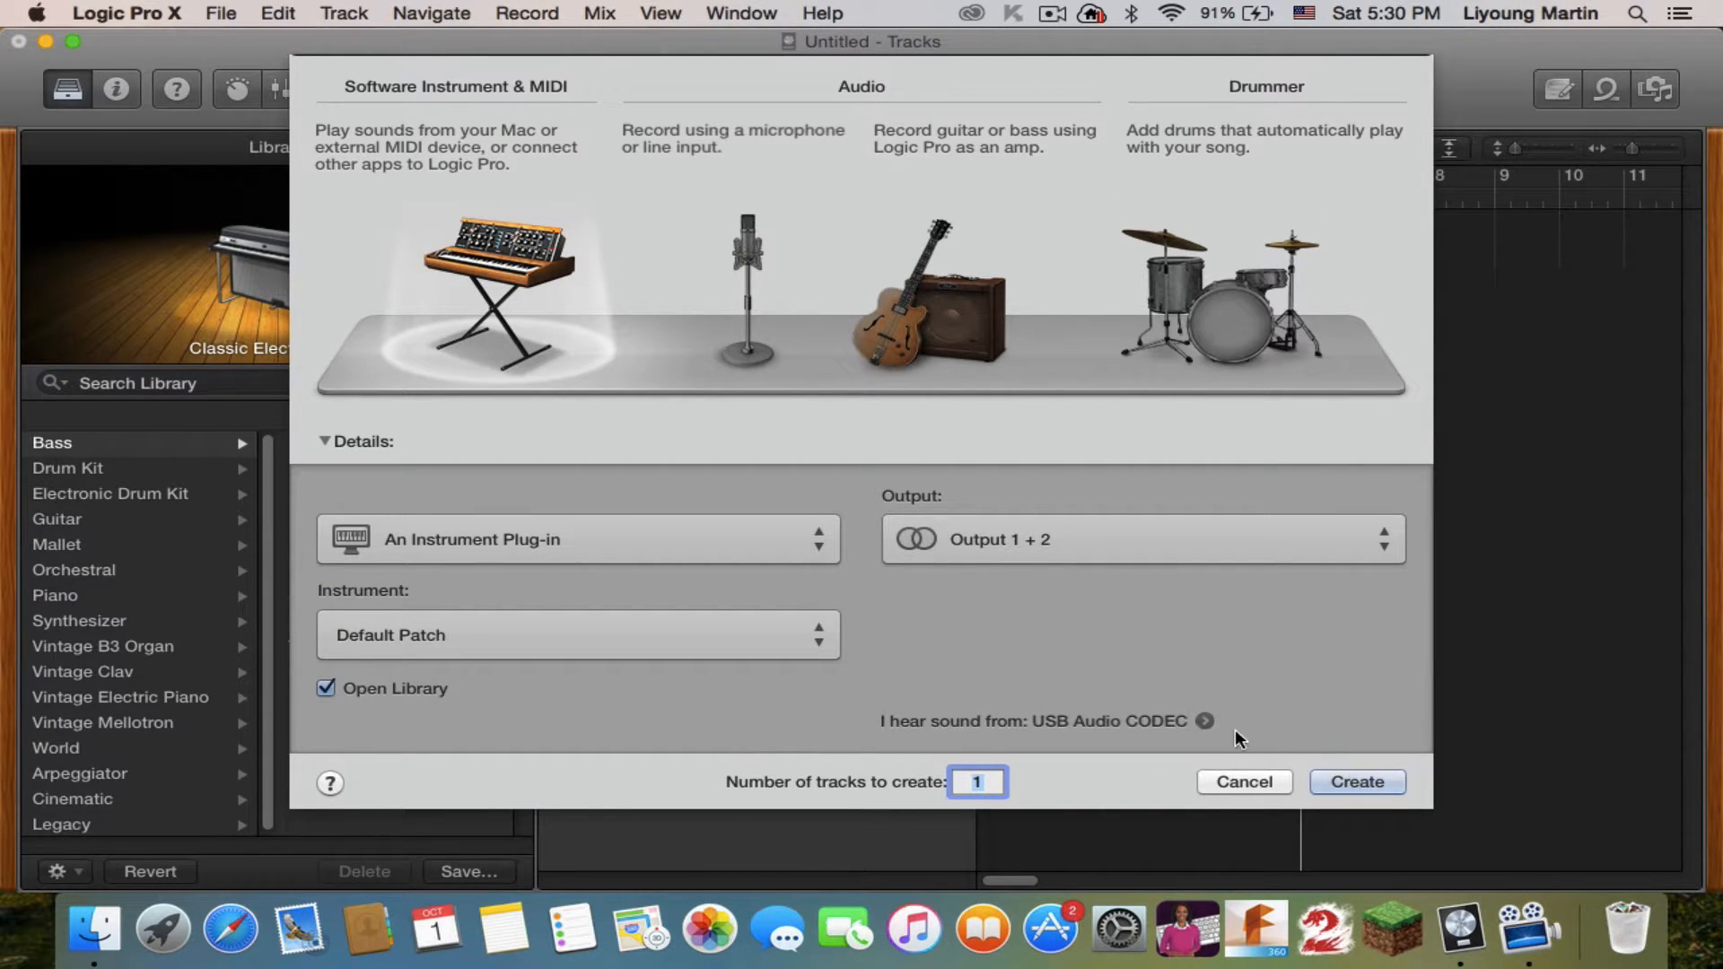
pyautogui.click(1355, 782)
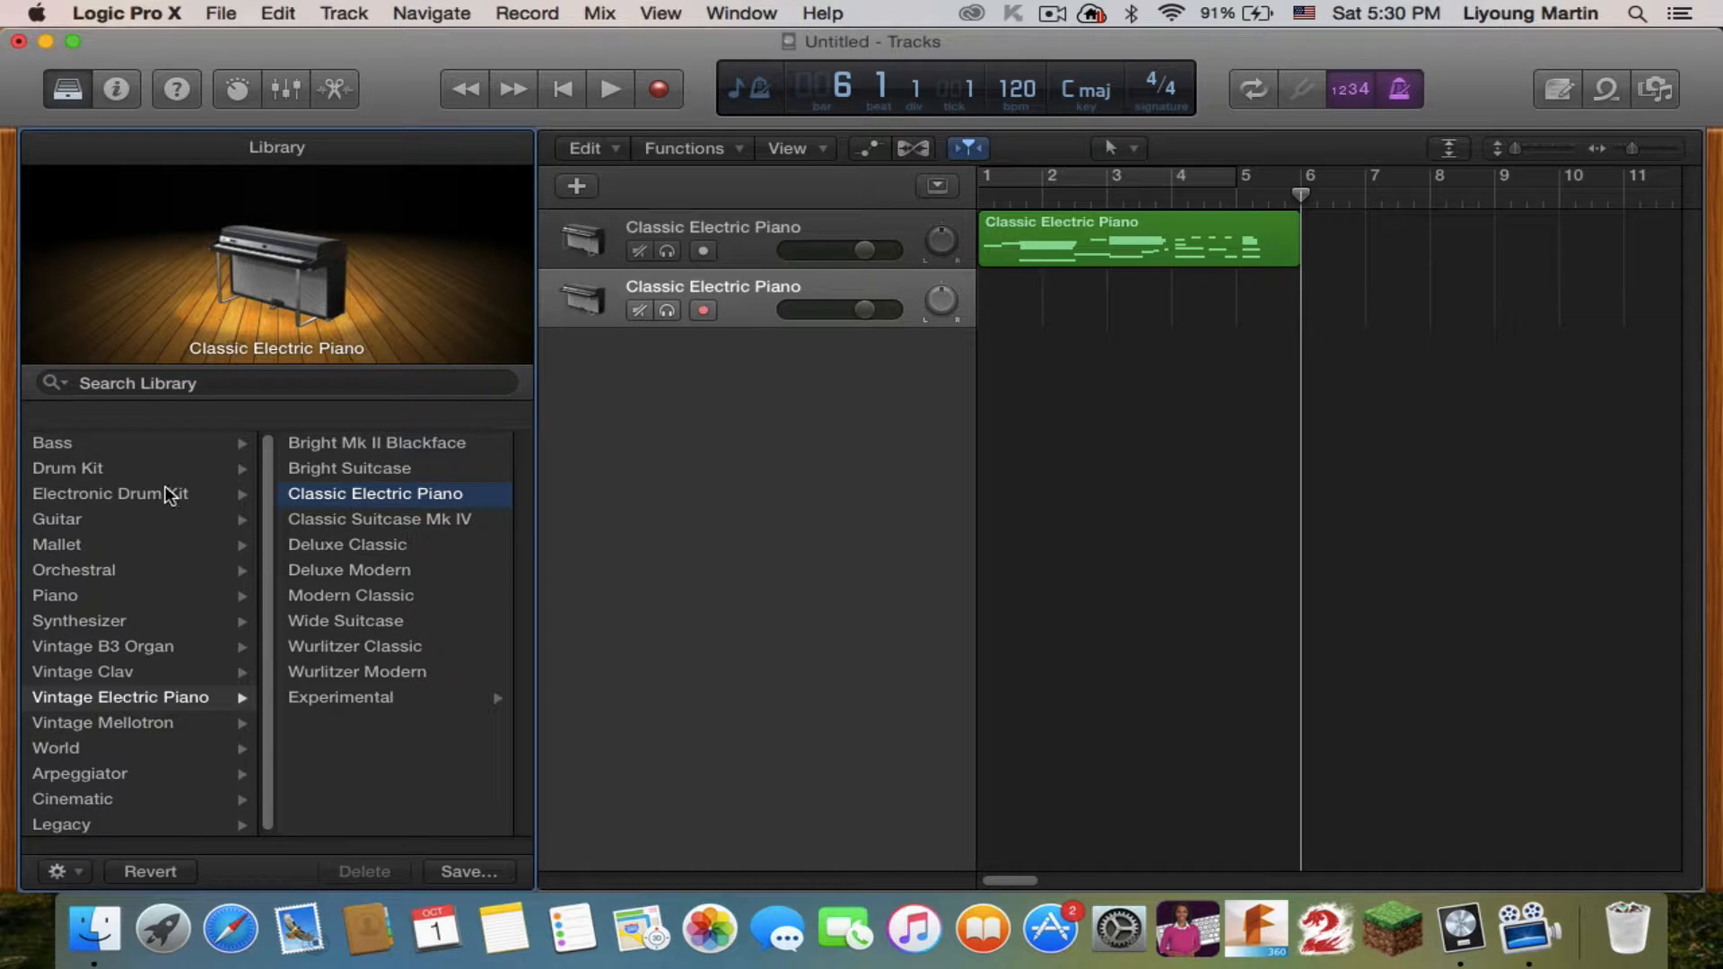
# Load the Epic Electro patch from the Library's Electronic Drum Kit, Drum Machine category onto the new second track
pyautogui.click(94, 471)
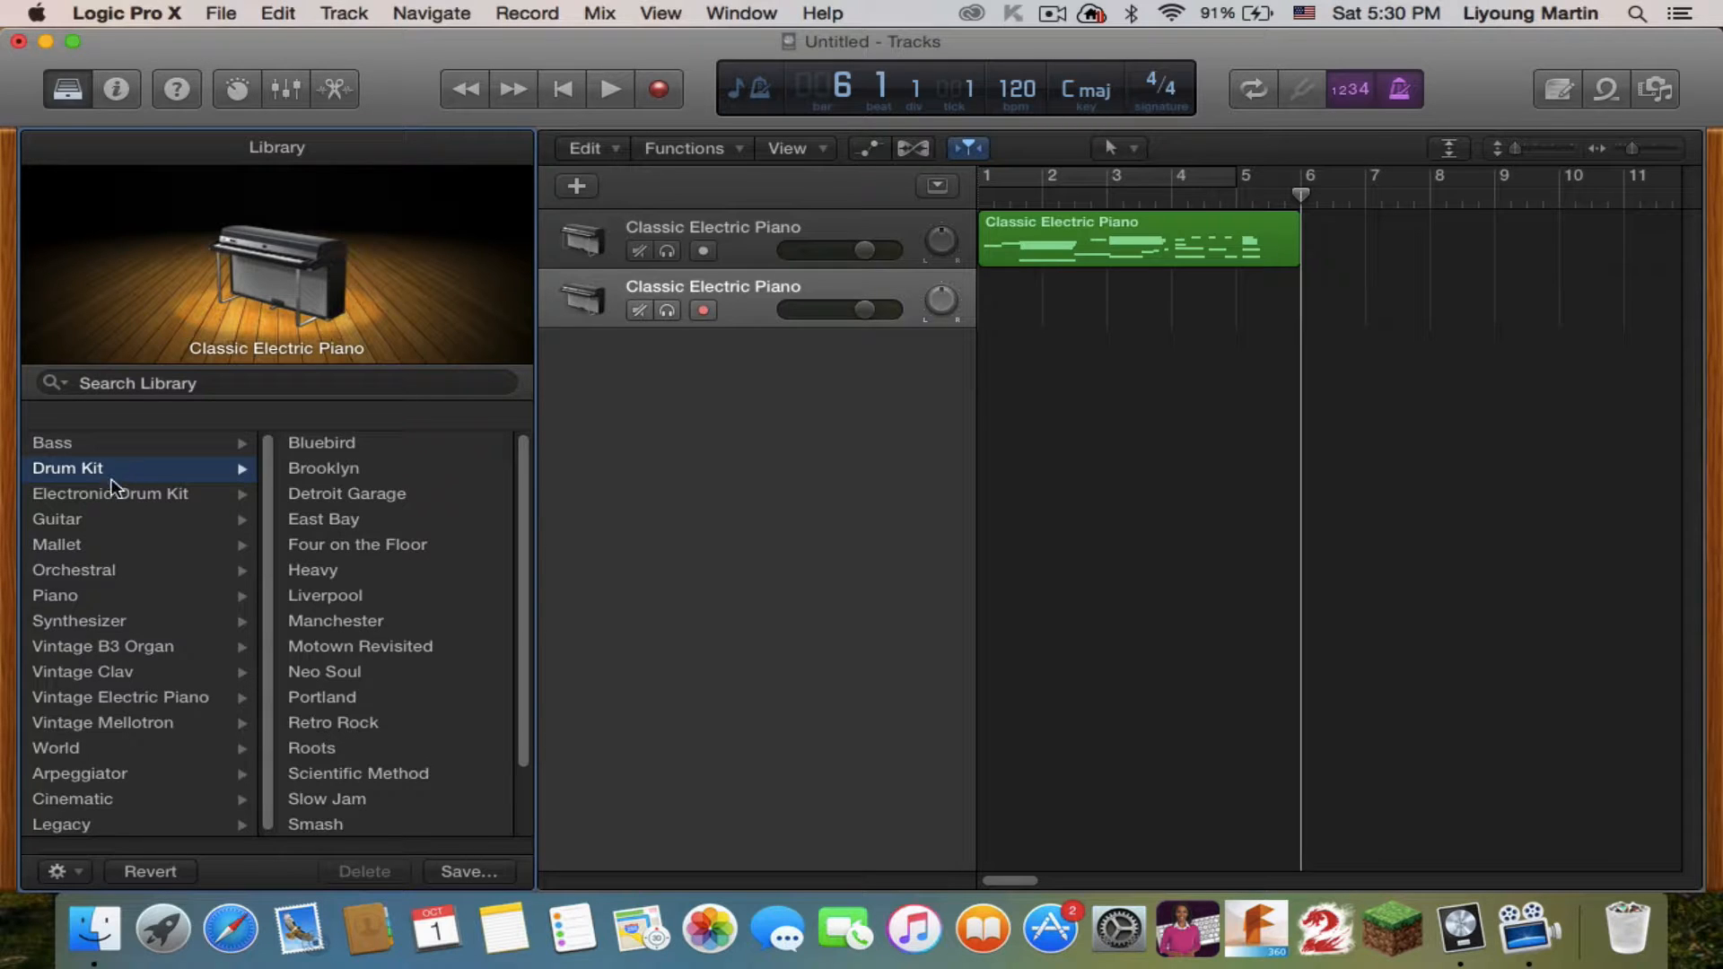
pyautogui.click(114, 497)
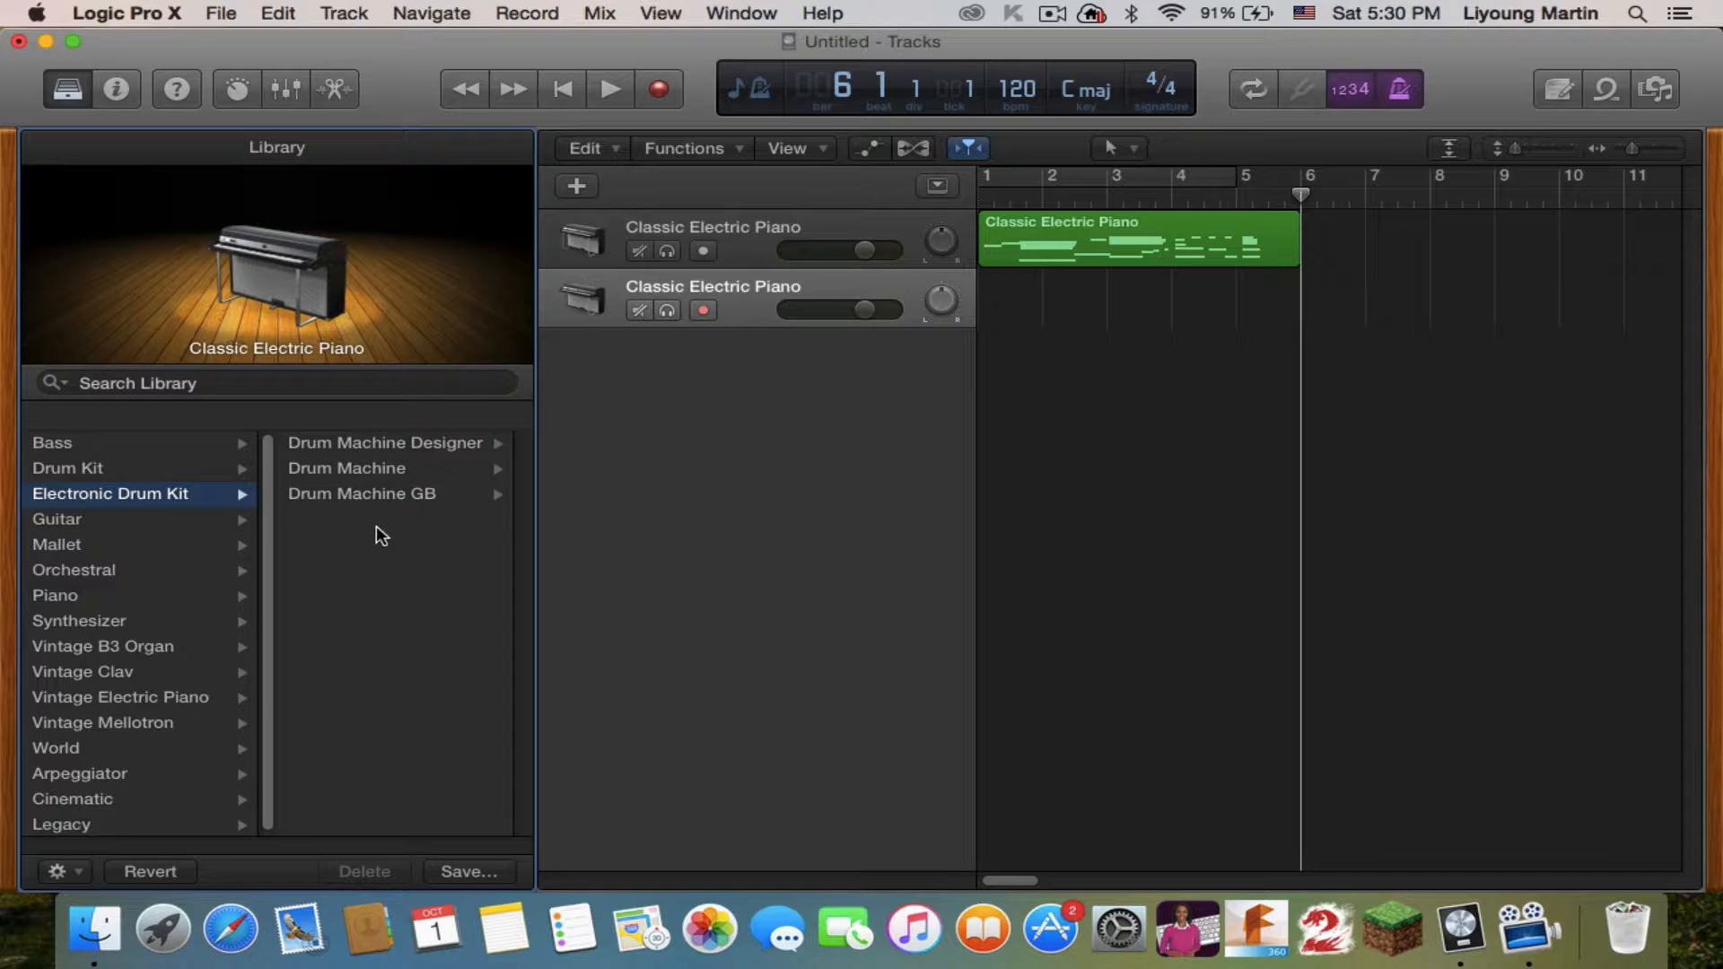
pyautogui.click(365, 470)
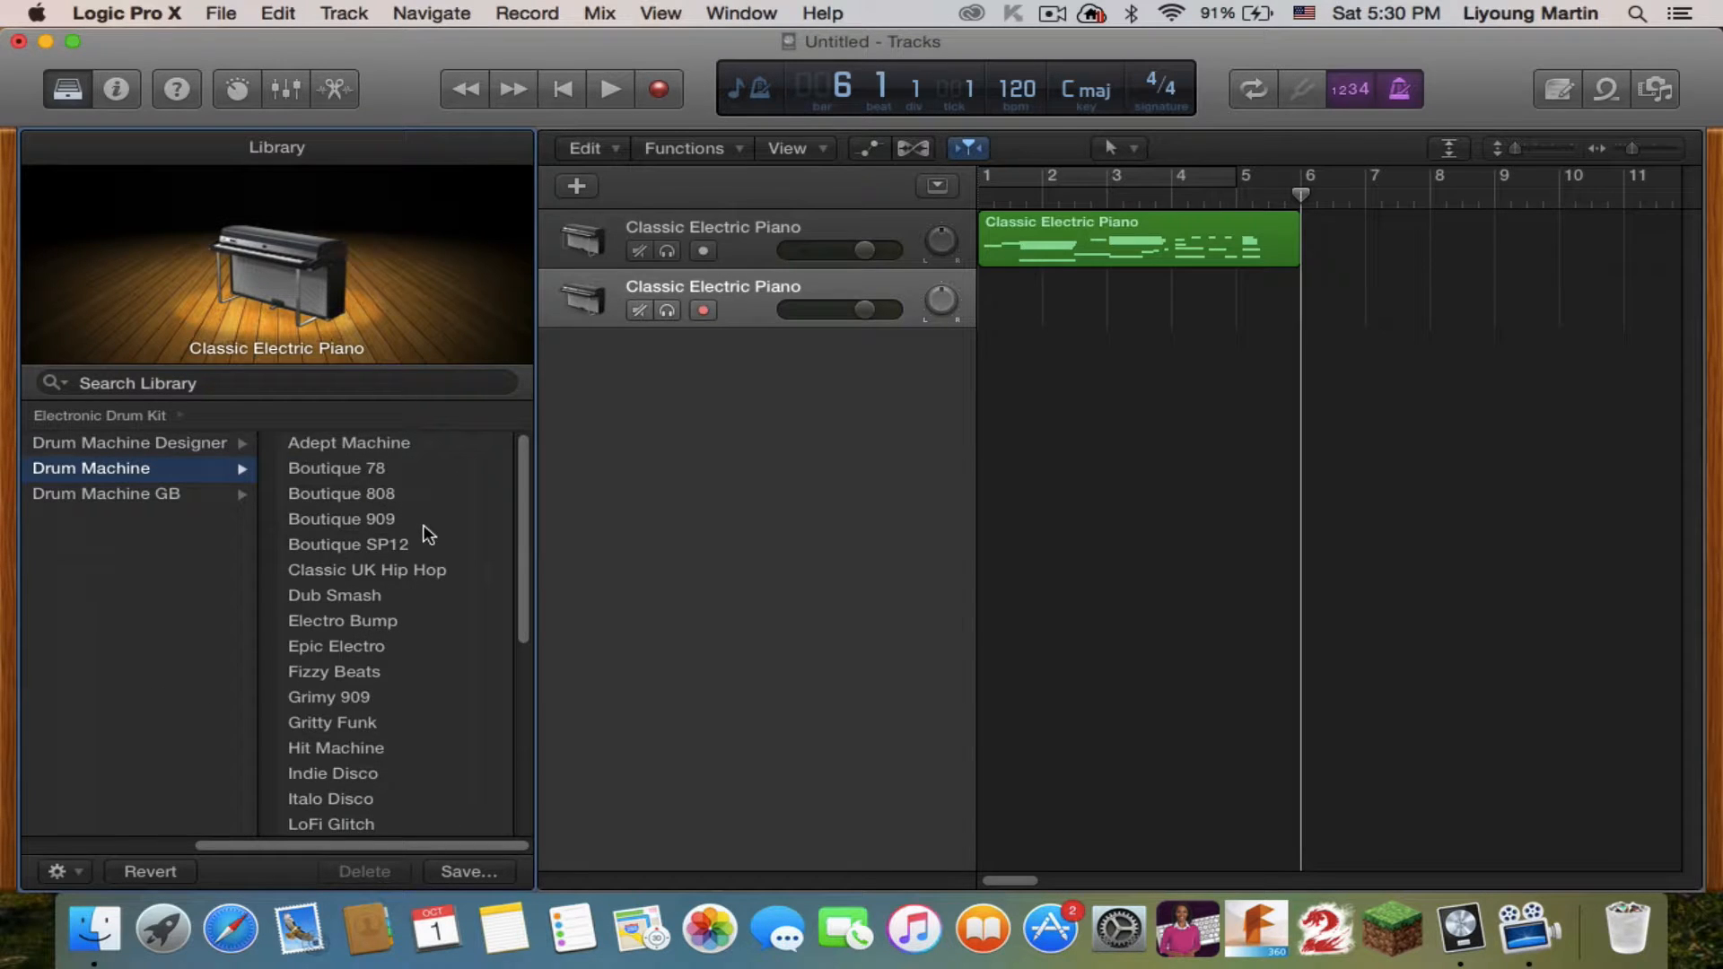
pyautogui.scroll(-3, 383, 653)
pyautogui.scroll(3, 384, 653)
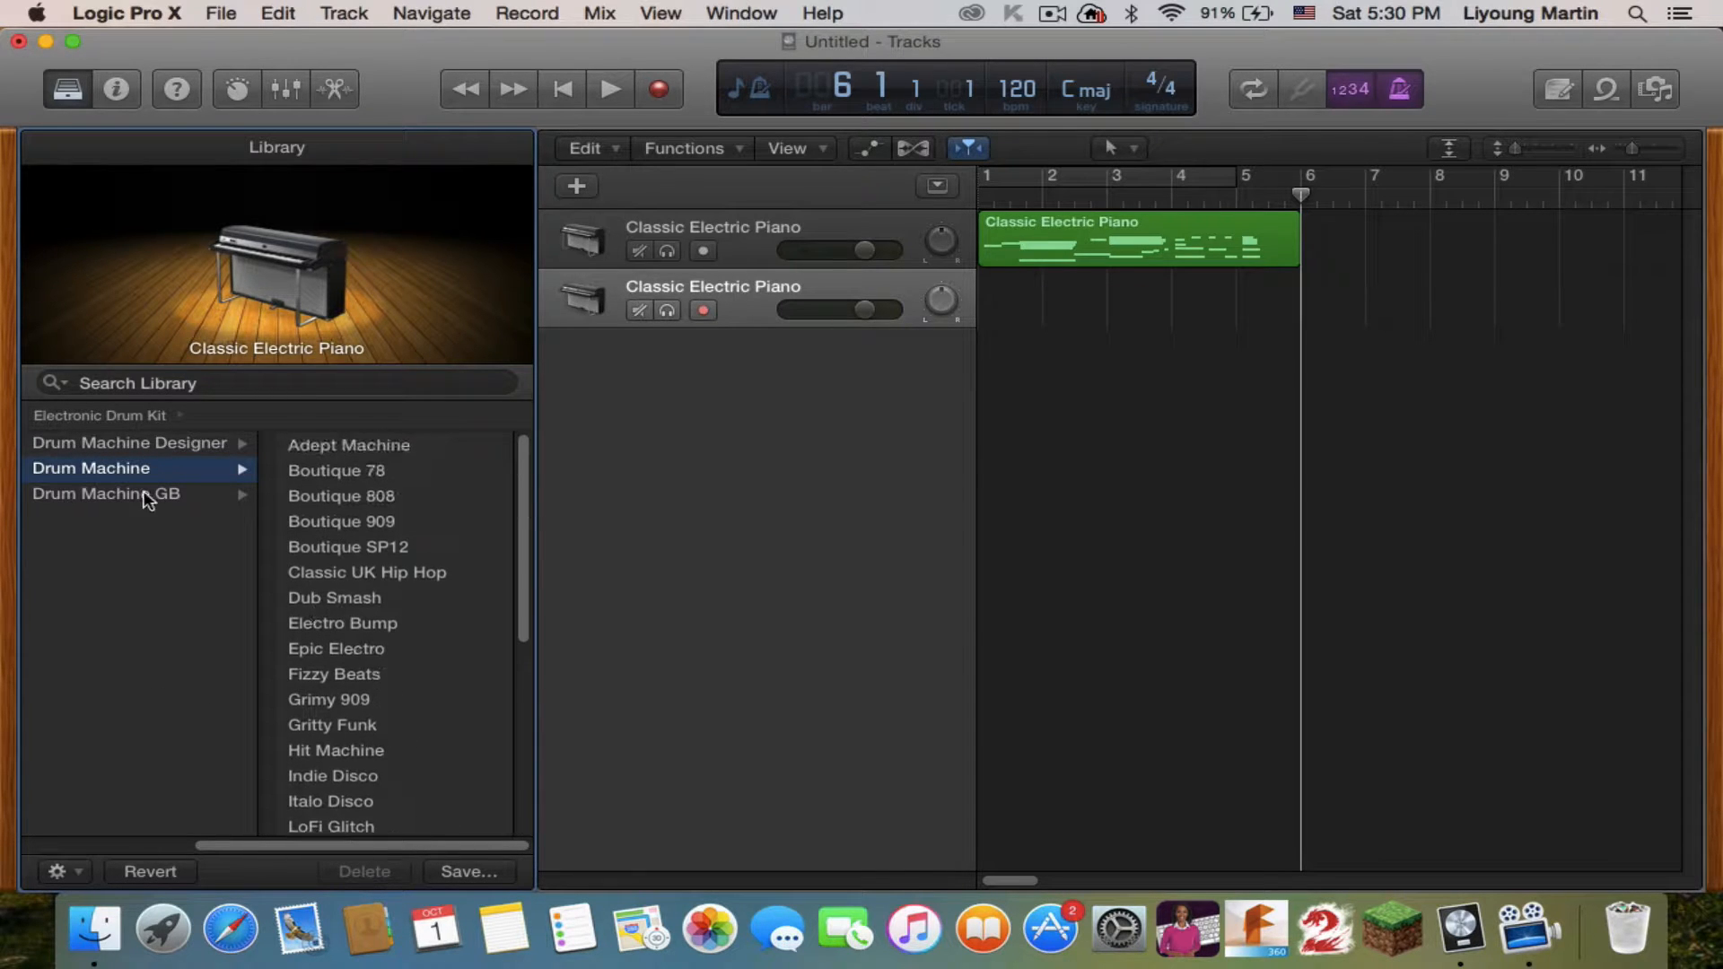
pyautogui.scroll(2, 379, 547)
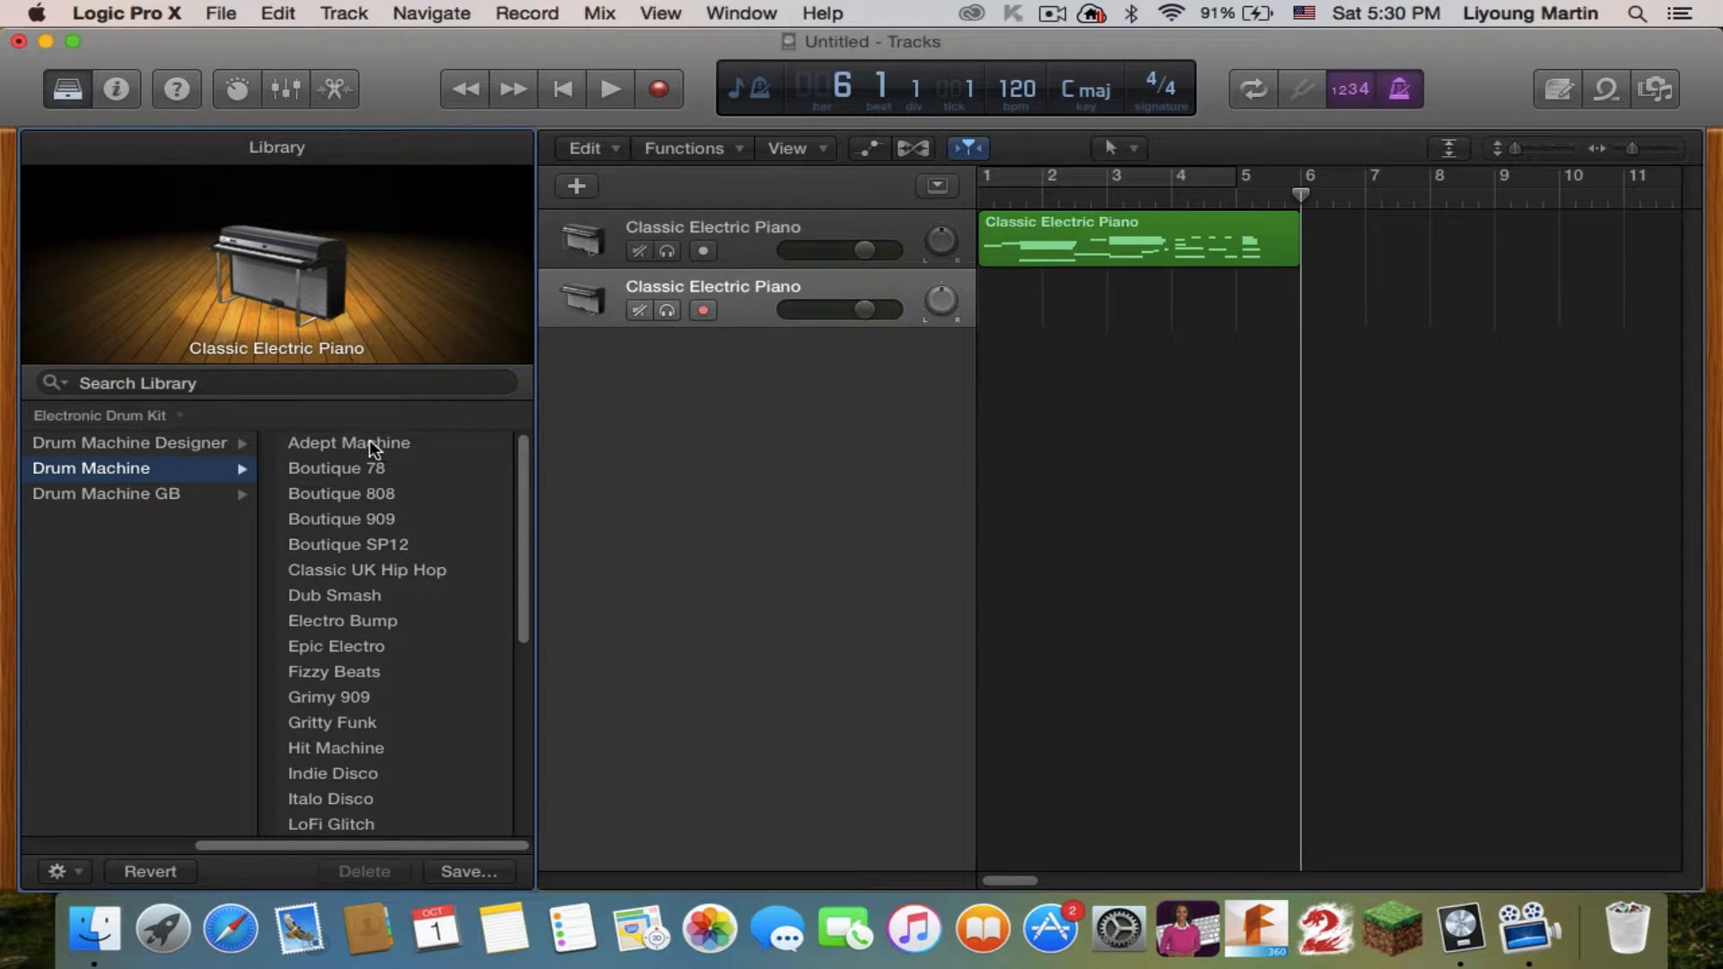
pyautogui.scroll(-8, 379, 566)
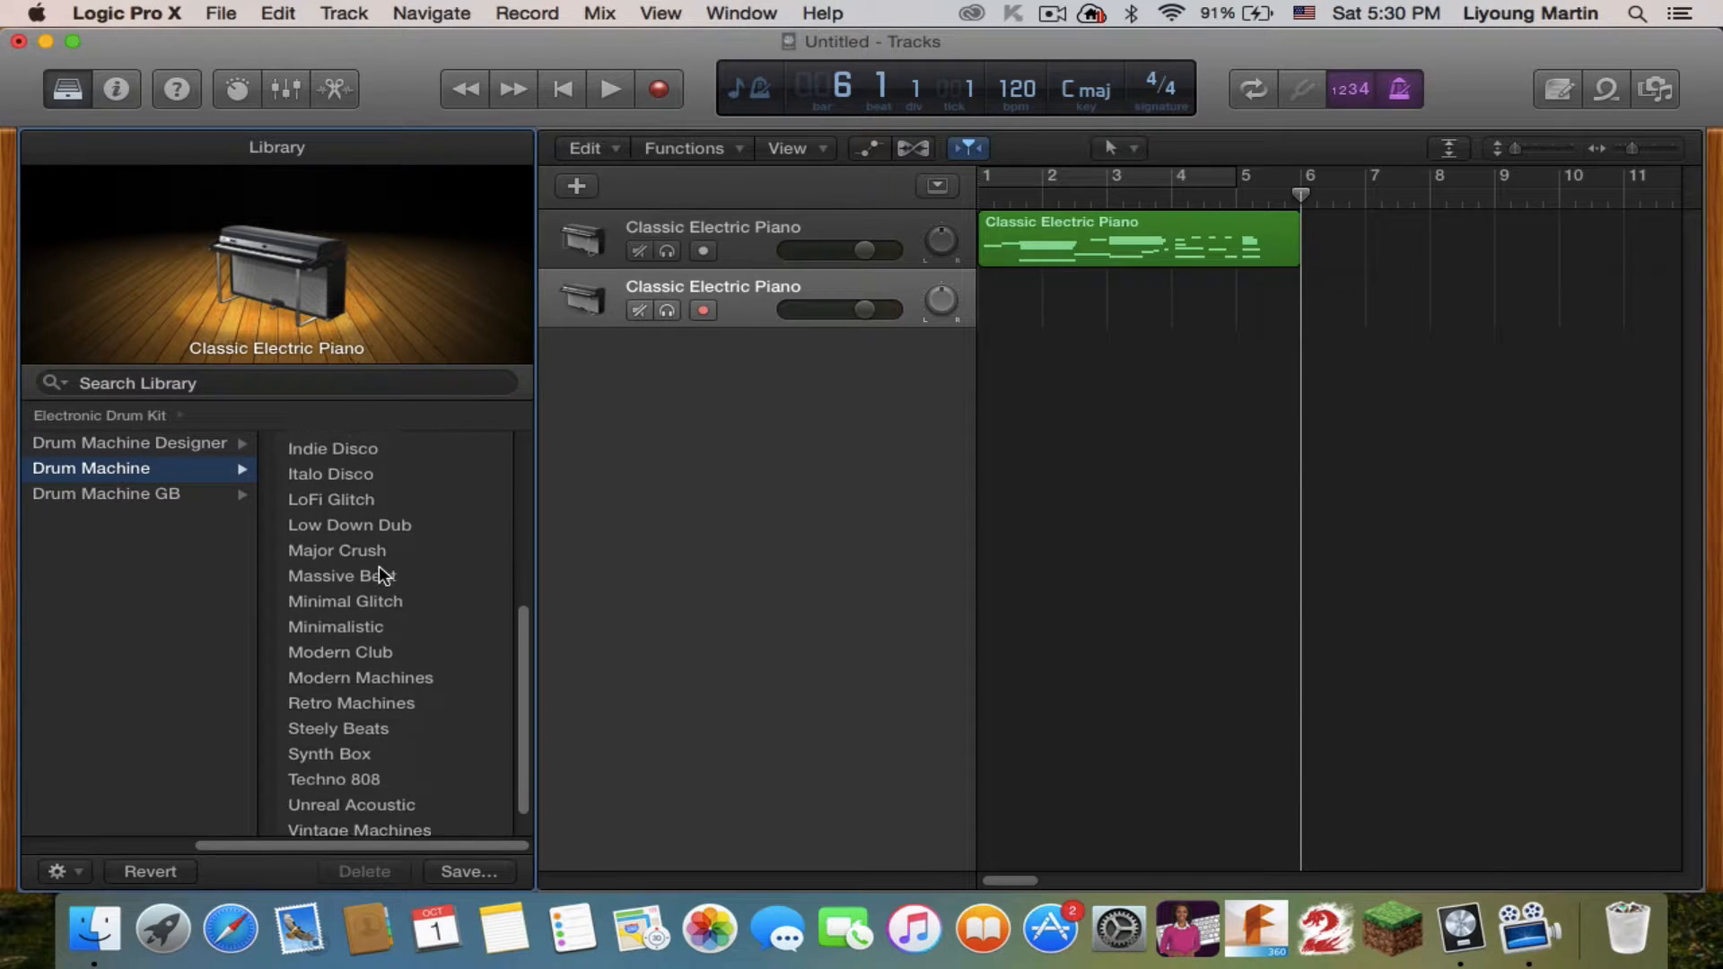
pyautogui.scroll(5, 368, 682)
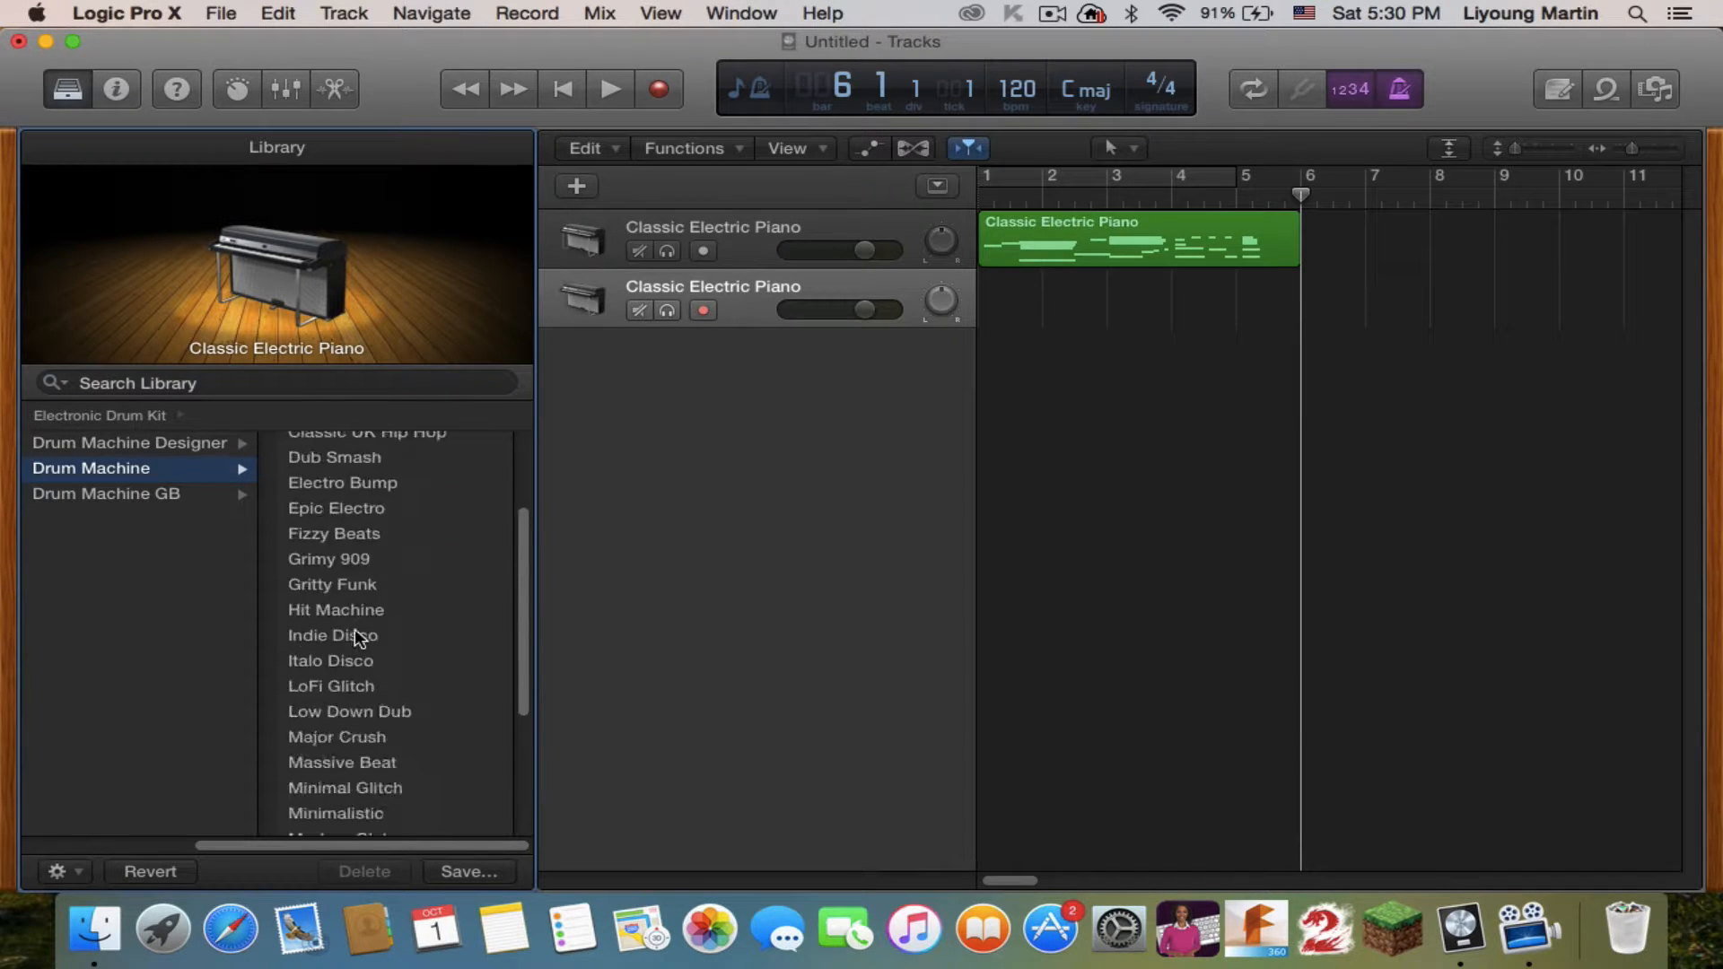
pyautogui.scroll(3, 395, 556)
pyautogui.scroll(-2, 386, 538)
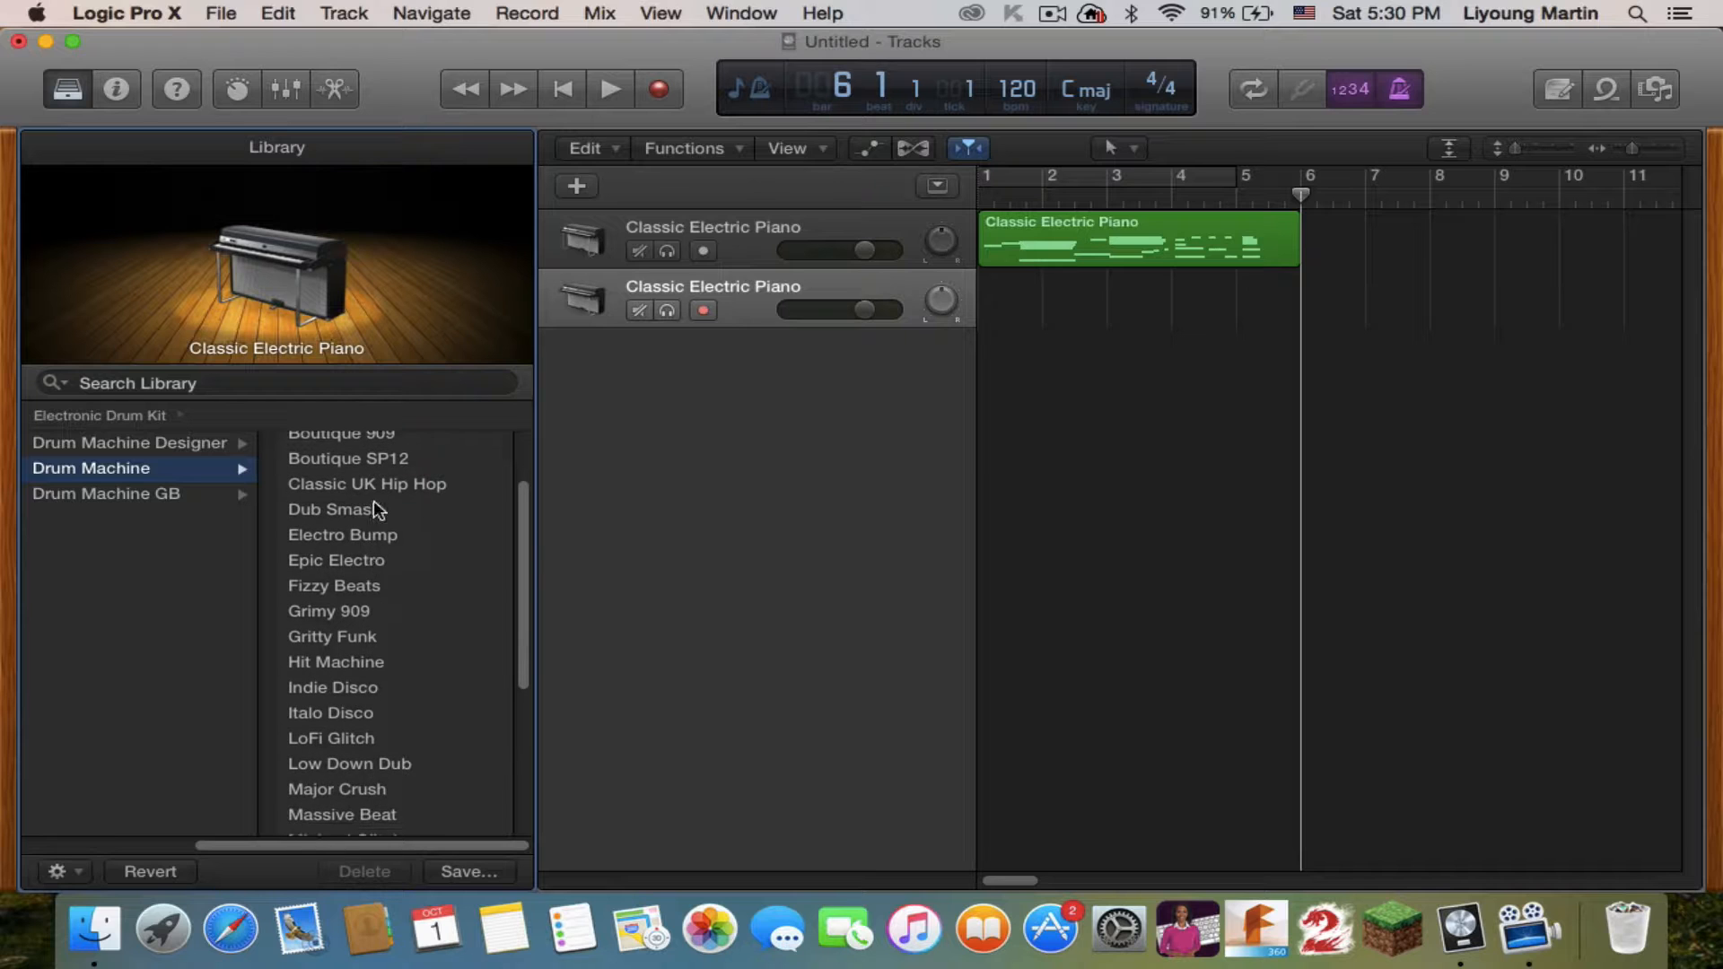
pyautogui.scroll(3, 365, 516)
pyautogui.scroll(-1, 372, 484)
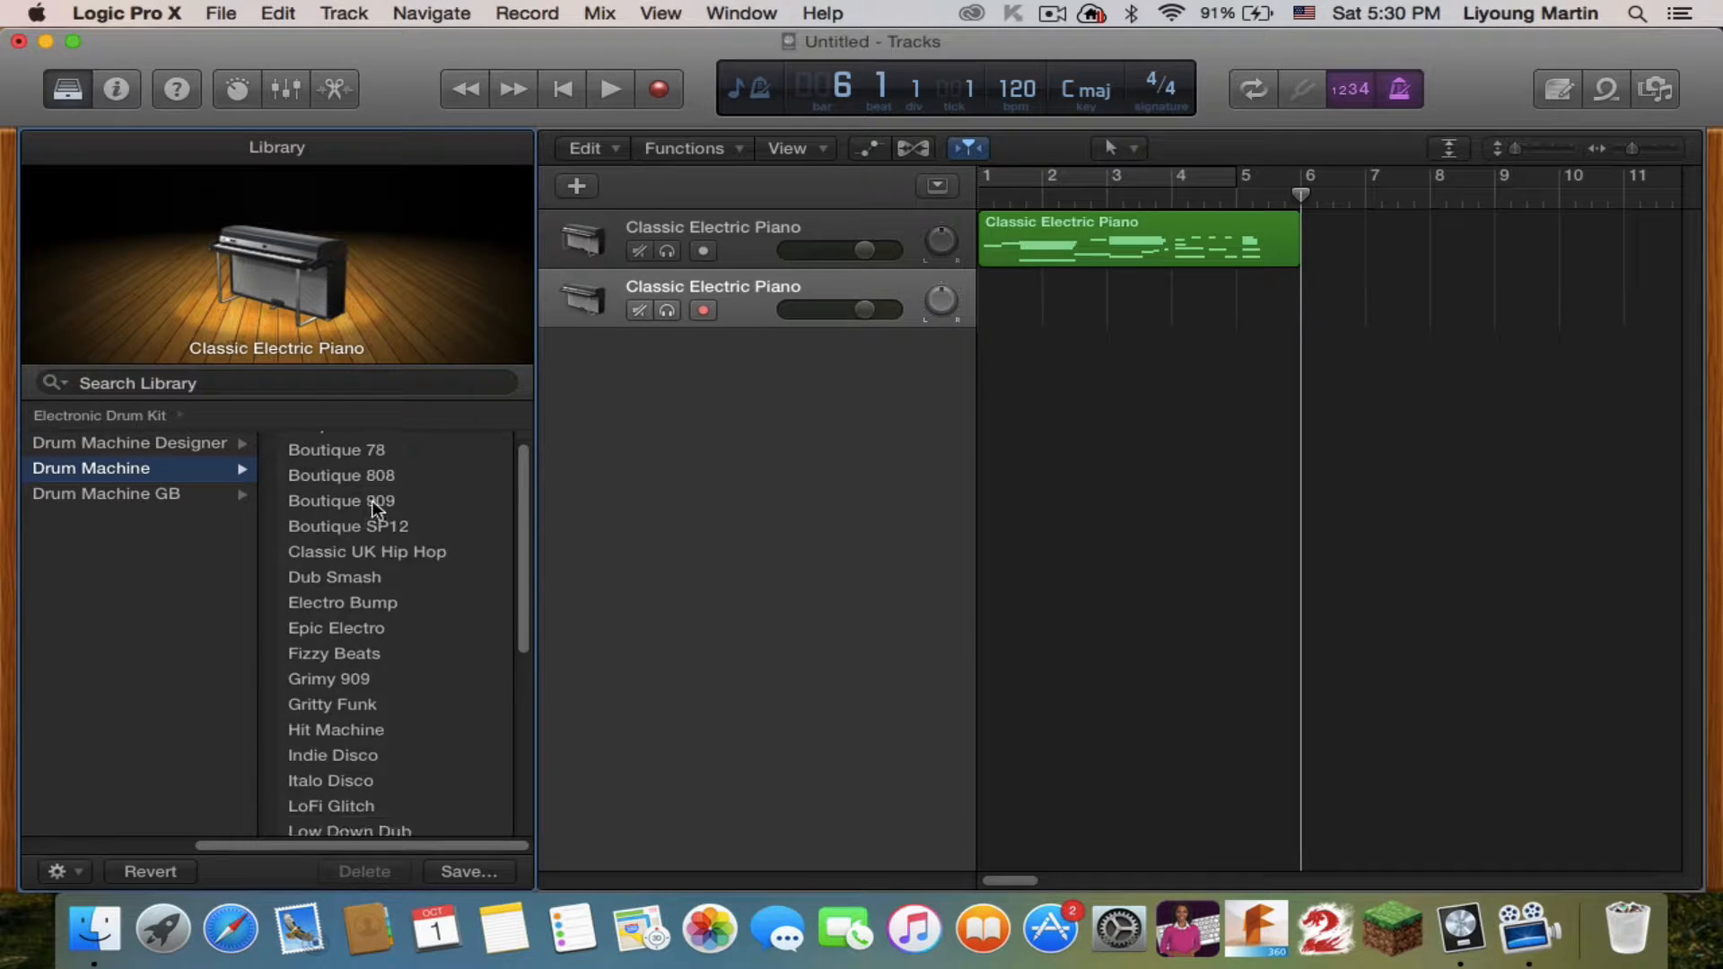
pyautogui.scroll(-2, 372, 500)
pyautogui.scroll(3, 372, 476)
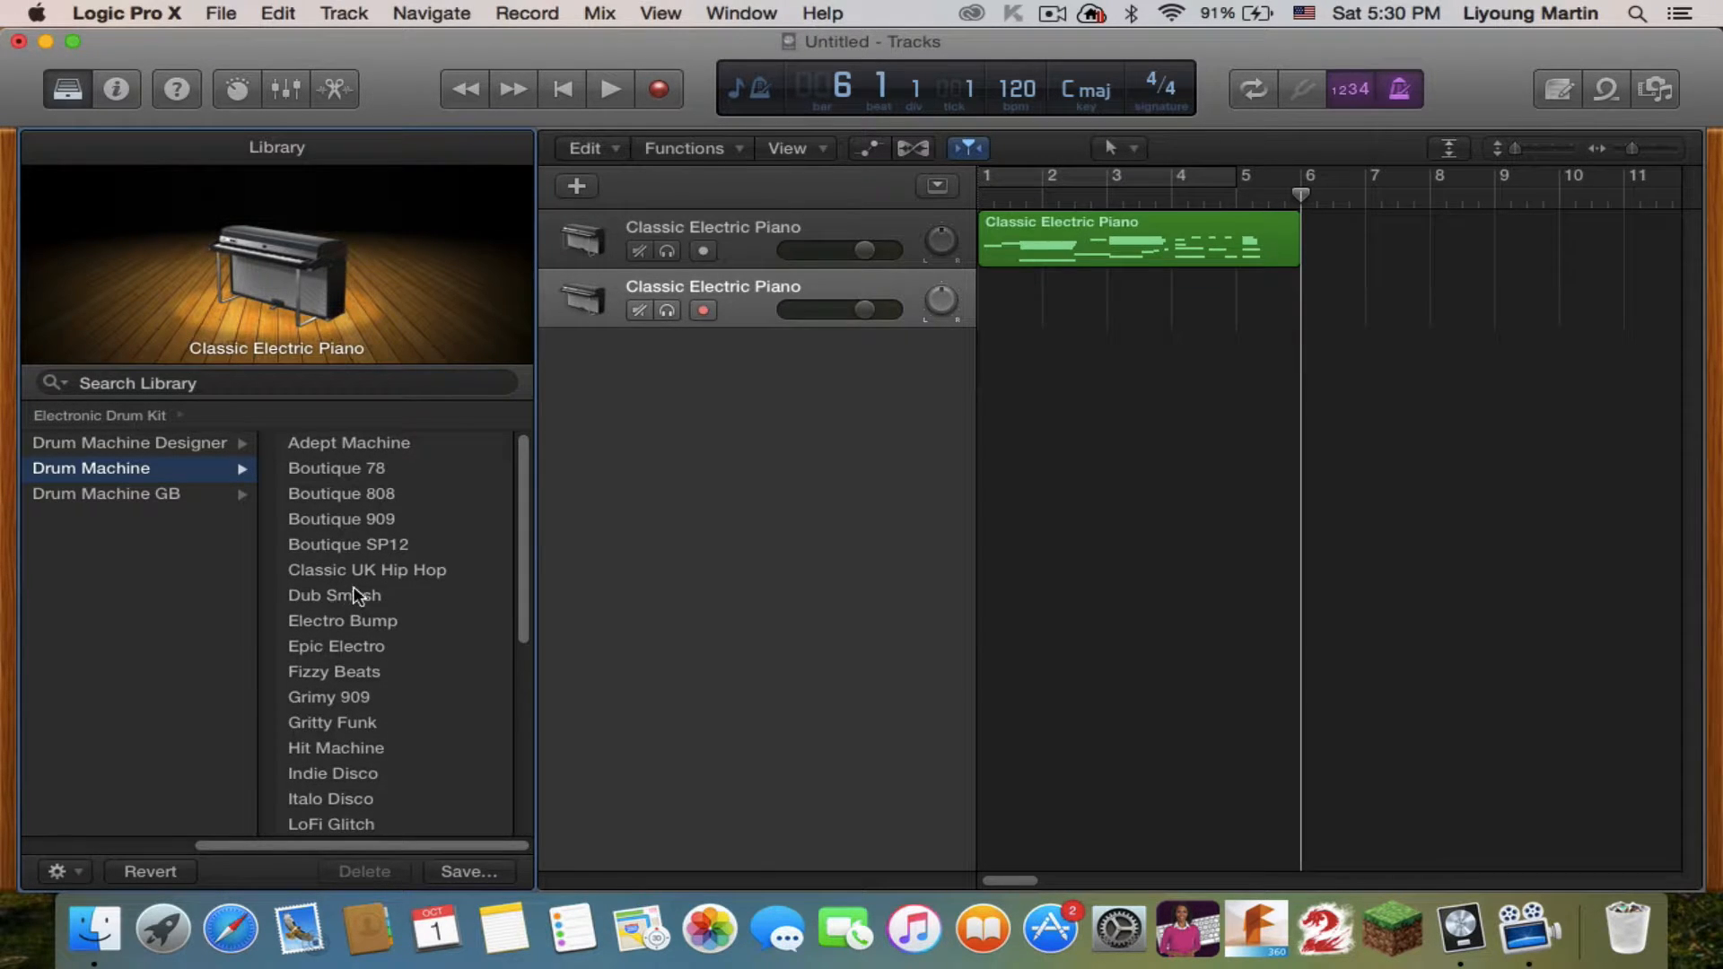
pyautogui.click(371, 648)
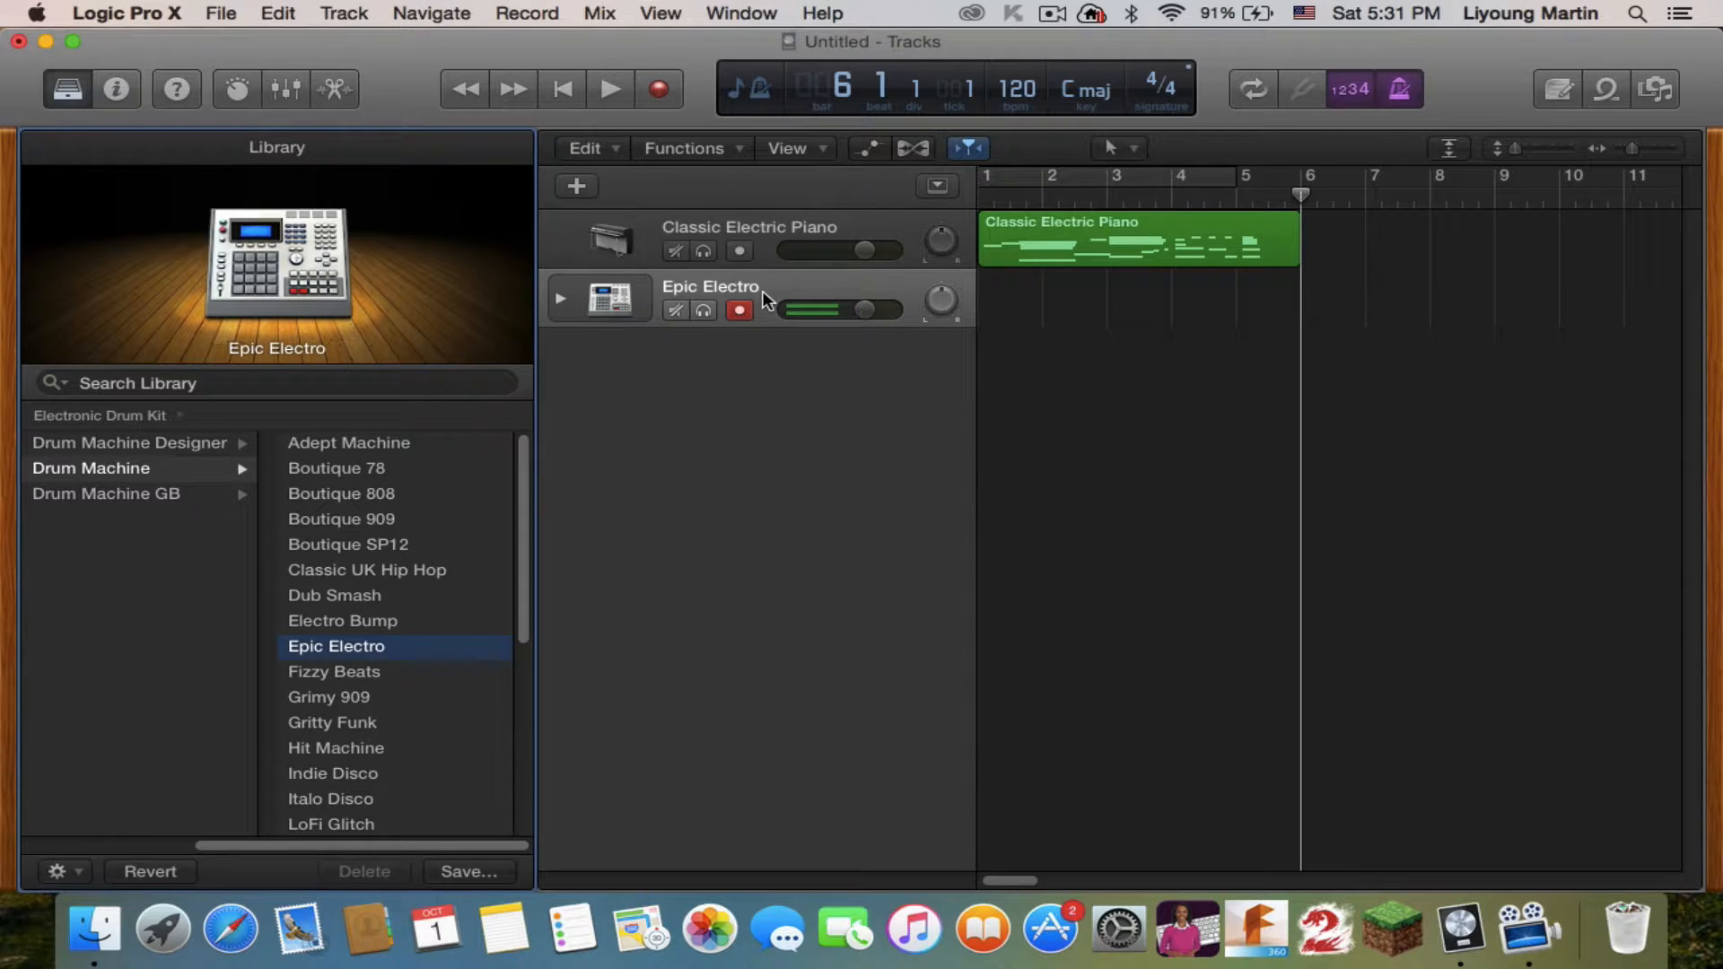
# Move the playhead to bar 3, beat 4 and return it to the start of the project
pyautogui.press('Return')
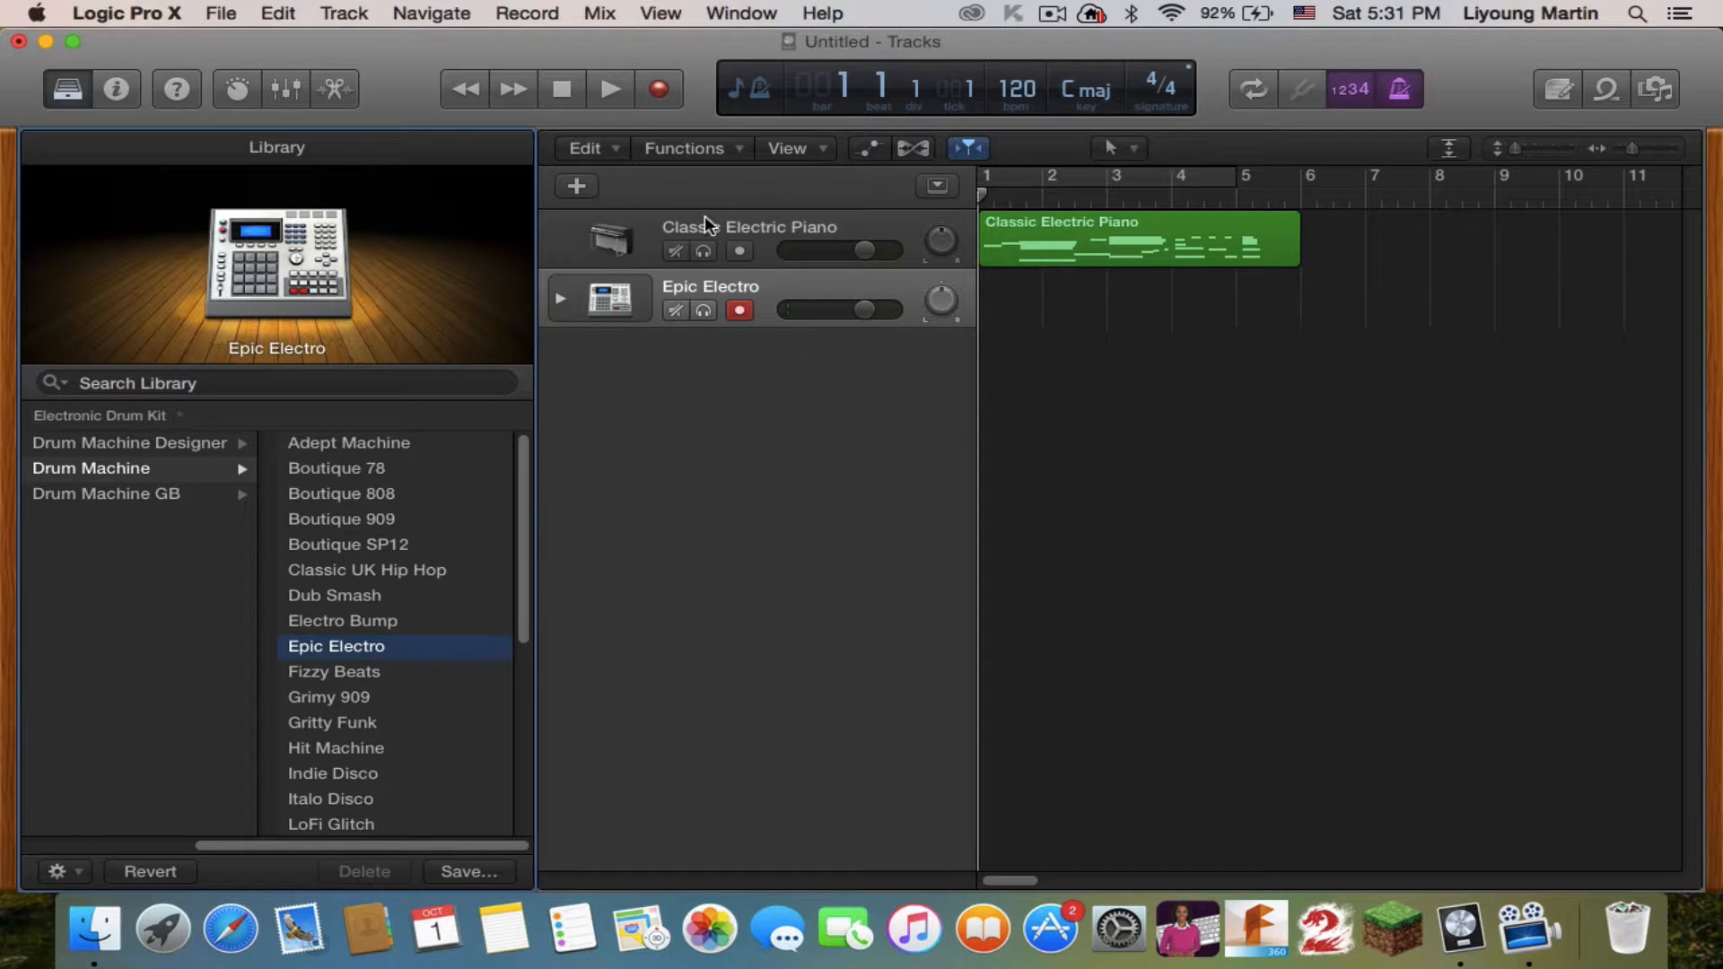
pyautogui.moveTo(987, 191); pyautogui.dragTo(1166, 234)
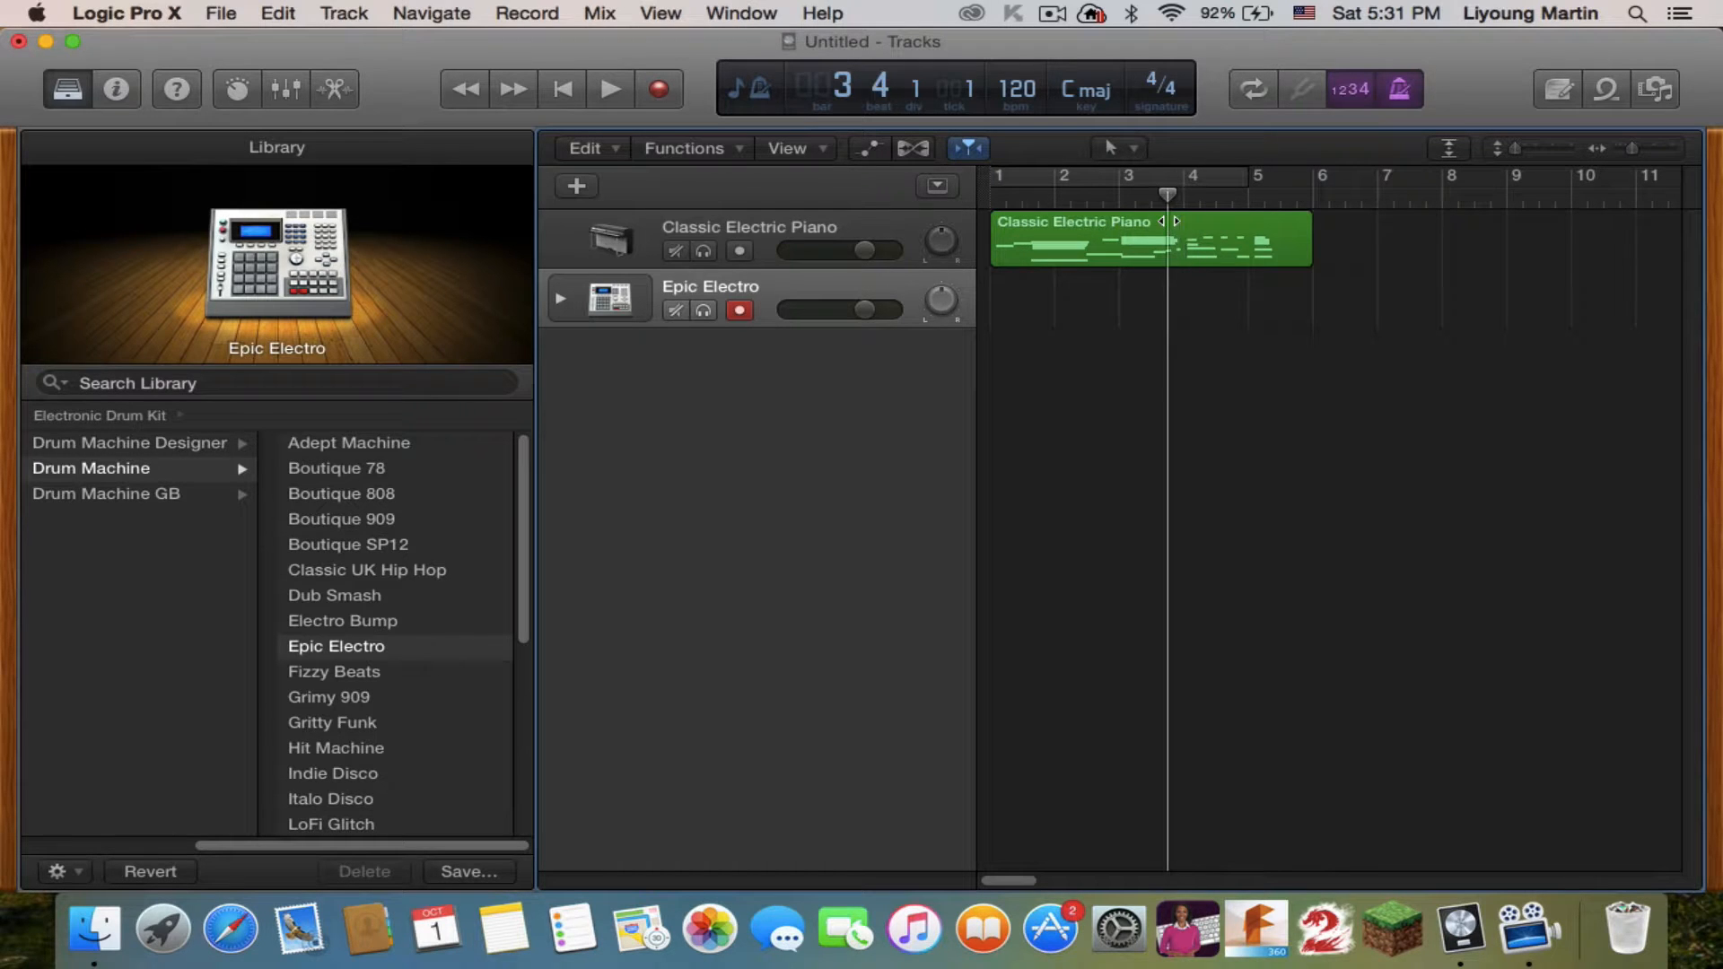
pyautogui.press('Return')
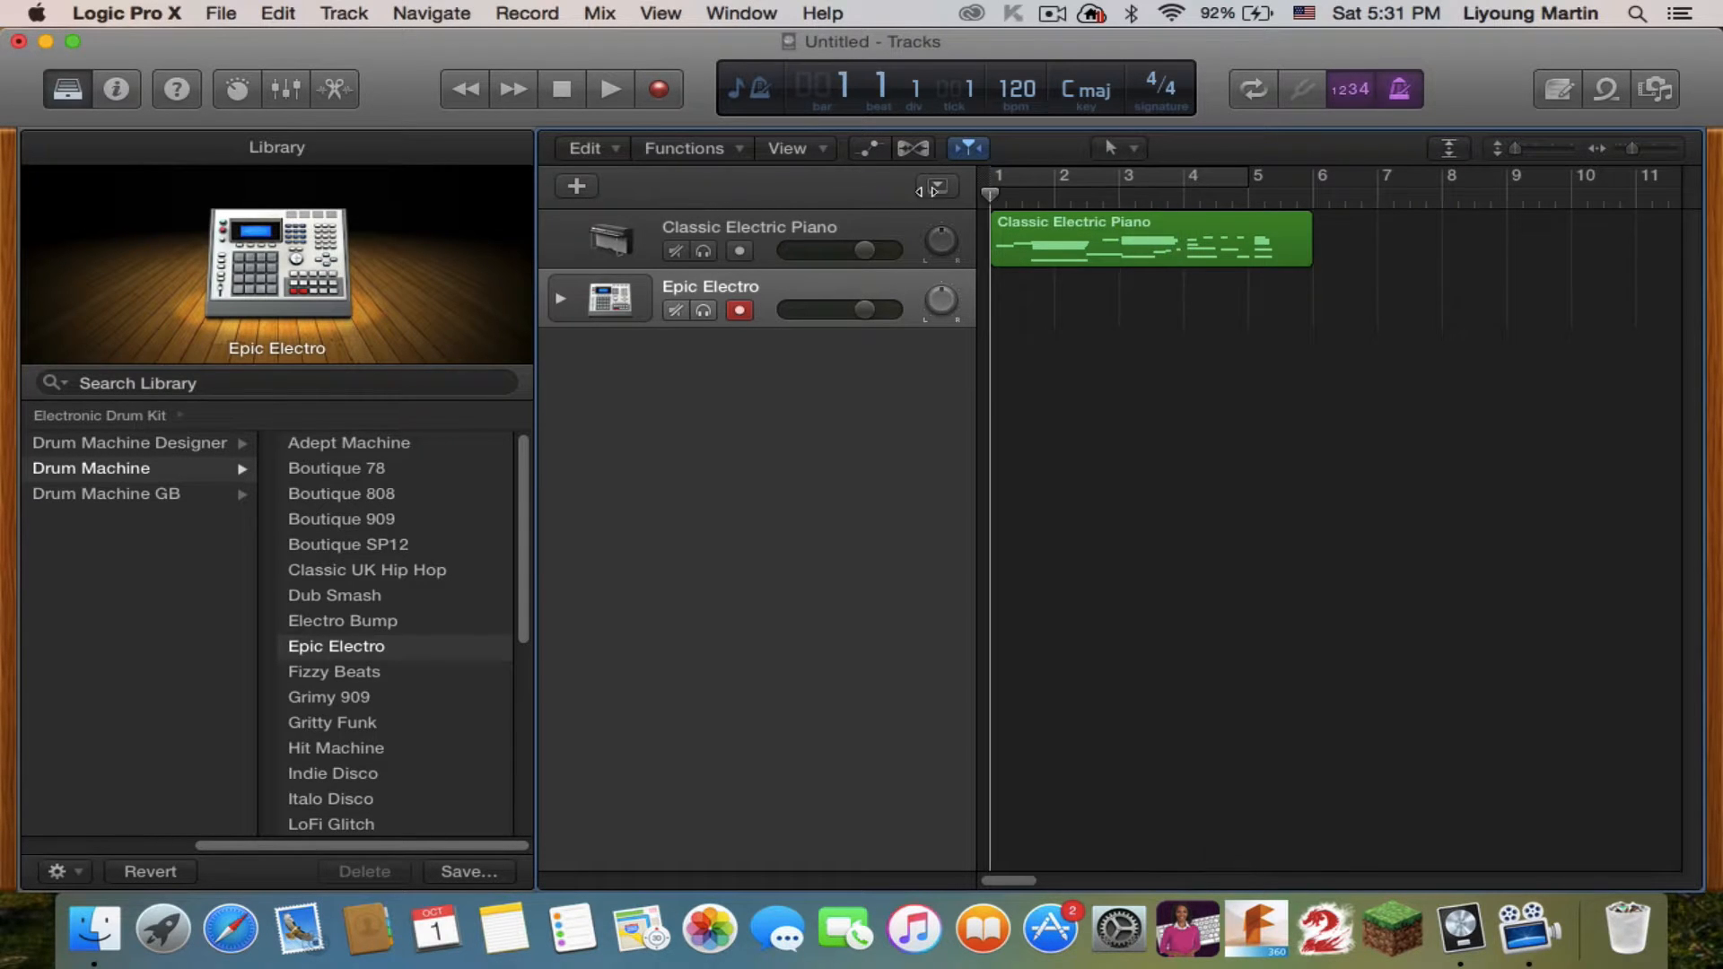
# Record a drum region about five bars long on the Epic Electro track, stop, and return to the project start
pyautogui.click(660, 89)
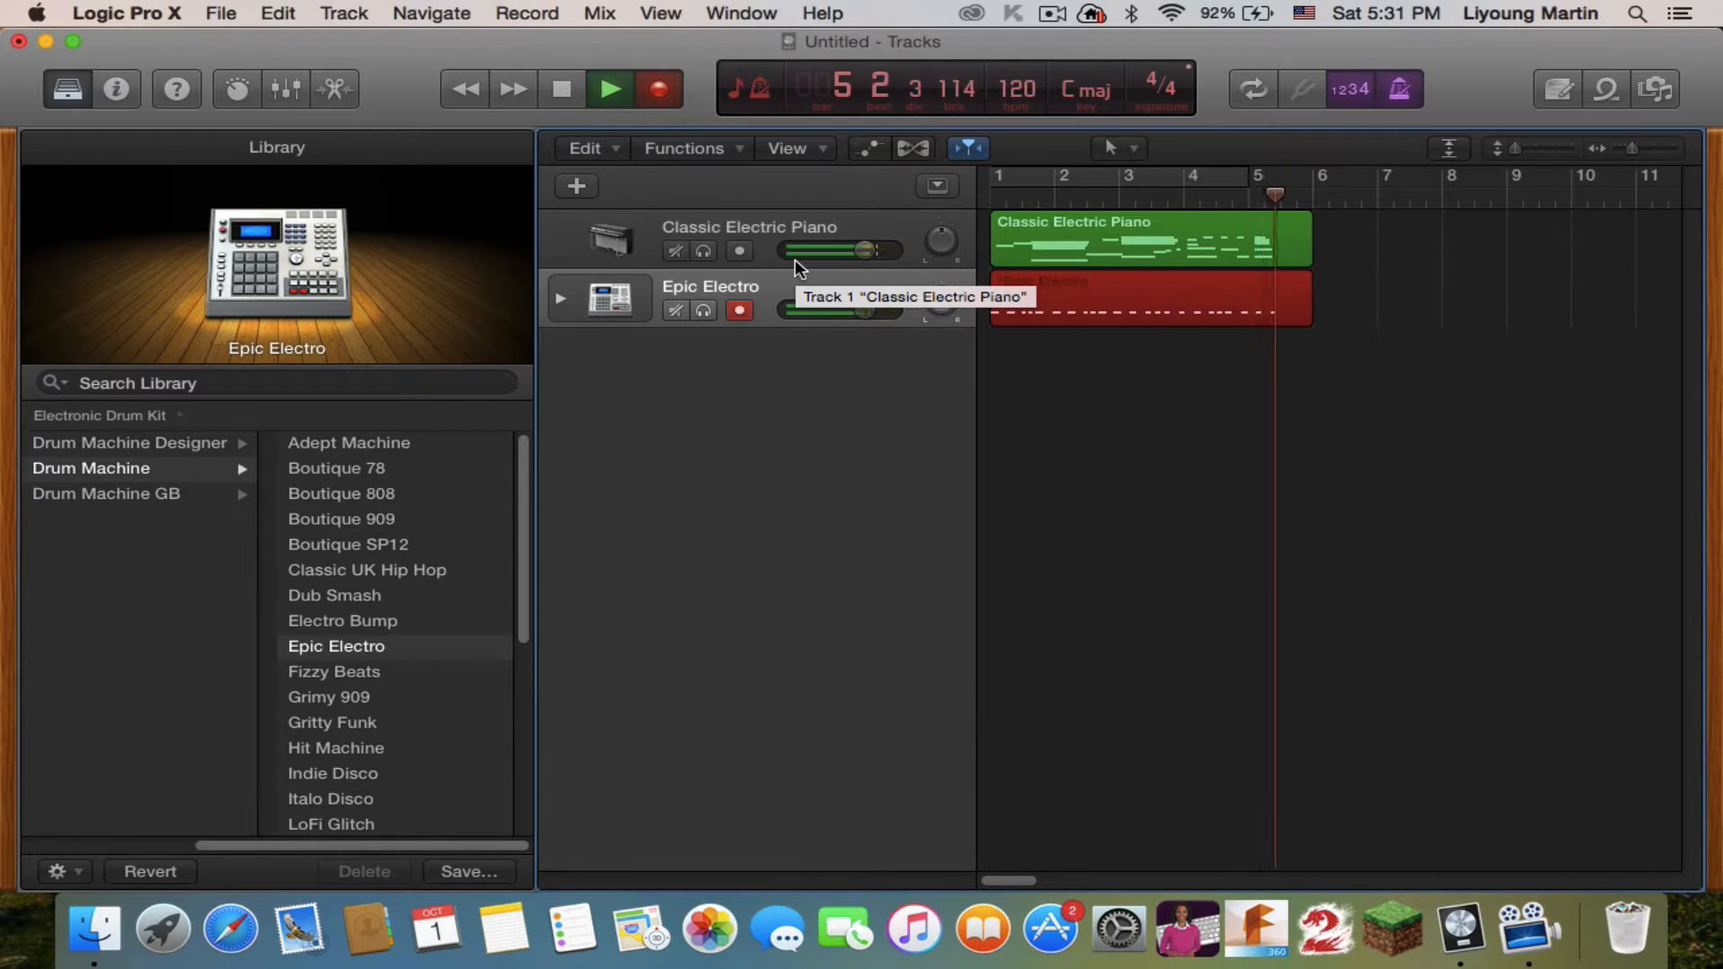
pyautogui.click(565, 91)
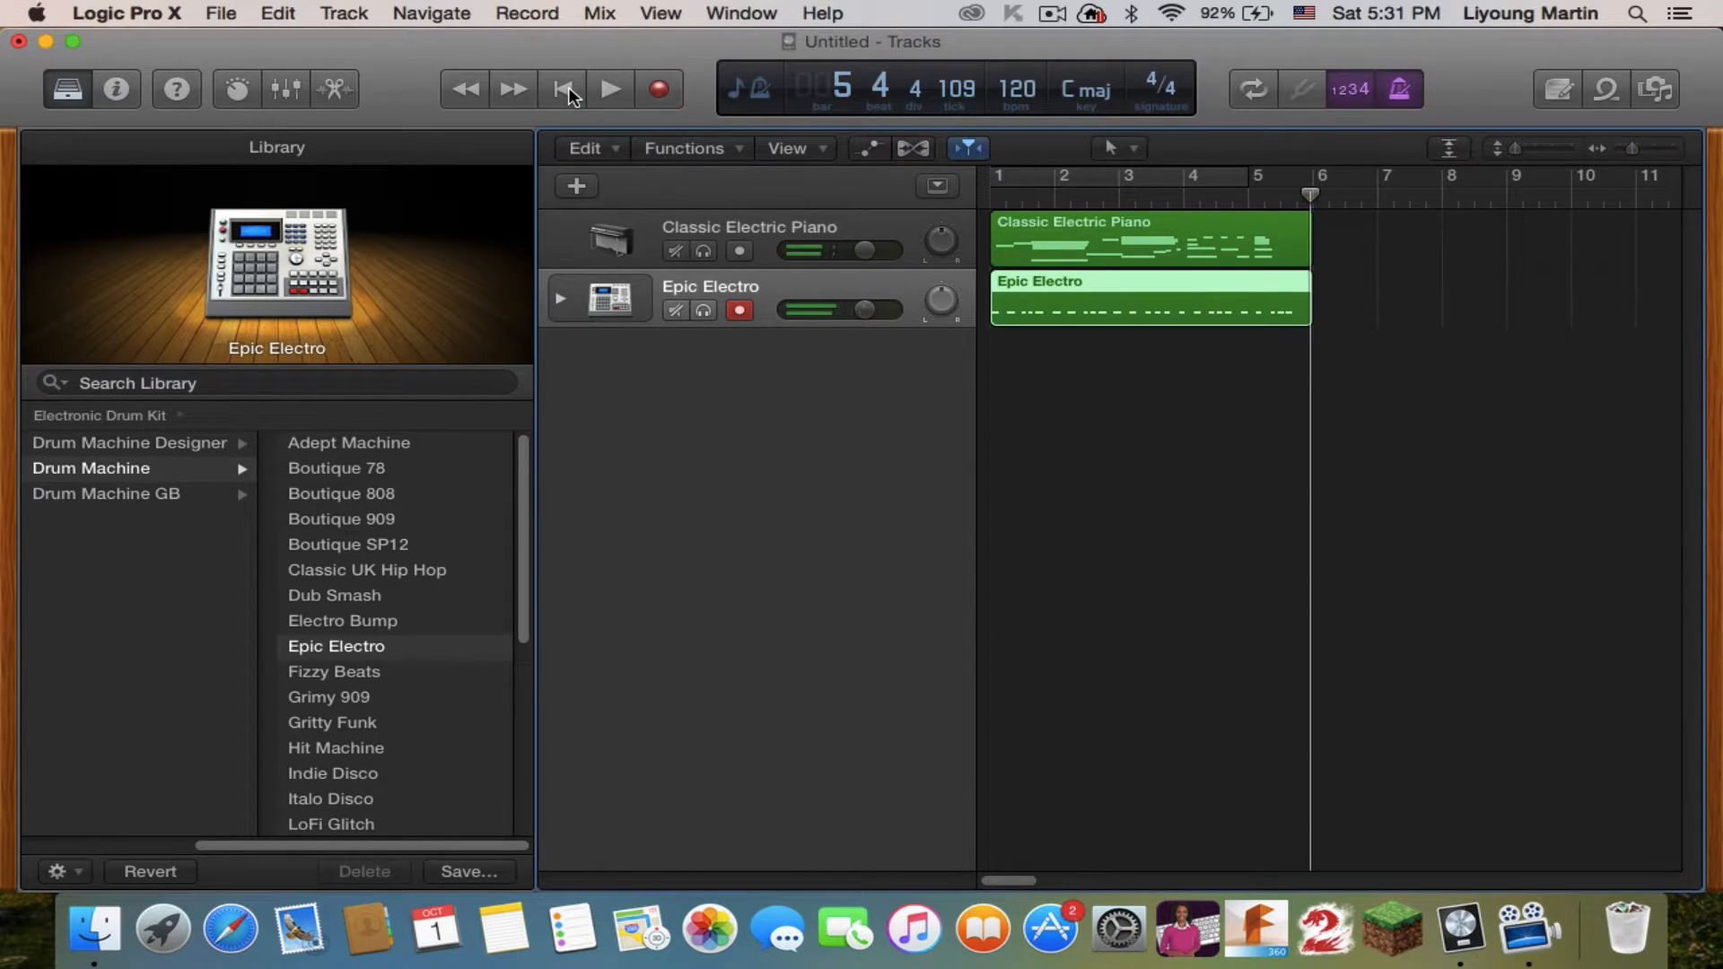
pyautogui.click(566, 90)
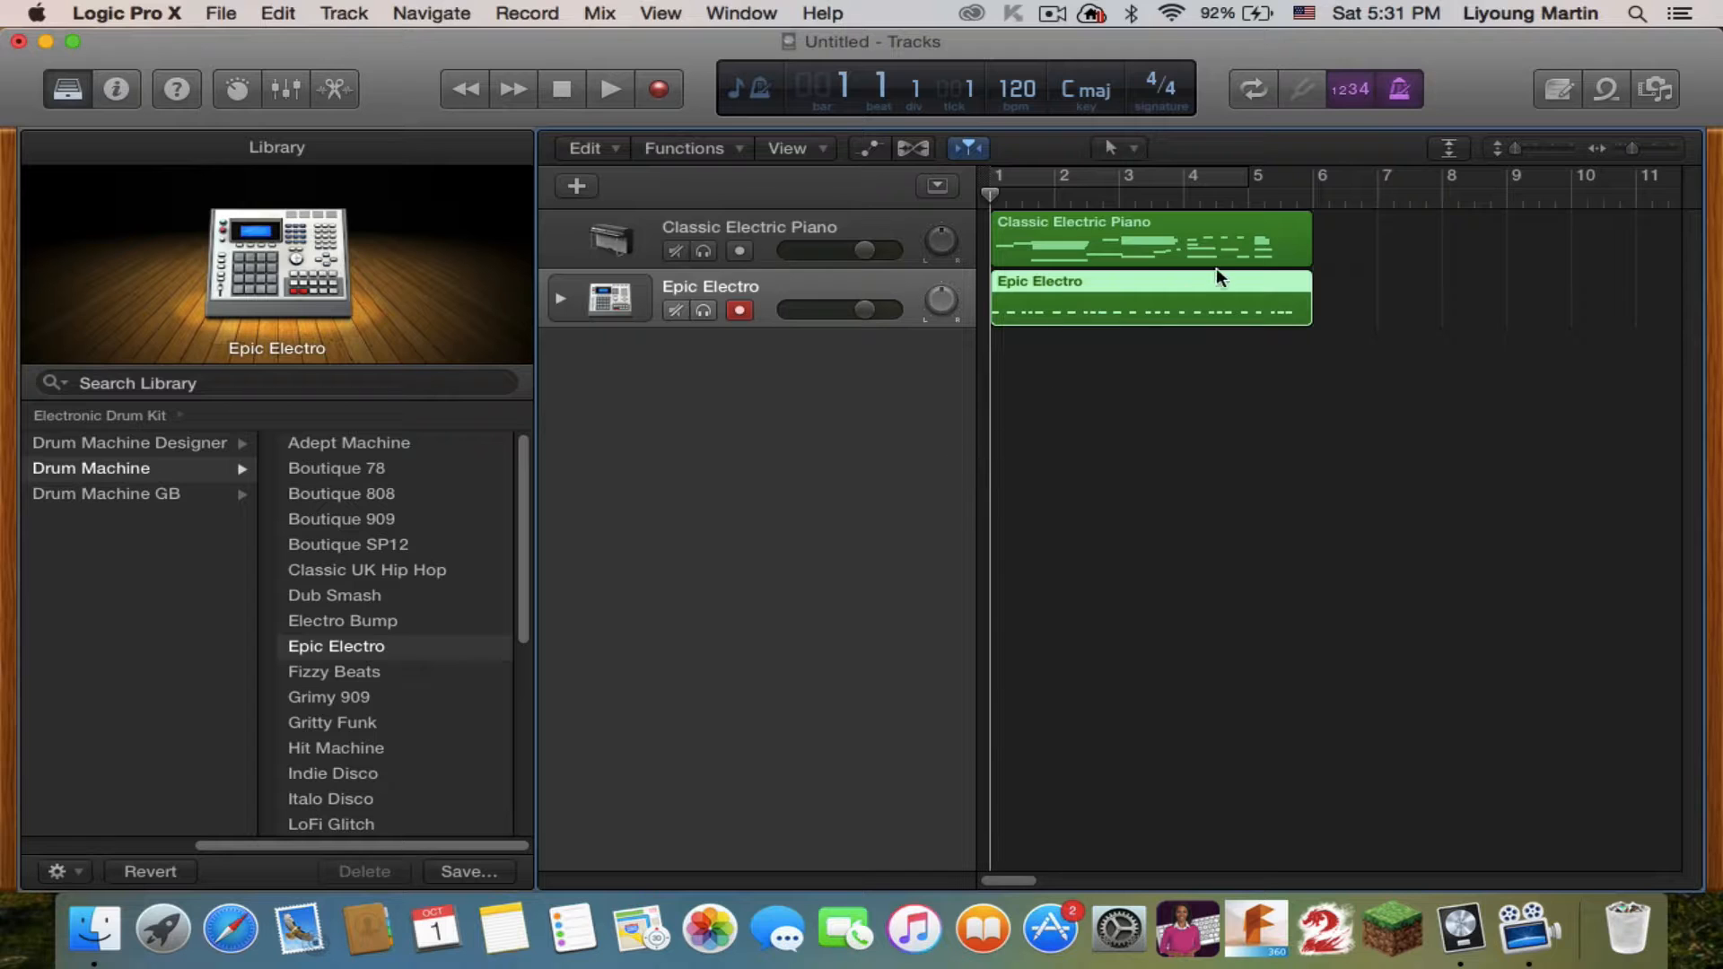
# Browse the Library's Guitar, Bass and Synthesizer categories to review the available instrument sounds
pyautogui.moveTo(1214, 41)
pyautogui.mouseDown()
pyautogui.moveTo(1234, 40)
pyautogui.moveTo(1216, 39)
pyautogui.mouseUp()
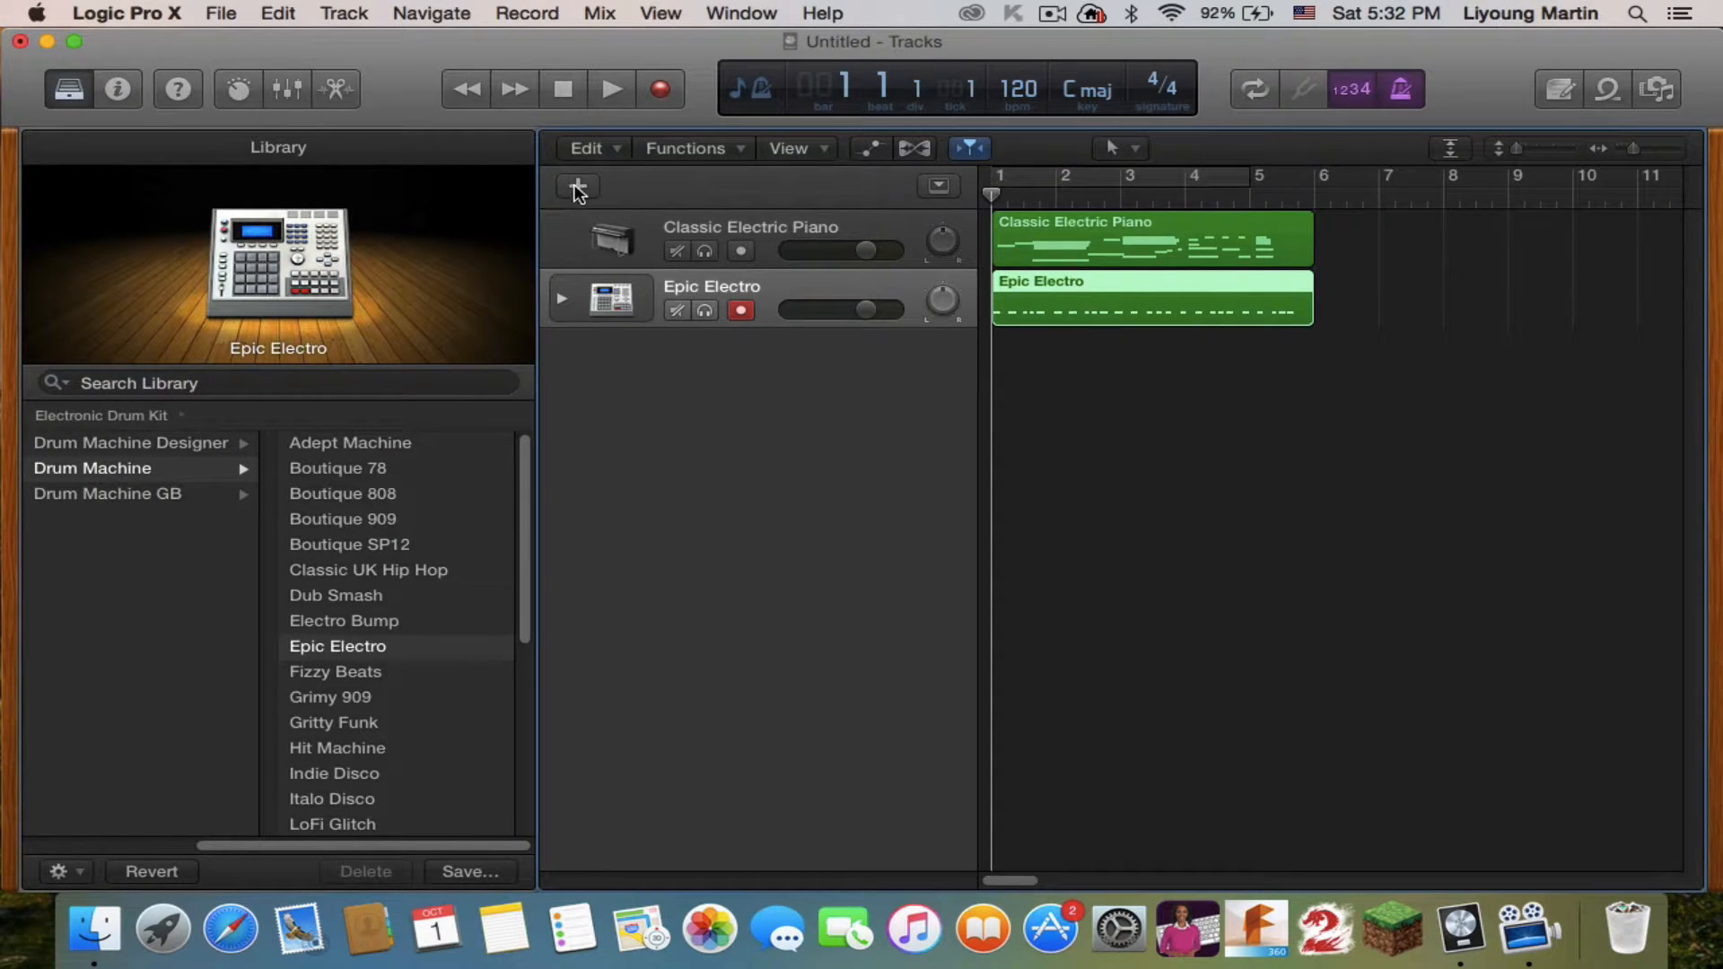
pyautogui.moveTo(489, 240)
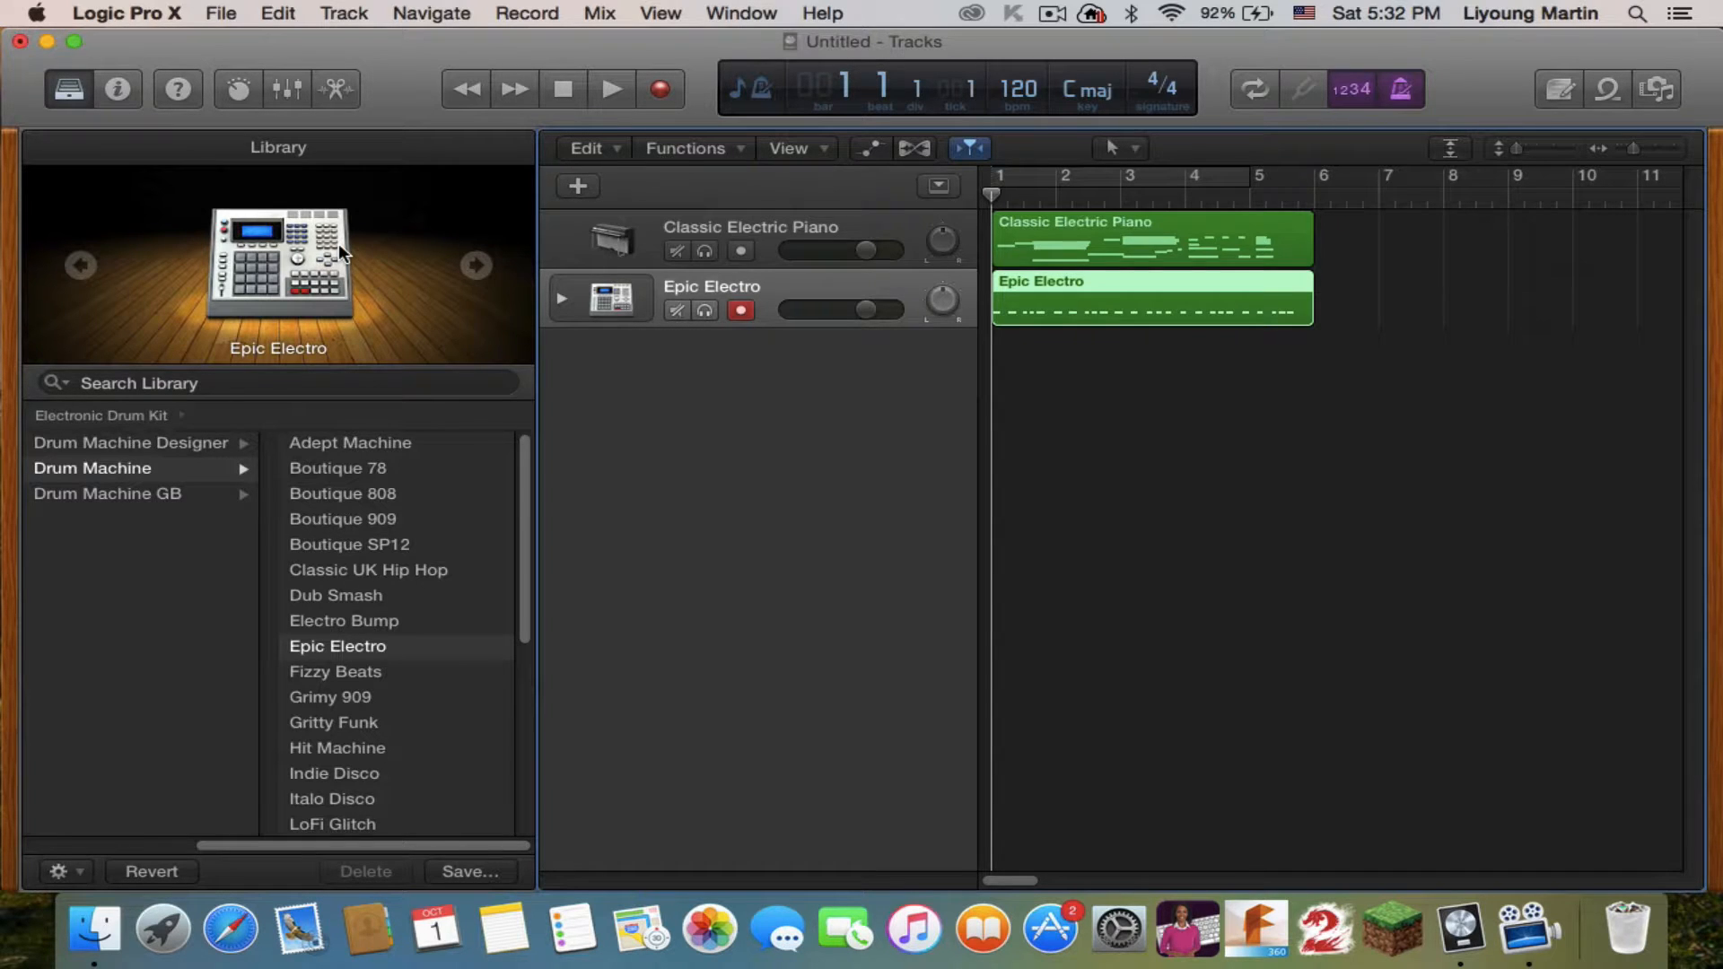
pyautogui.click(101, 415)
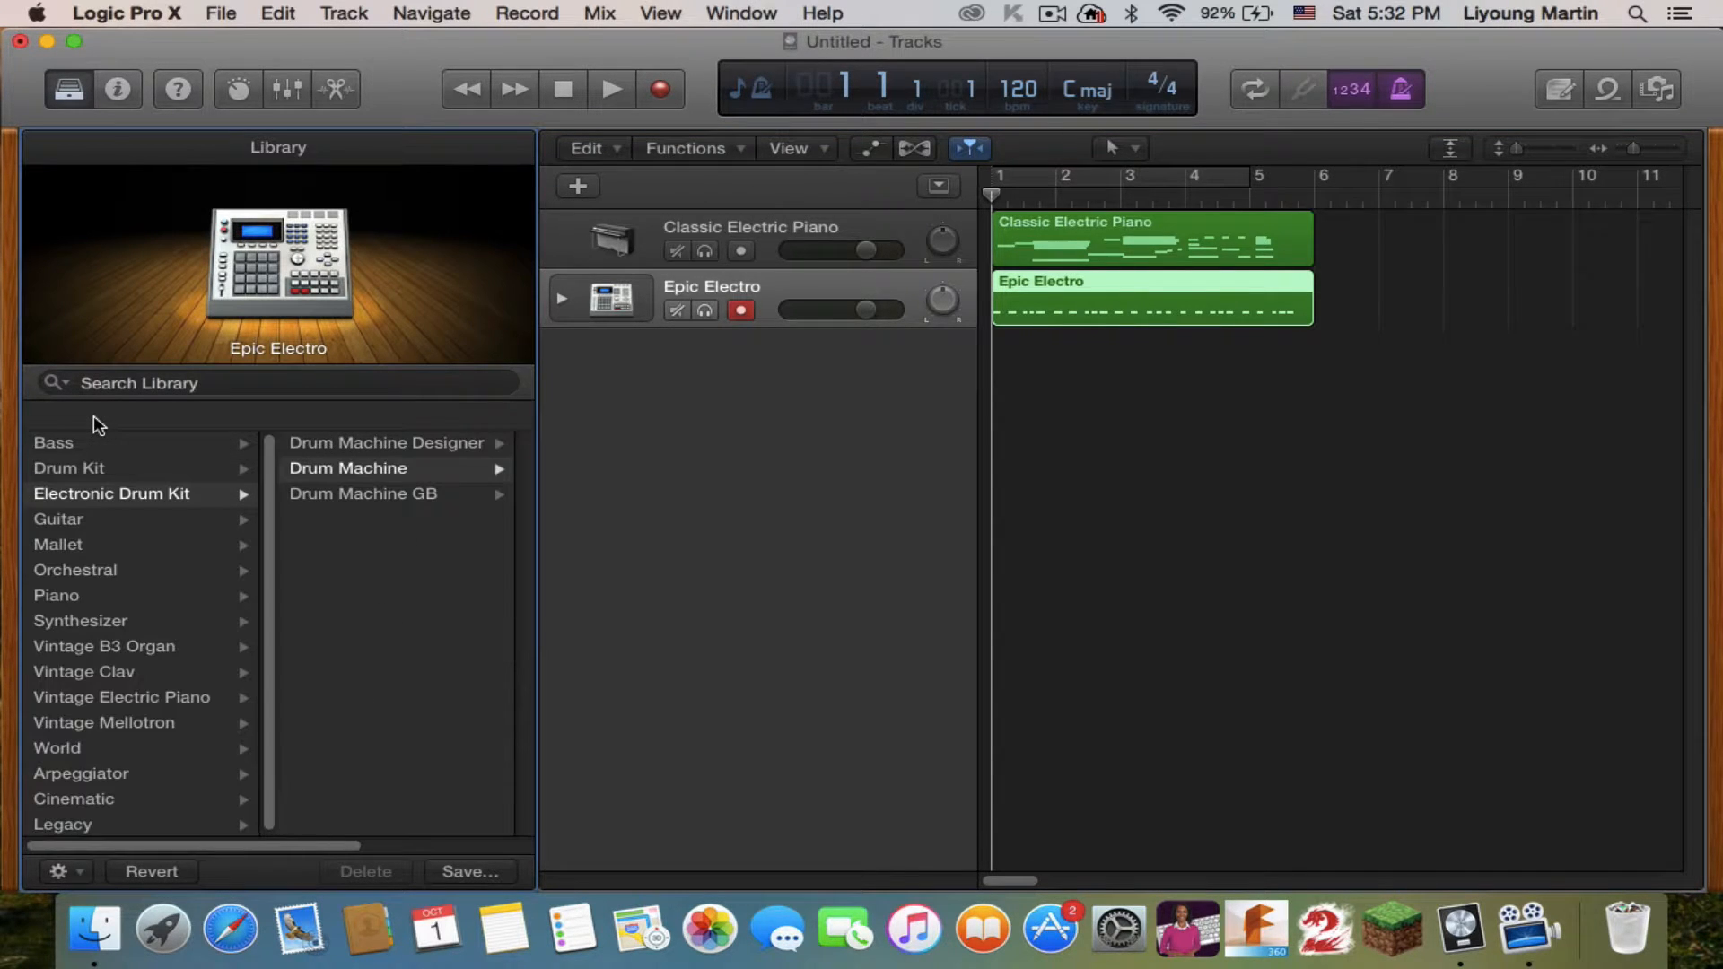
pyautogui.click(70, 518)
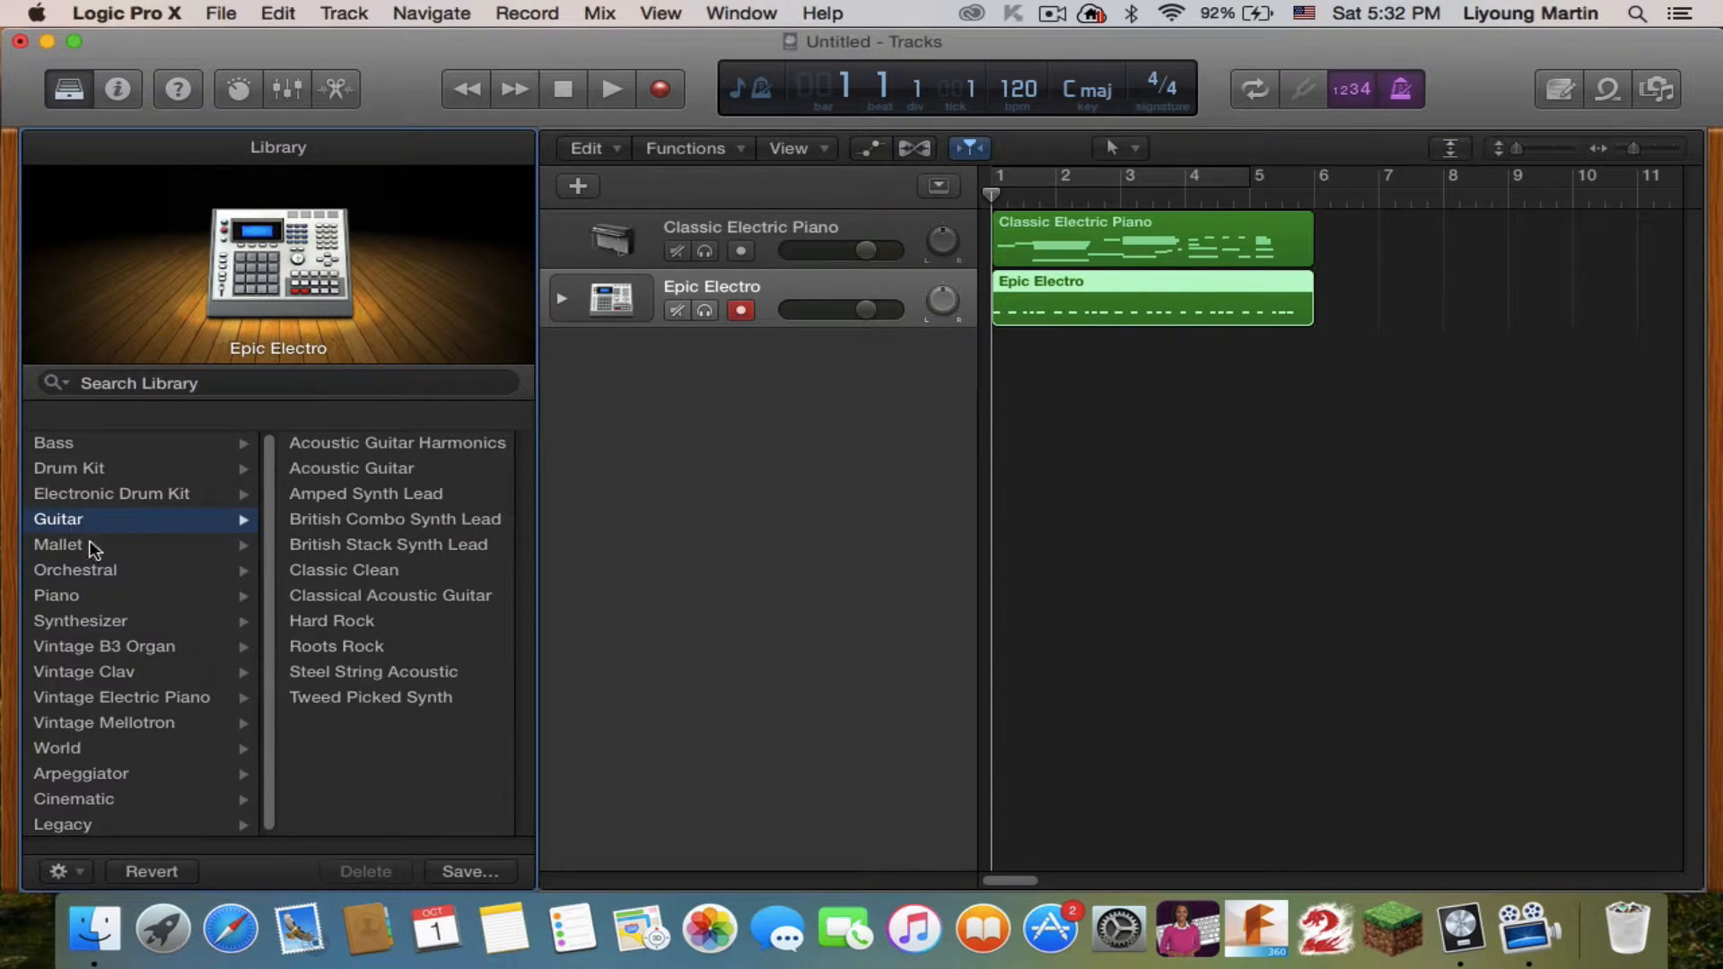
pyautogui.click(77, 446)
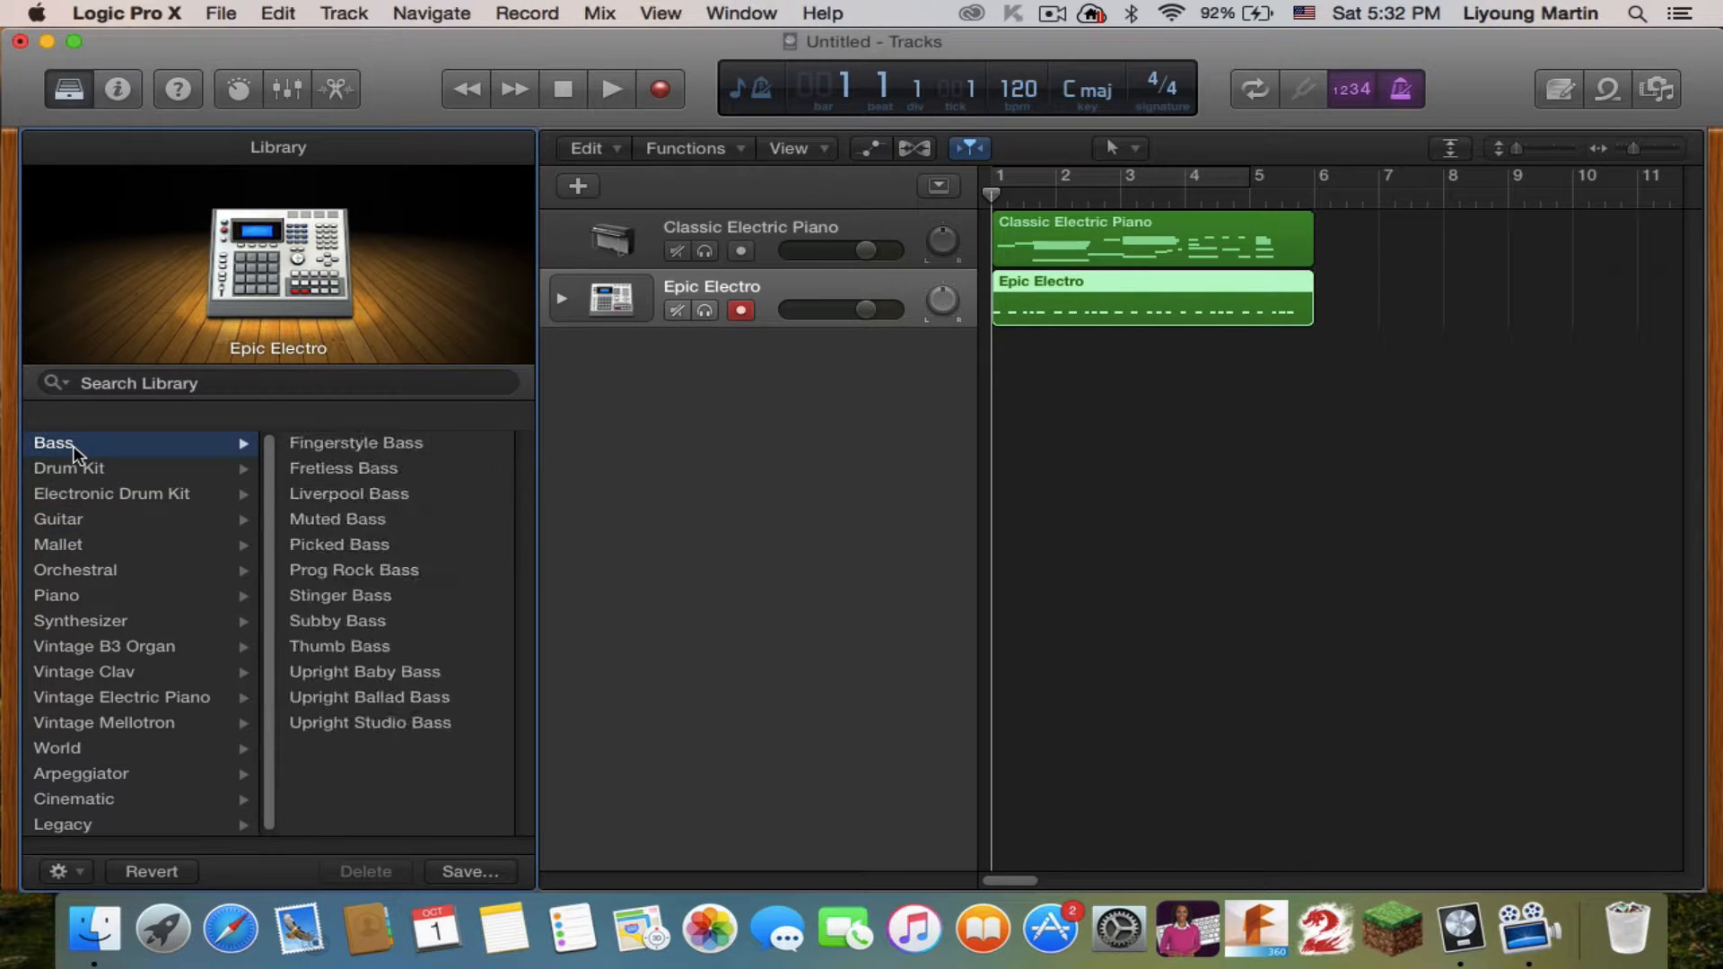
pyautogui.click(74, 522)
pyautogui.click(90, 619)
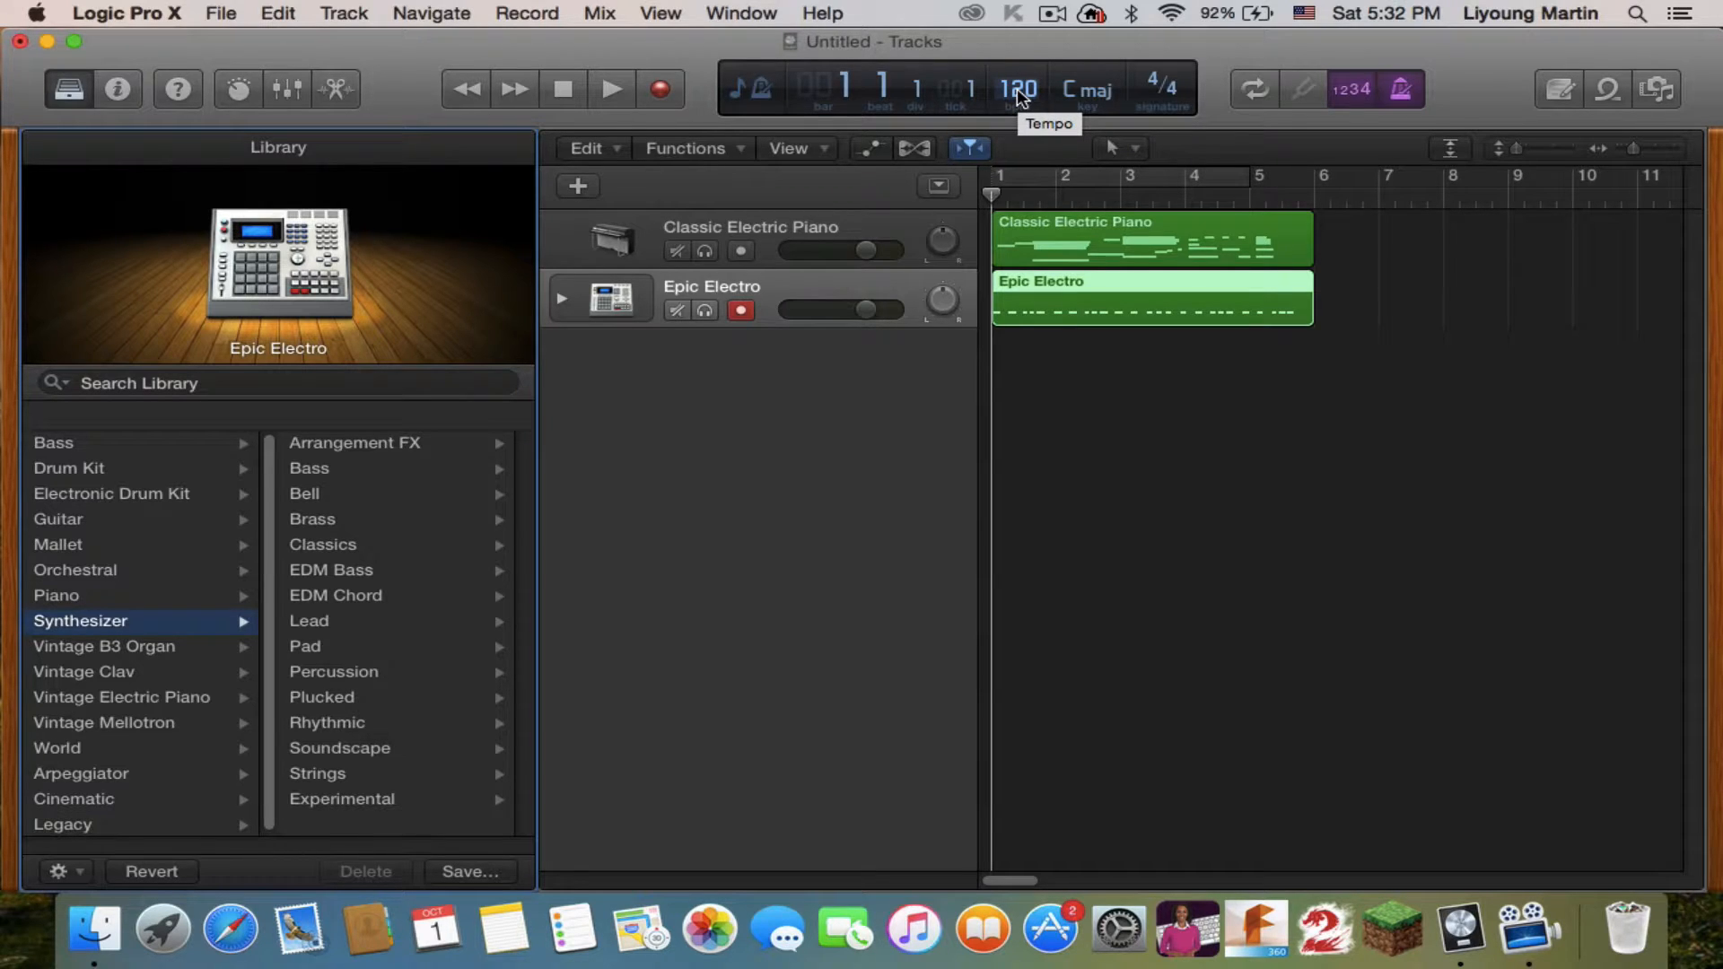
# Set the project tempo to 200 and play back the piano and drum tracks from the start, stopping just past bar 6
pyautogui.moveTo(1018, 90); pyautogui.dragTo(1017, 90)
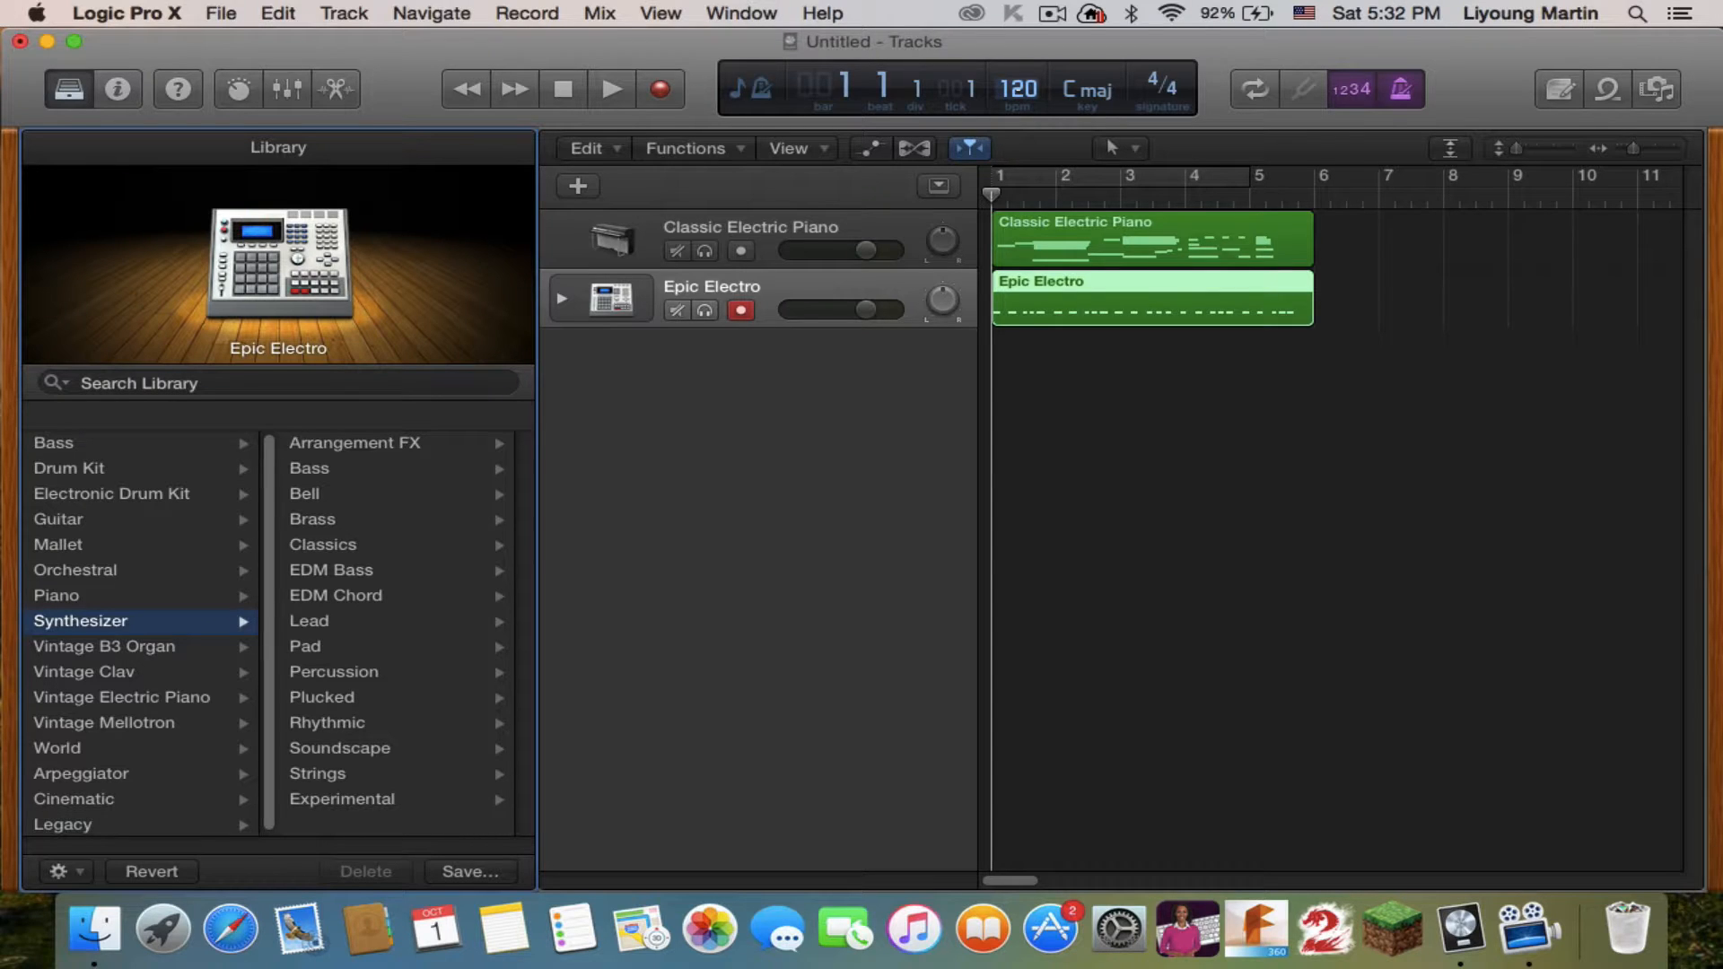
pyautogui.moveTo(1018, 90); pyautogui.dragTo(1017, 20)
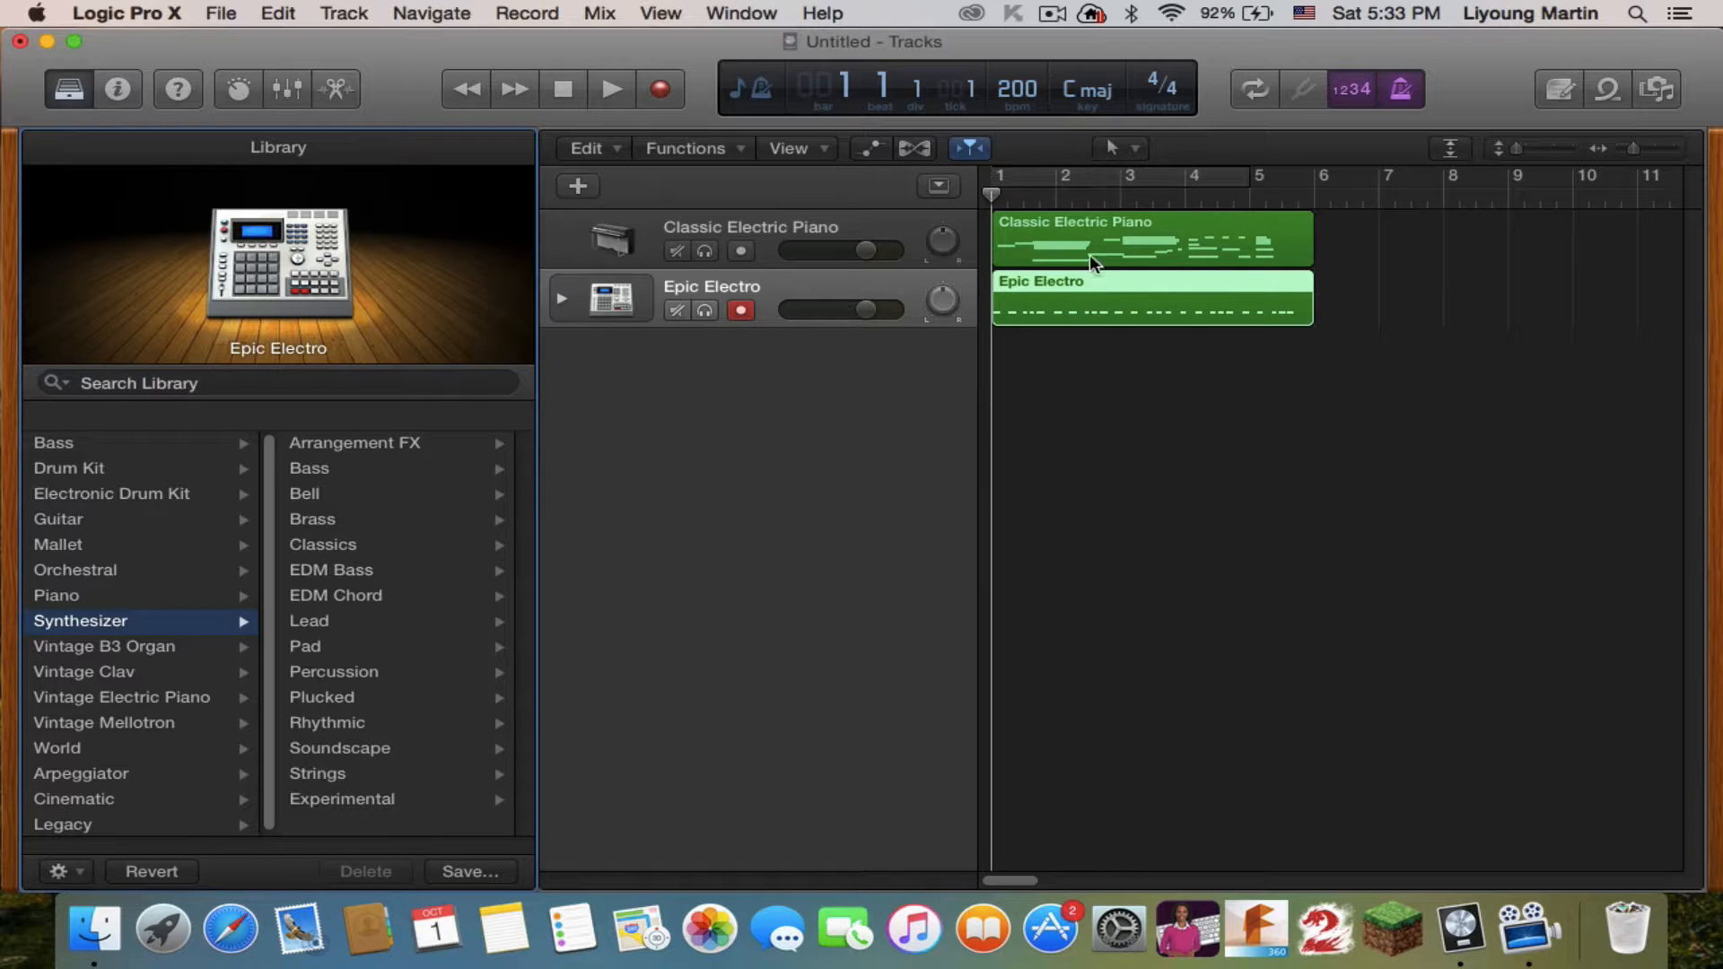
pyautogui.click(607, 87)
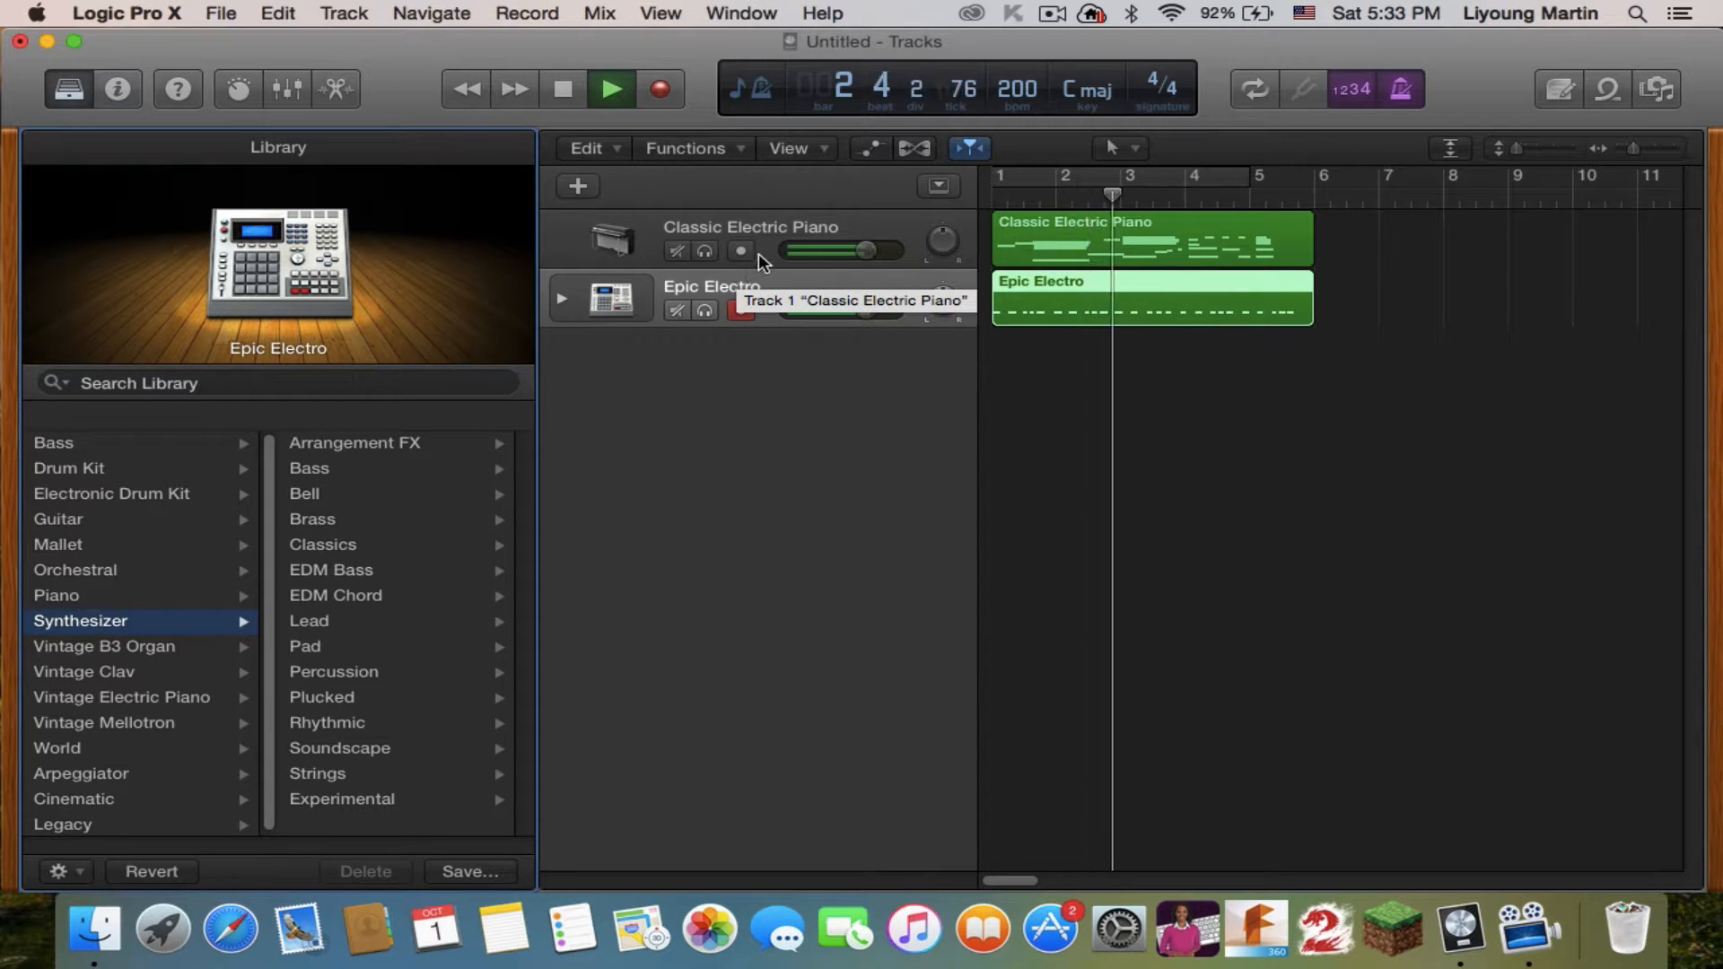
pyautogui.click(564, 90)
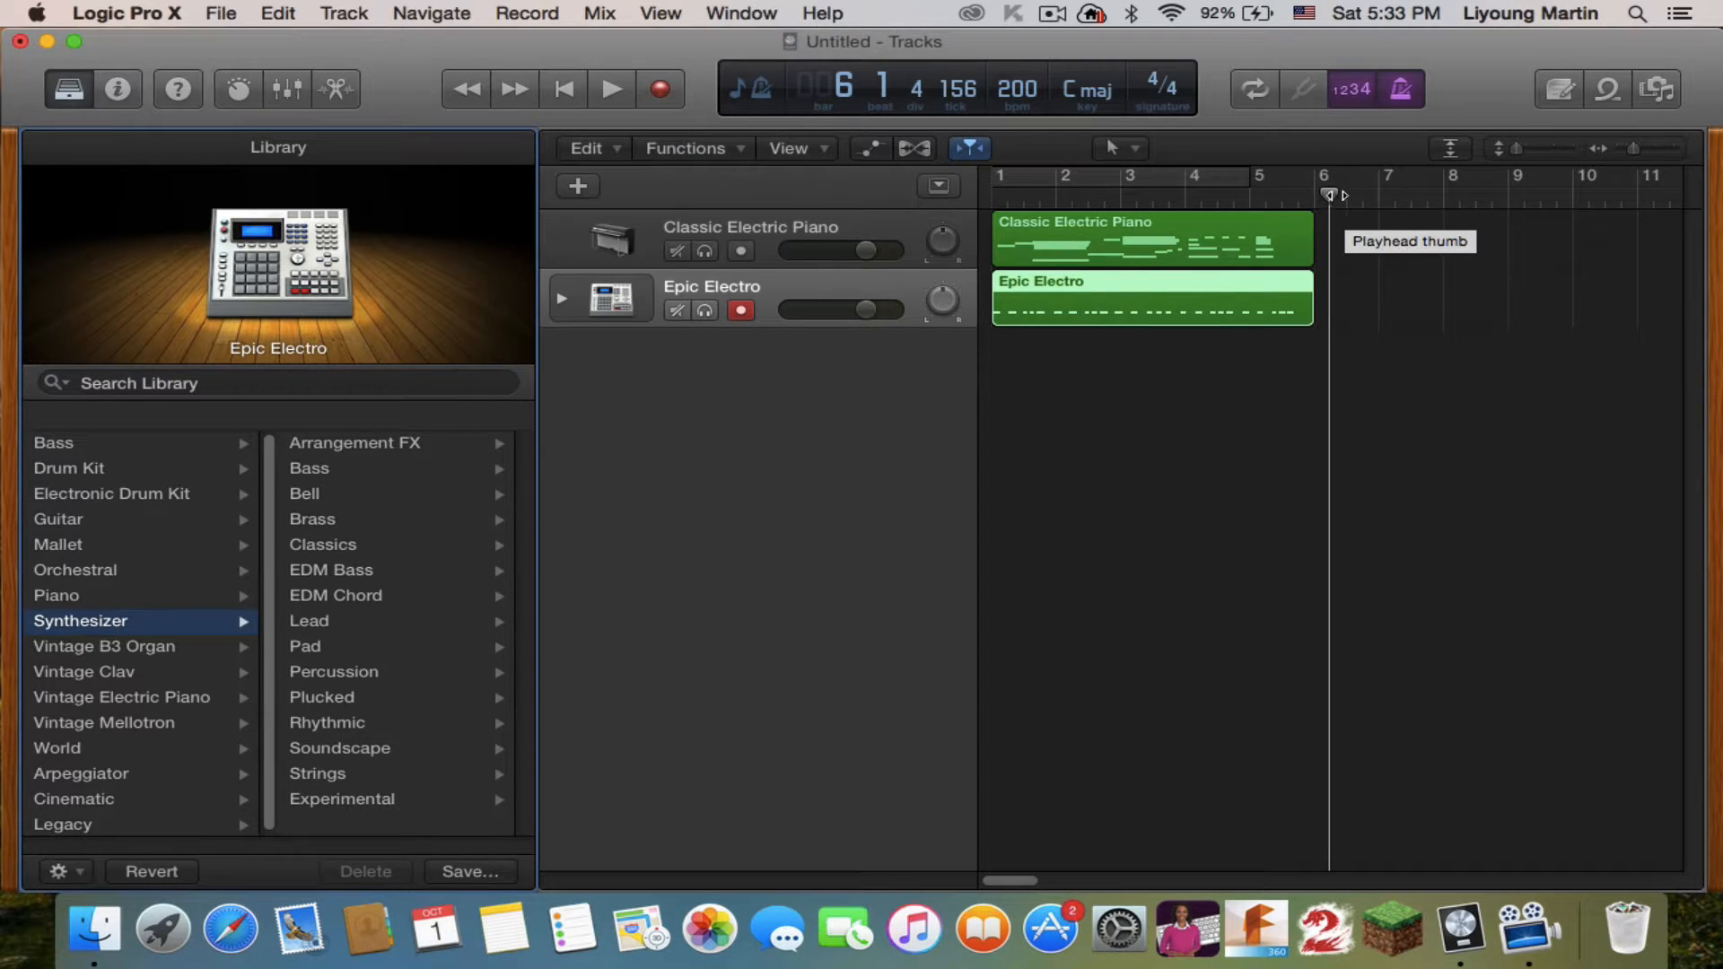
# Move the playhead to bar 6, beat 4 and return it to the start of the project
pyautogui.moveTo(1331, 194); pyautogui.dragTo(1360, 314)
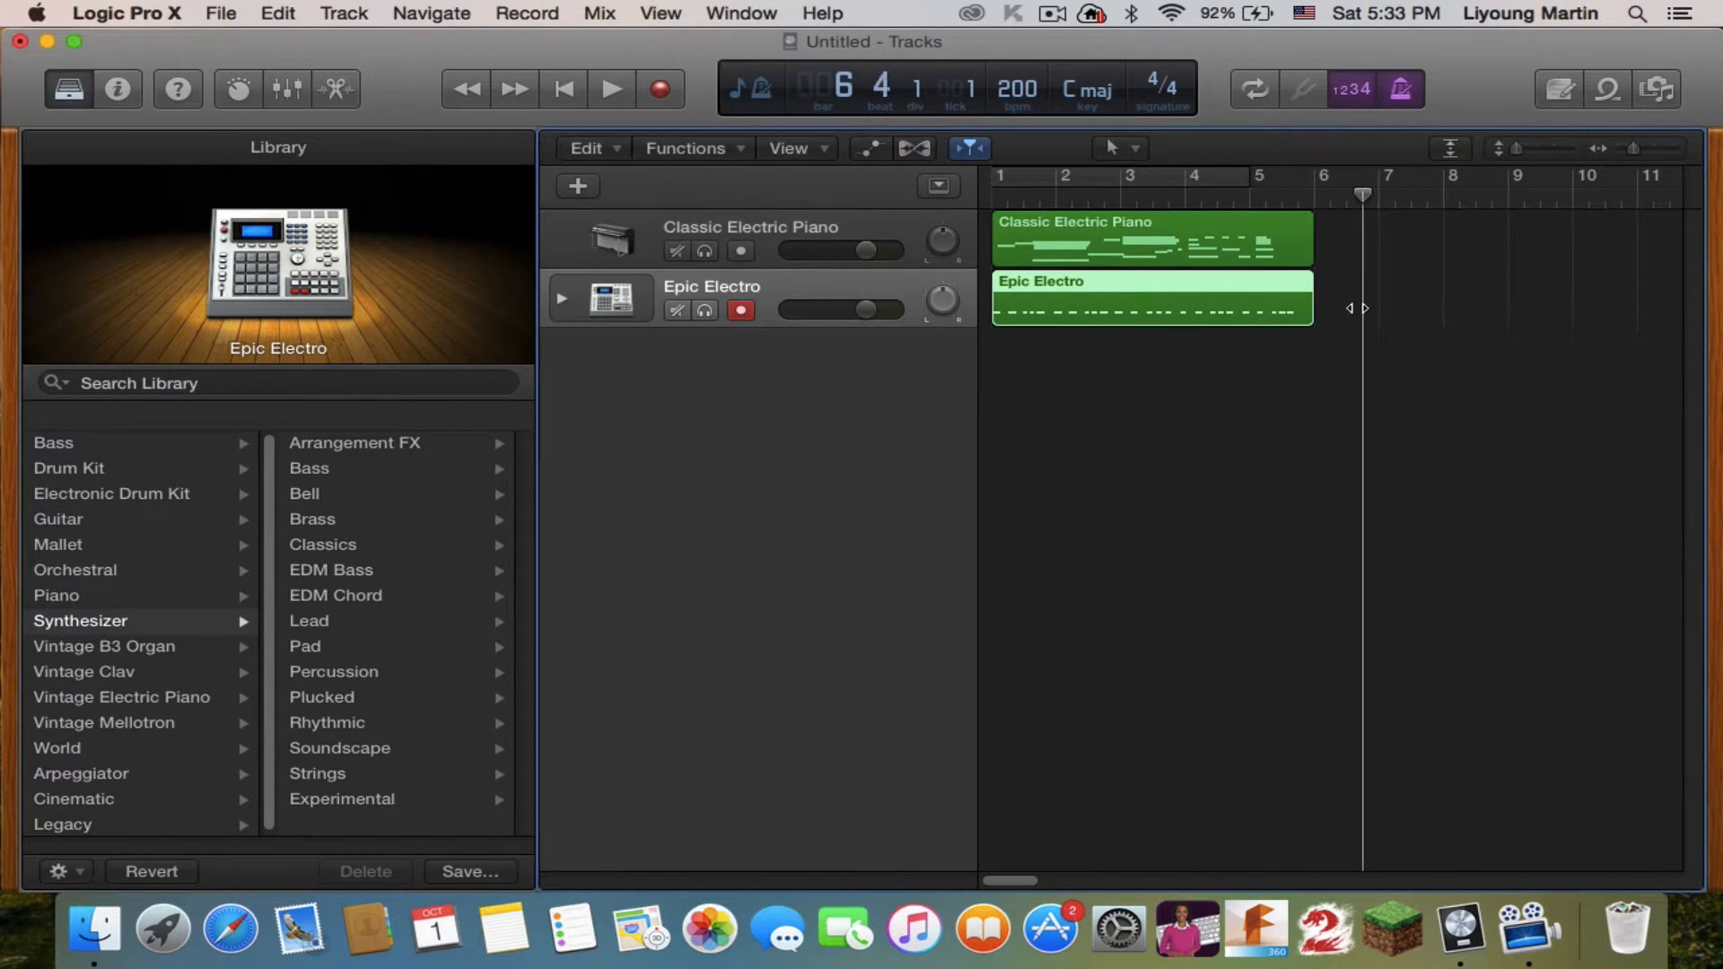
pyautogui.click(566, 89)
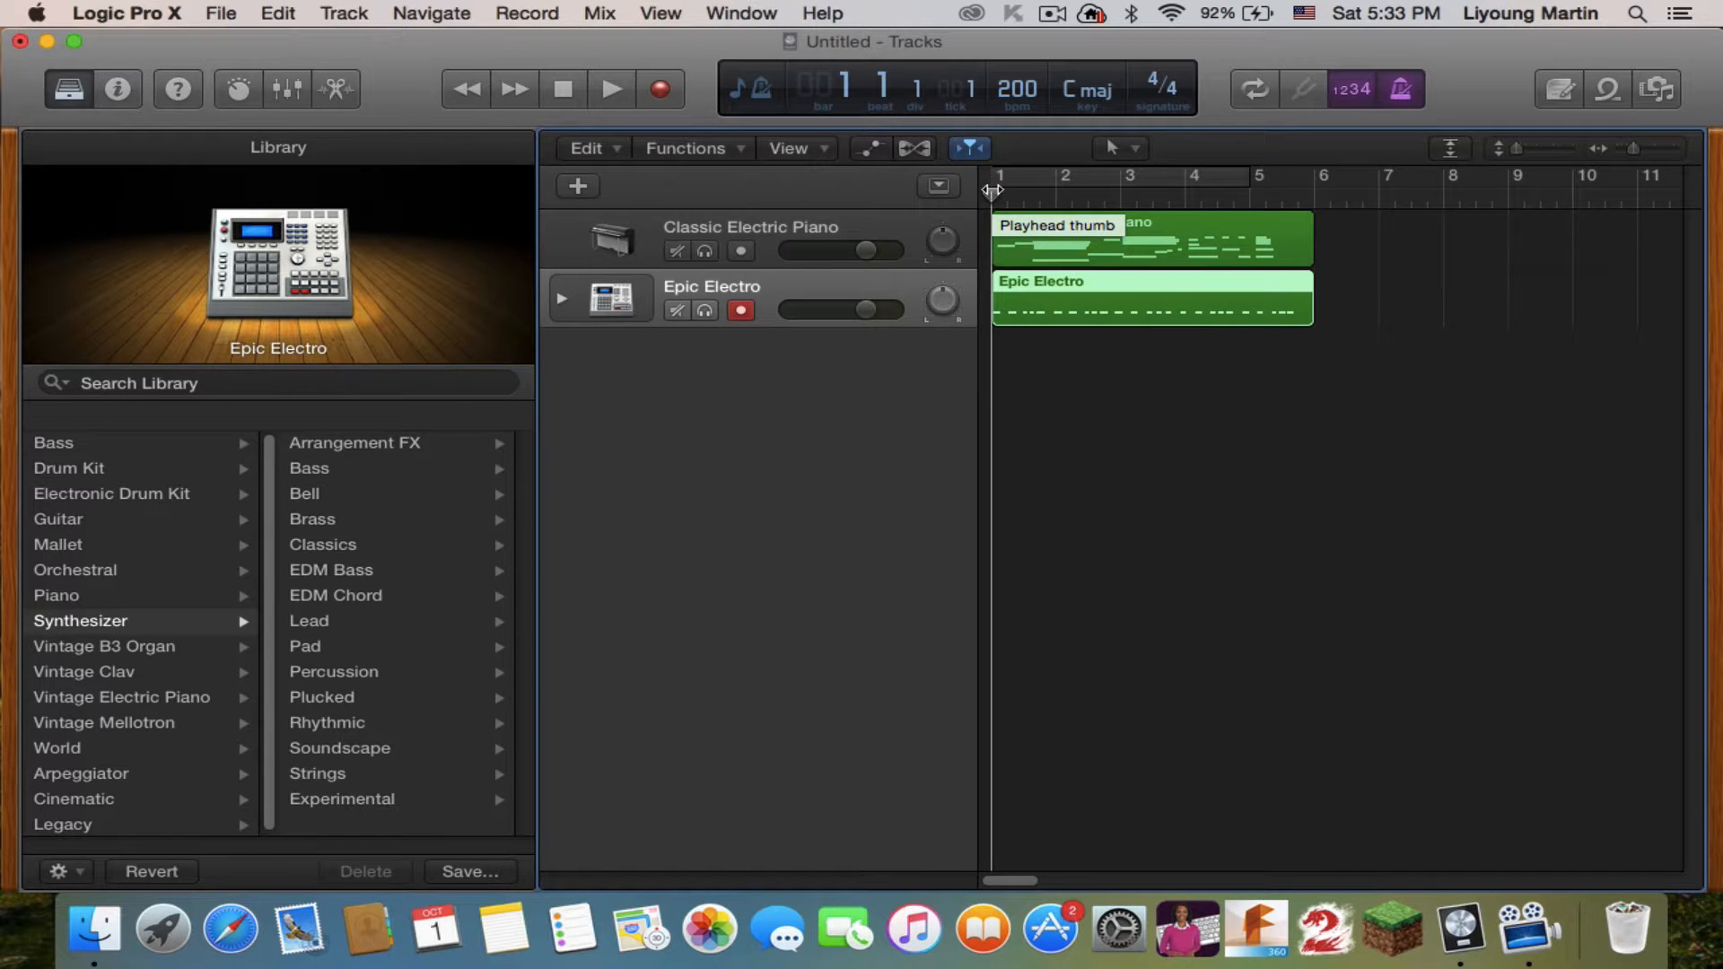
pyautogui.moveTo(994, 191); pyautogui.dragTo(988, 192)
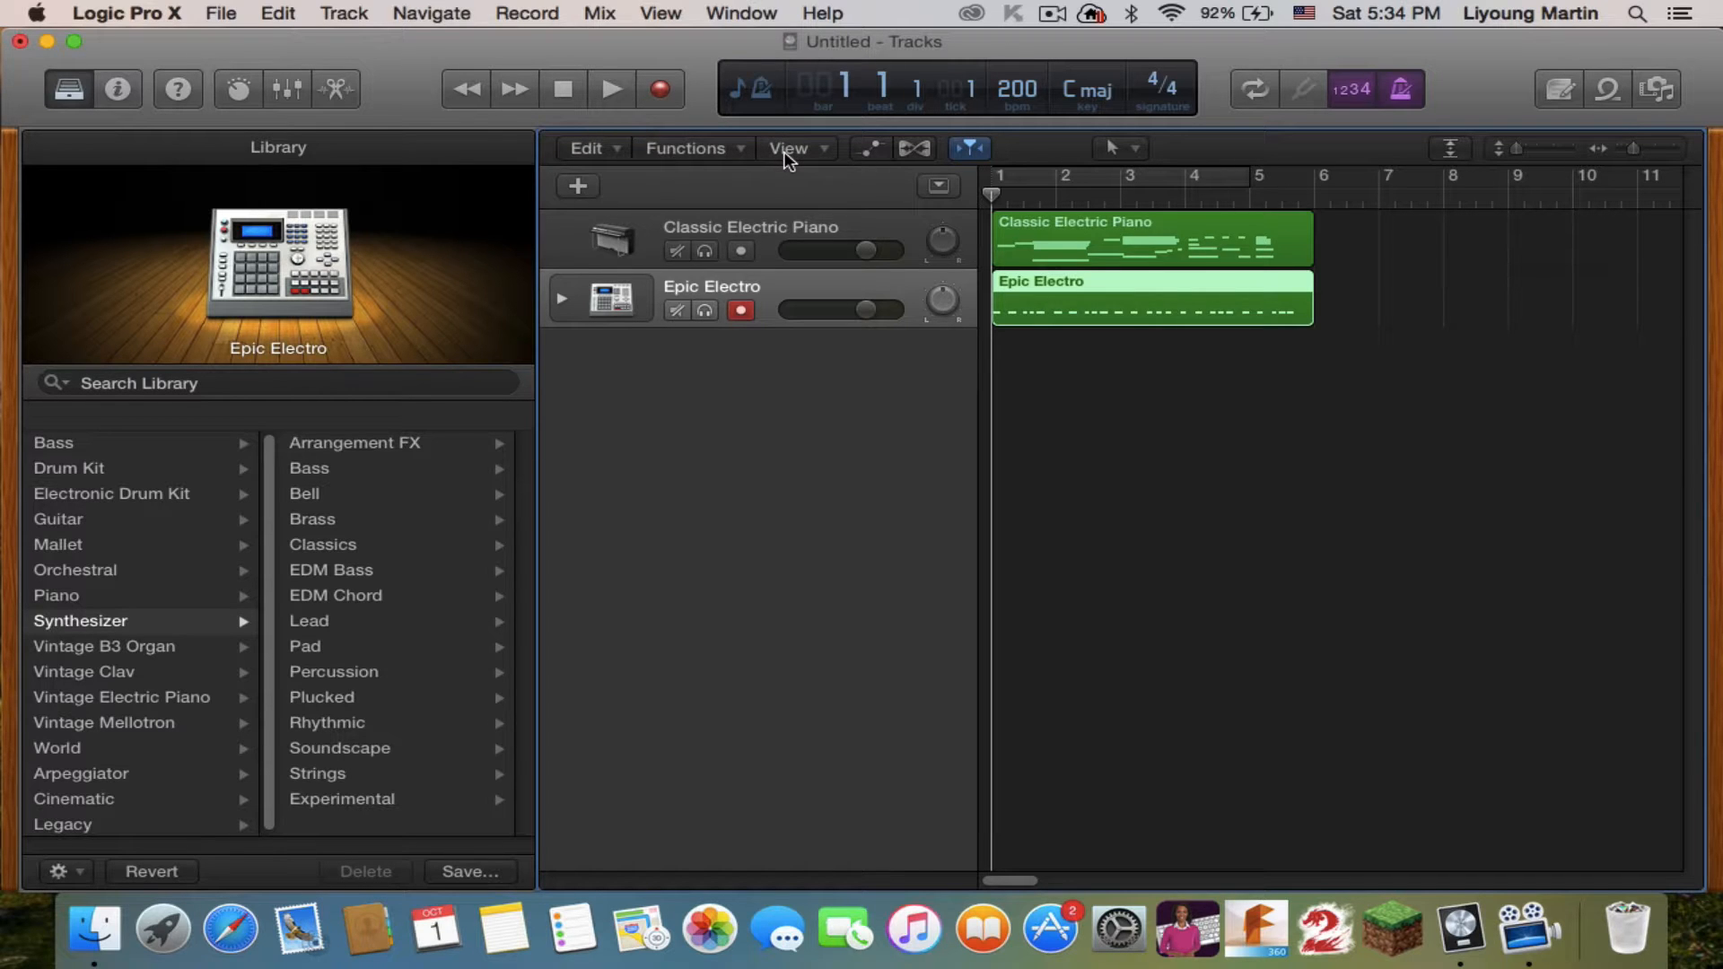
pyautogui.click(1052, 13)
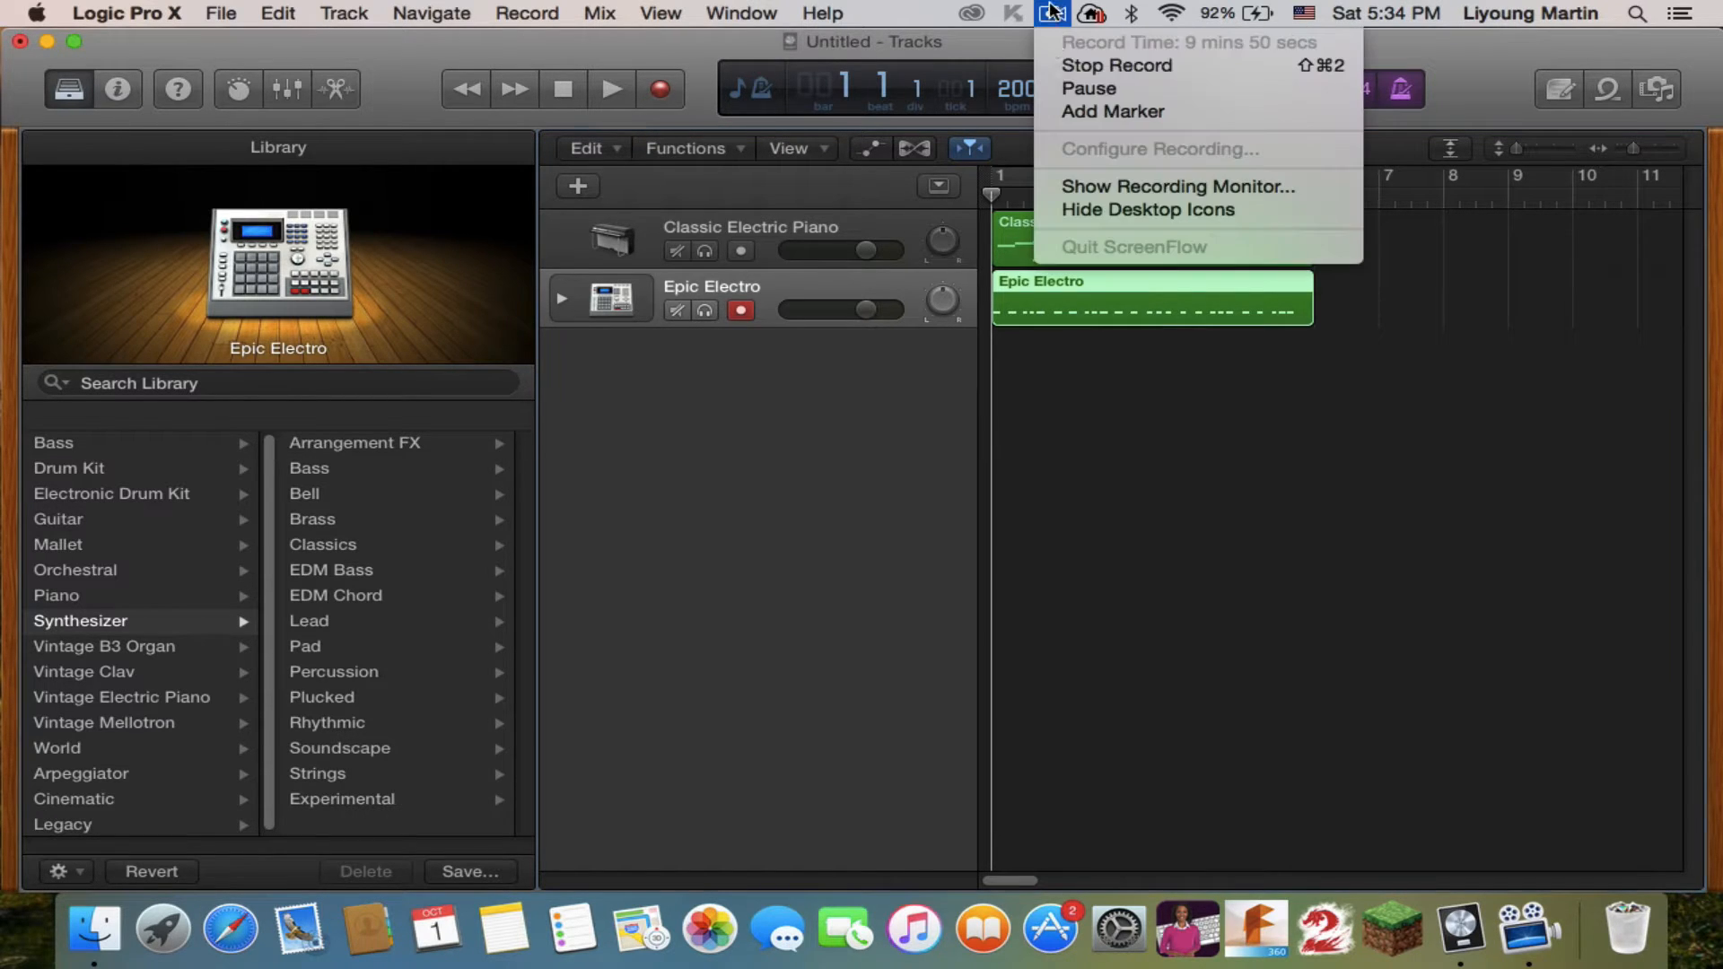
pyautogui.click(1059, 87)
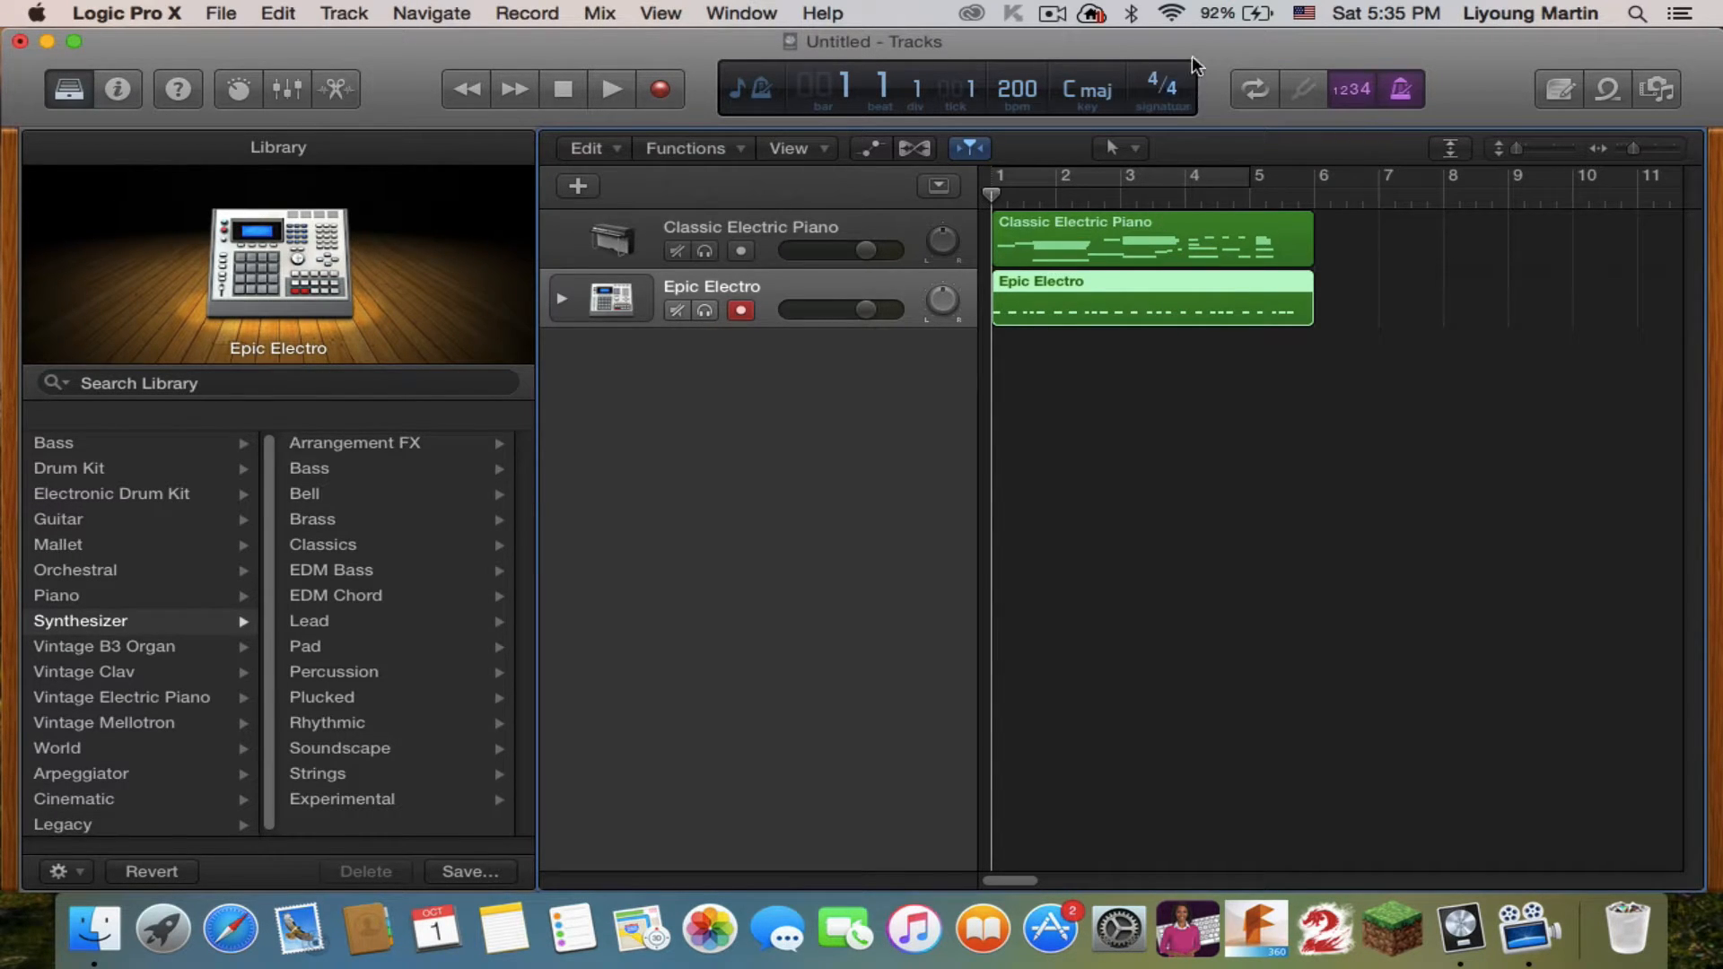
pyautogui.moveTo(1201, 42)
pyautogui.mouseDown()
pyautogui.moveTo(1226, 35)
pyautogui.moveTo(1202, 33)
pyautogui.mouseUp()
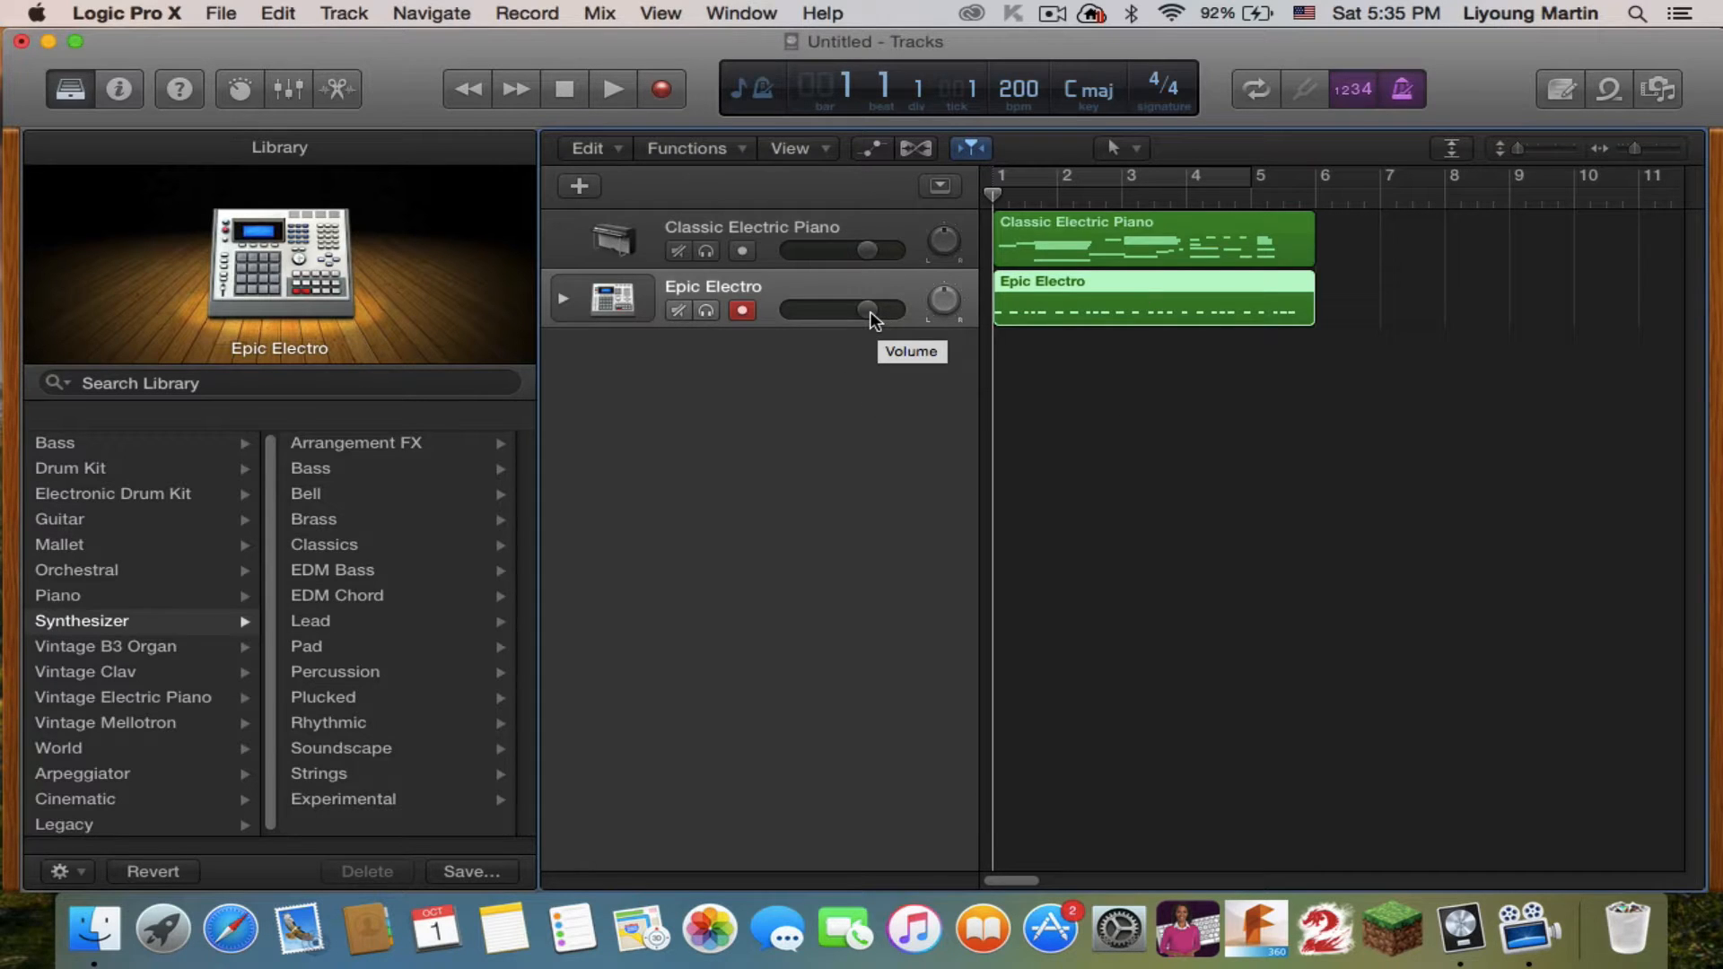
# Lower the Epic Electro track's volume slightly
pyautogui.moveTo(871, 319); pyautogui.dragTo(862, 320)
pyautogui.moveTo(855, 309); pyautogui.dragTo(848, 310)
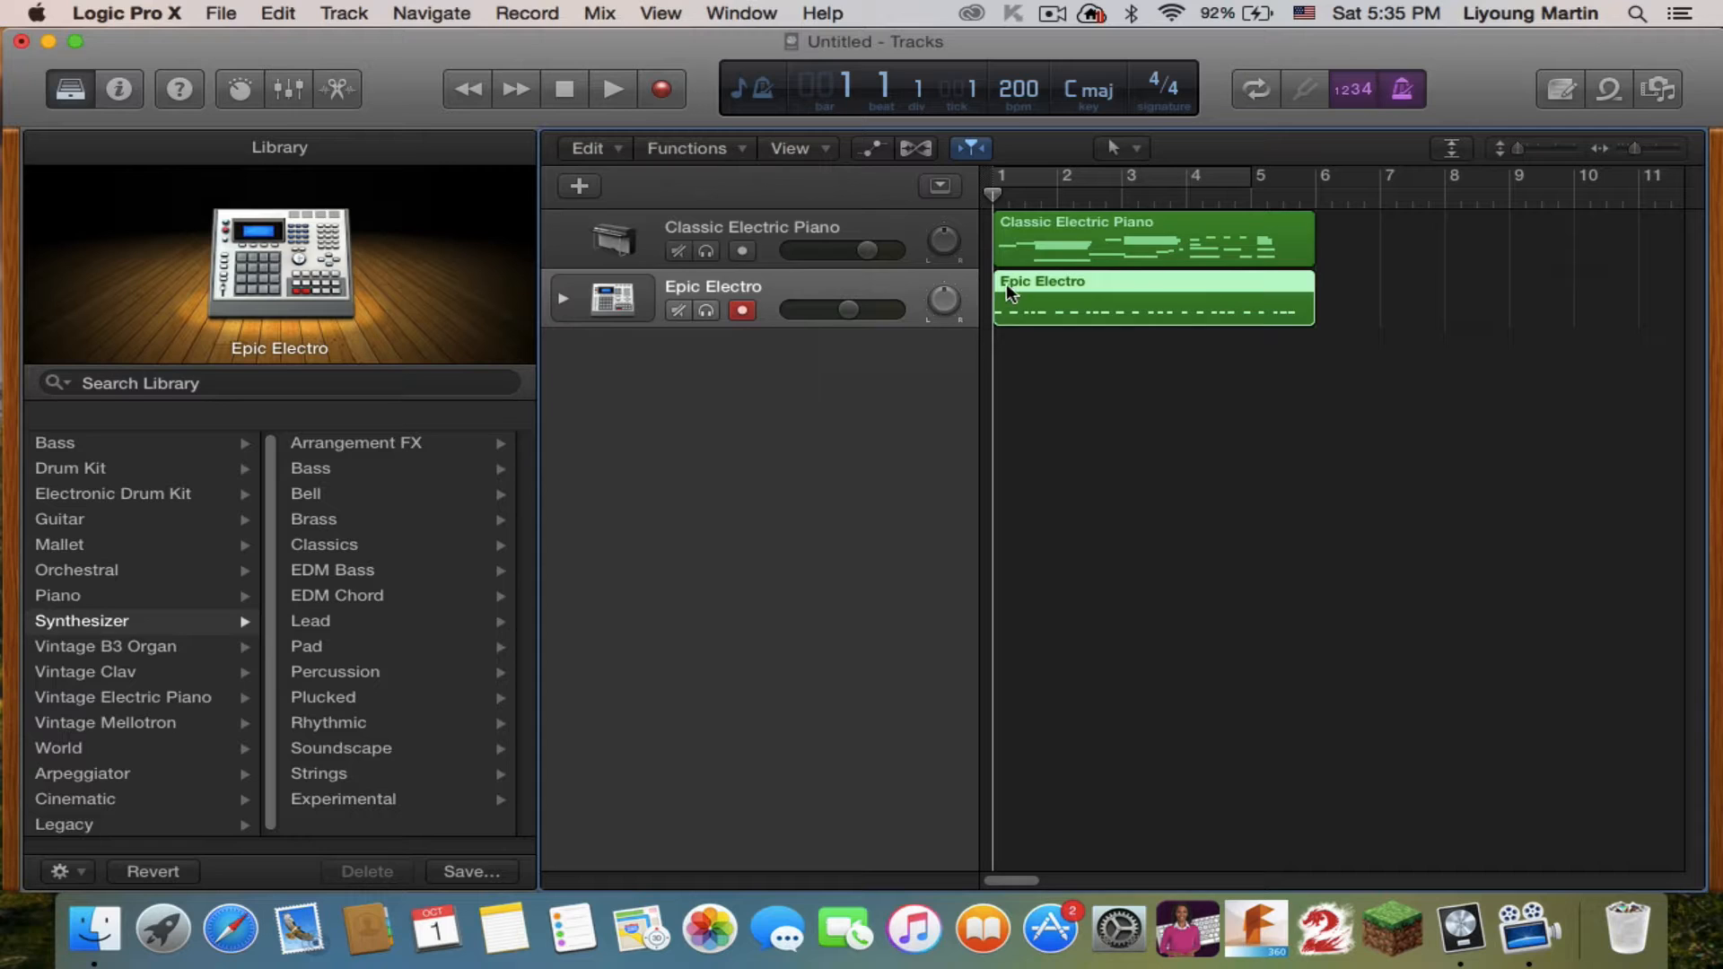
pyautogui.moveTo(849, 313)
pyautogui.mouseDown()
pyautogui.moveTo(893, 314)
pyautogui.moveTo(855, 314)
pyautogui.mouseUp()
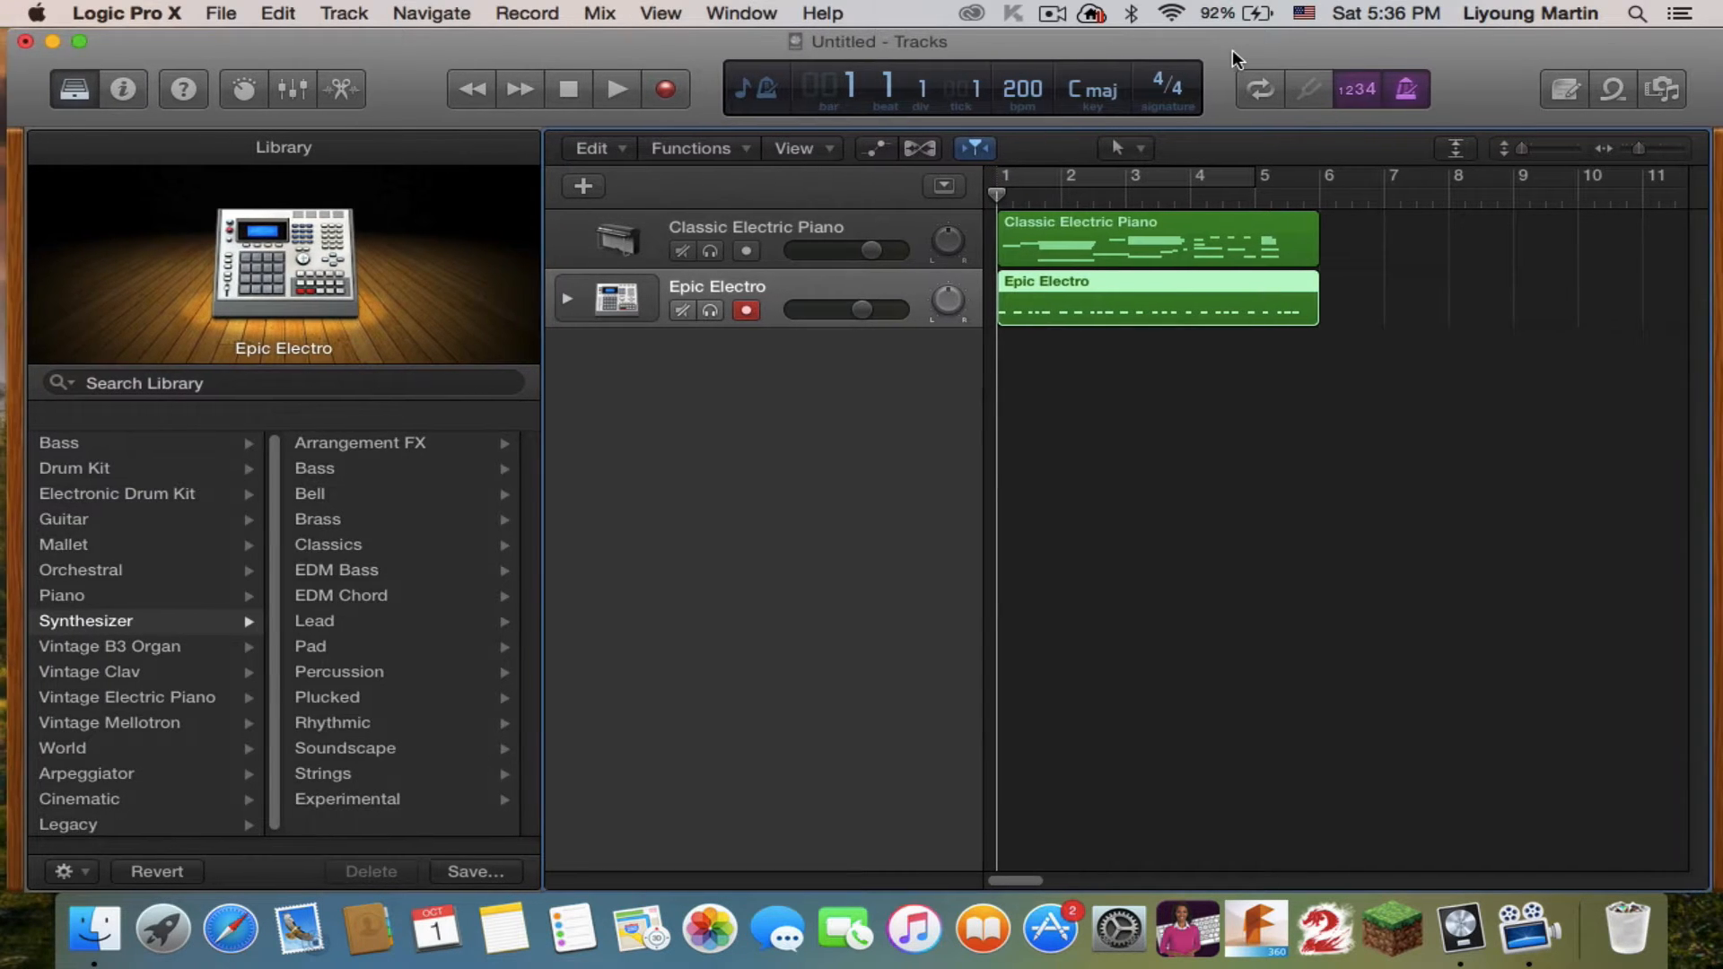
pyautogui.moveTo(1228, 50); pyautogui.dragTo(1225, 50)
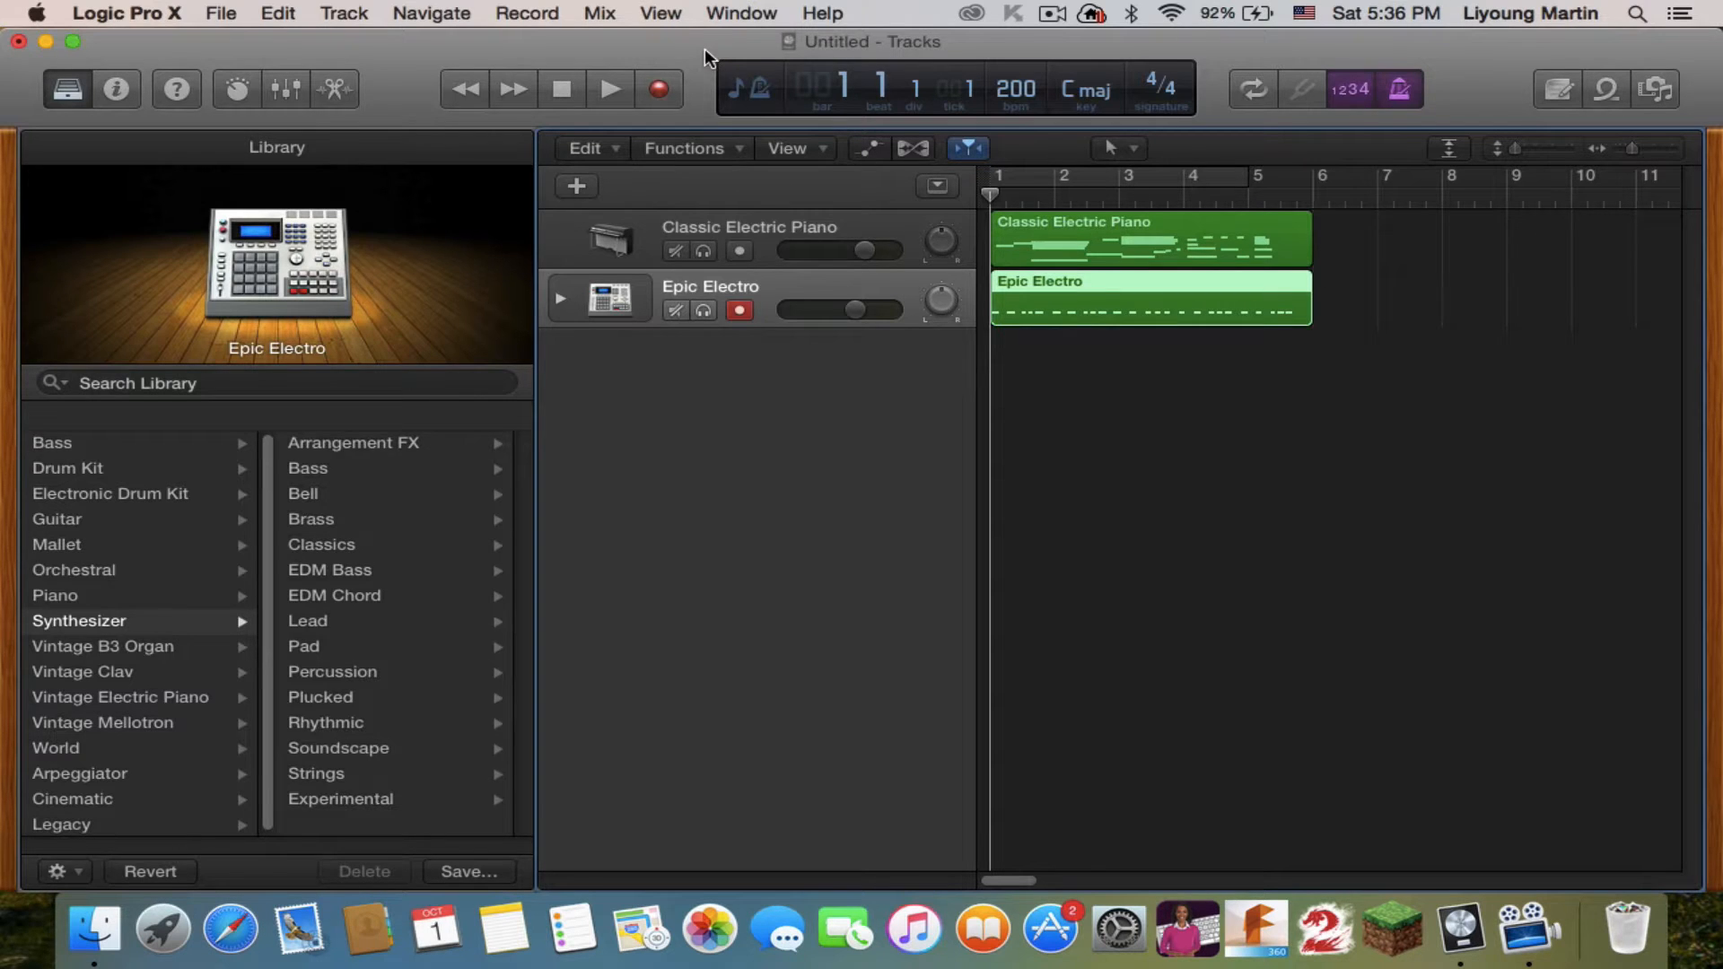
pyautogui.moveTo(704, 47); pyautogui.dragTo(705, 42)
pyautogui.moveTo(924, 38); pyautogui.dragTo(934, 41)
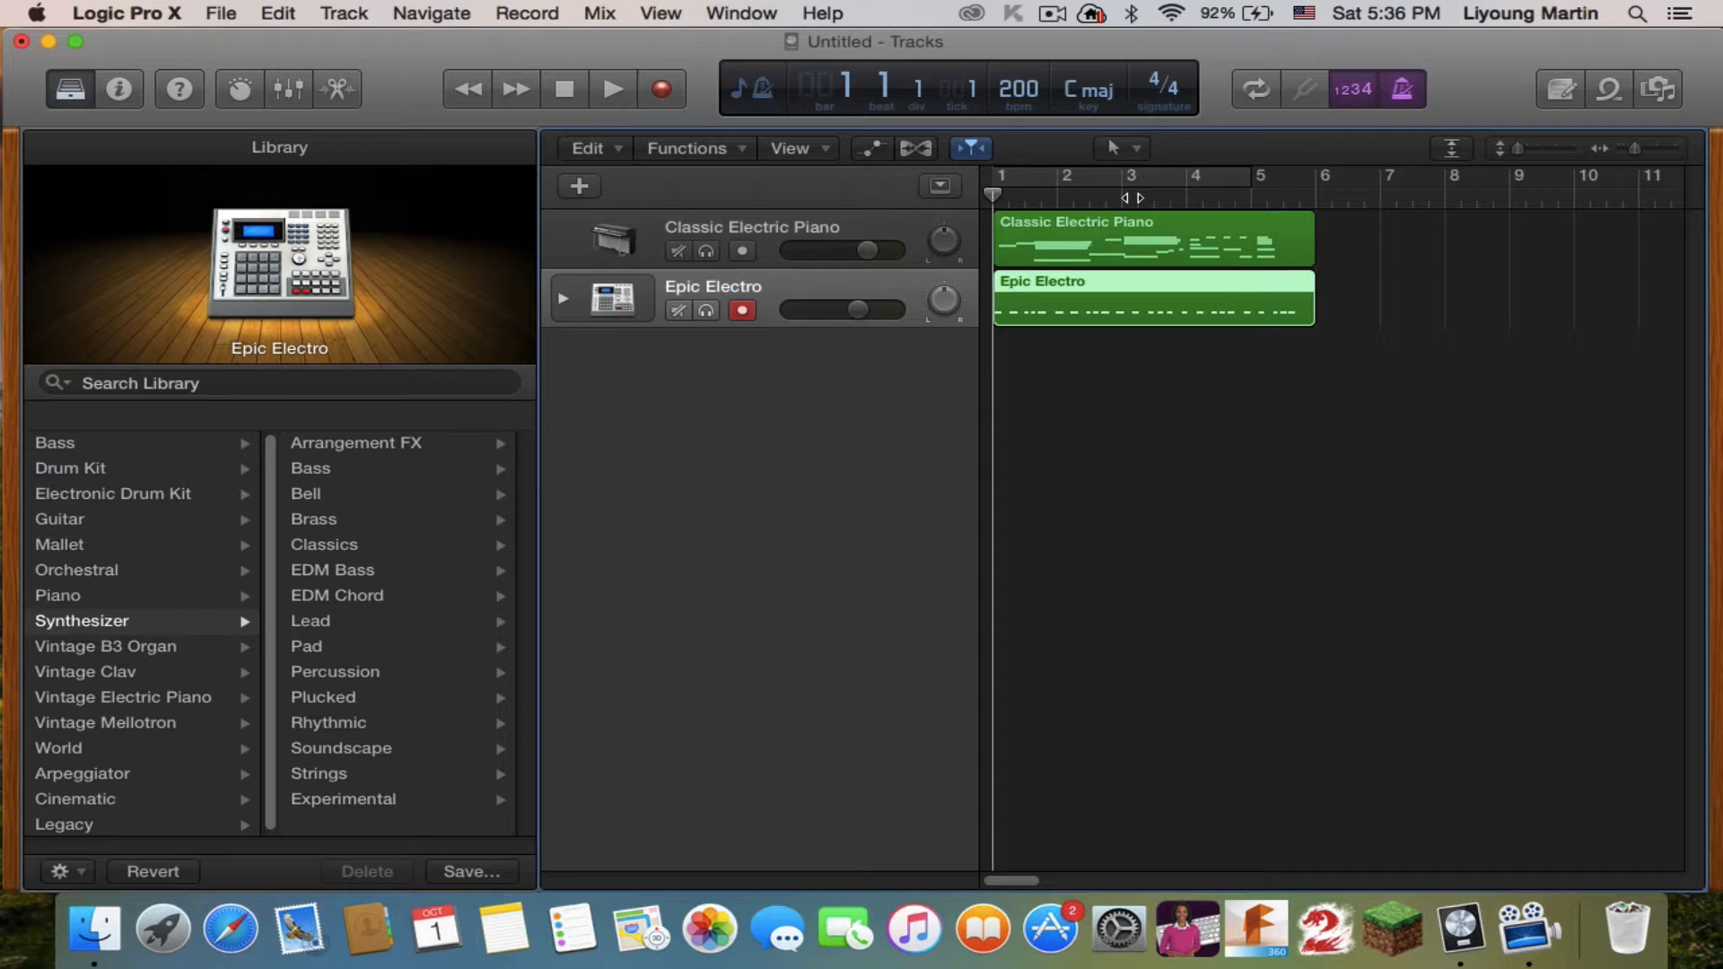
# Split the Epic Electro region at bar 3, choosing Split for the notes that cross the split point
pyautogui.moveTo(1010, 198); pyautogui.dragTo(1122, 220)
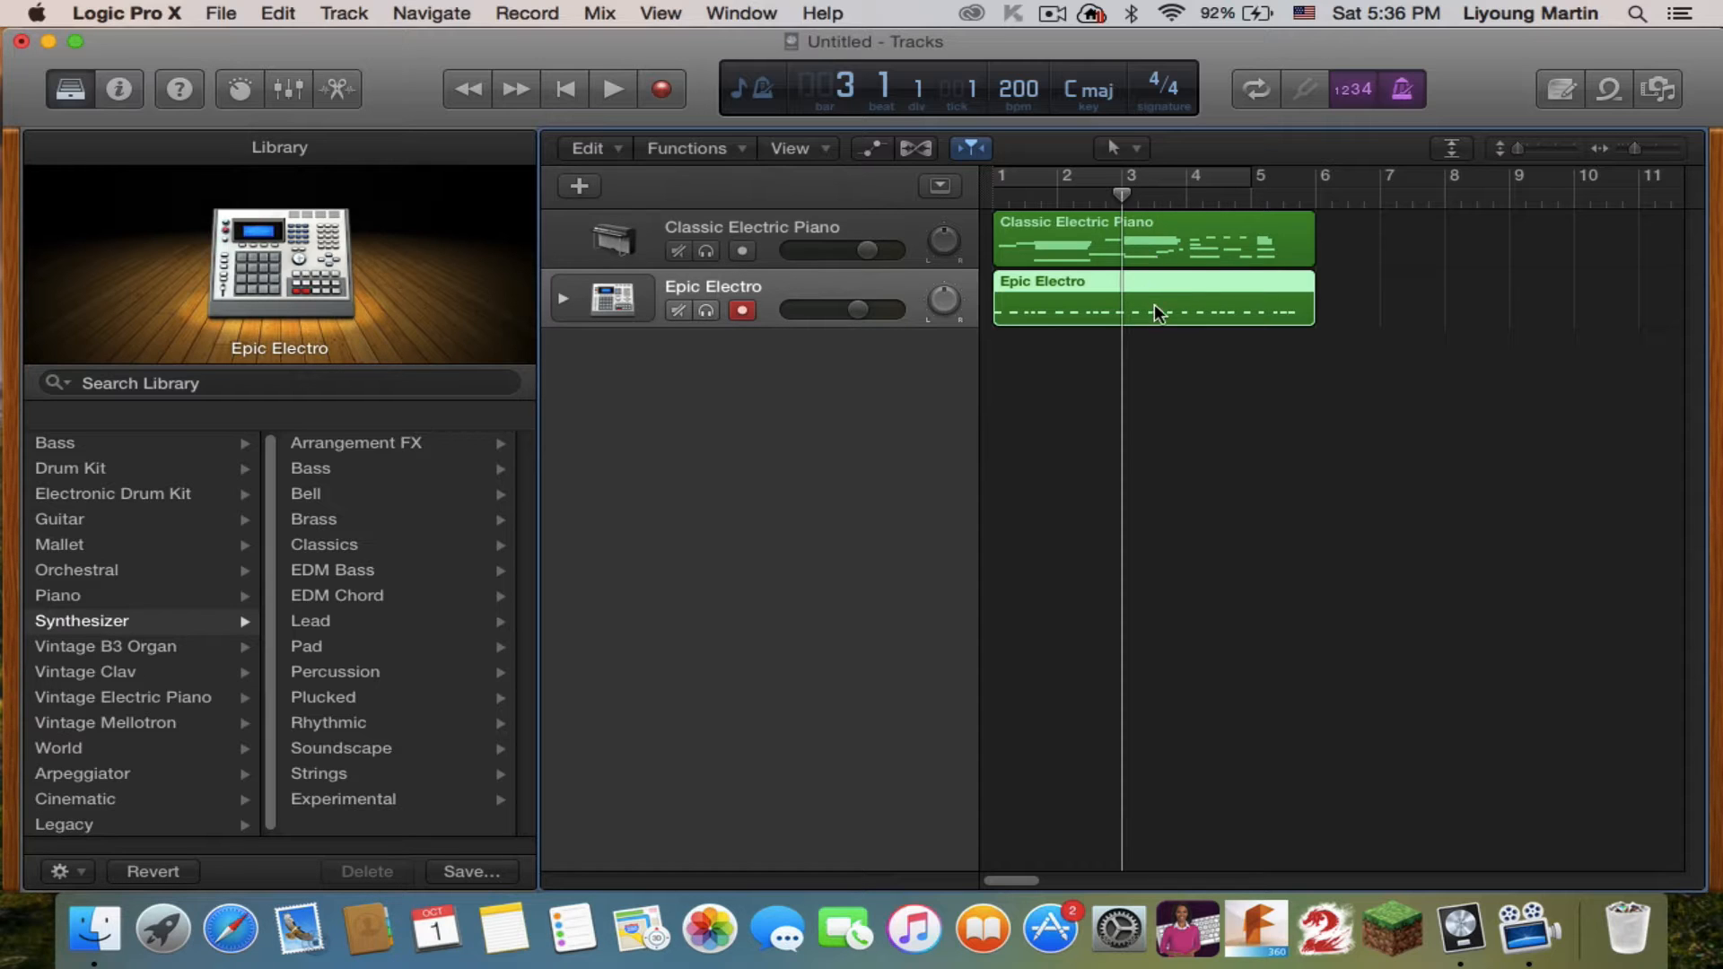
pyautogui.moveTo(1123, 193)
pyautogui.mouseDown()
pyautogui.moveTo(1170, 194)
pyautogui.moveTo(1041, 196)
pyautogui.moveTo(1171, 199)
pyautogui.moveTo(1122, 203)
pyautogui.mouseUp()
pyautogui.click(1192, 343)
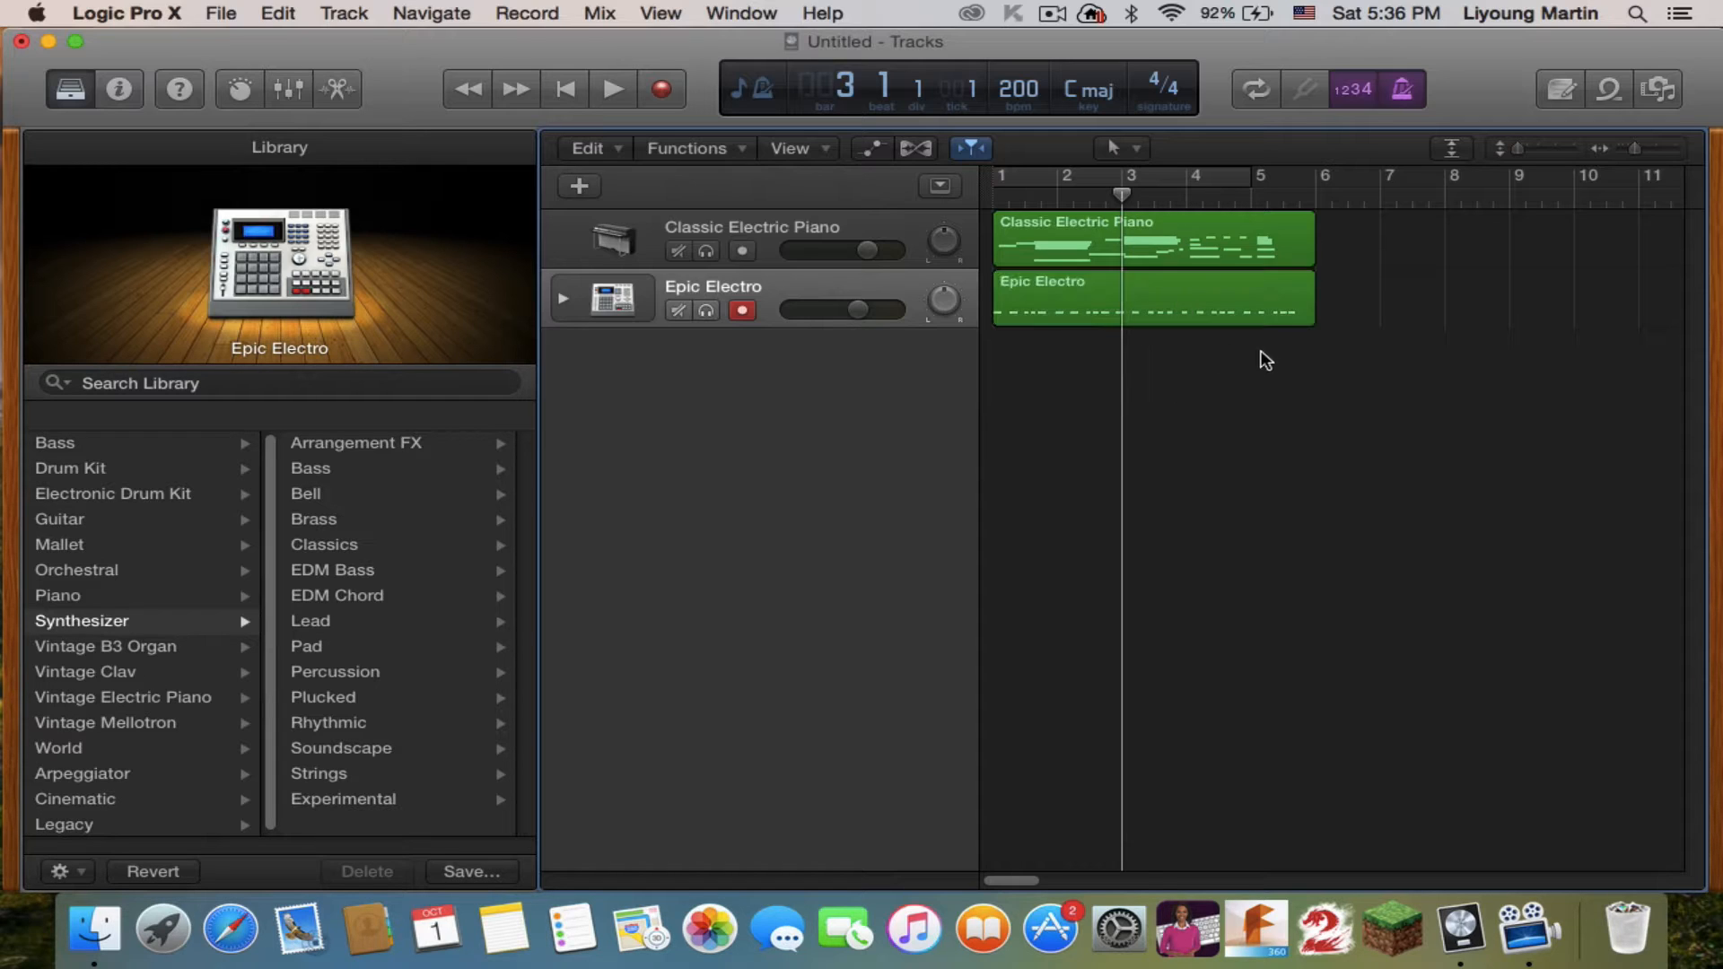
pyautogui.click(1156, 288)
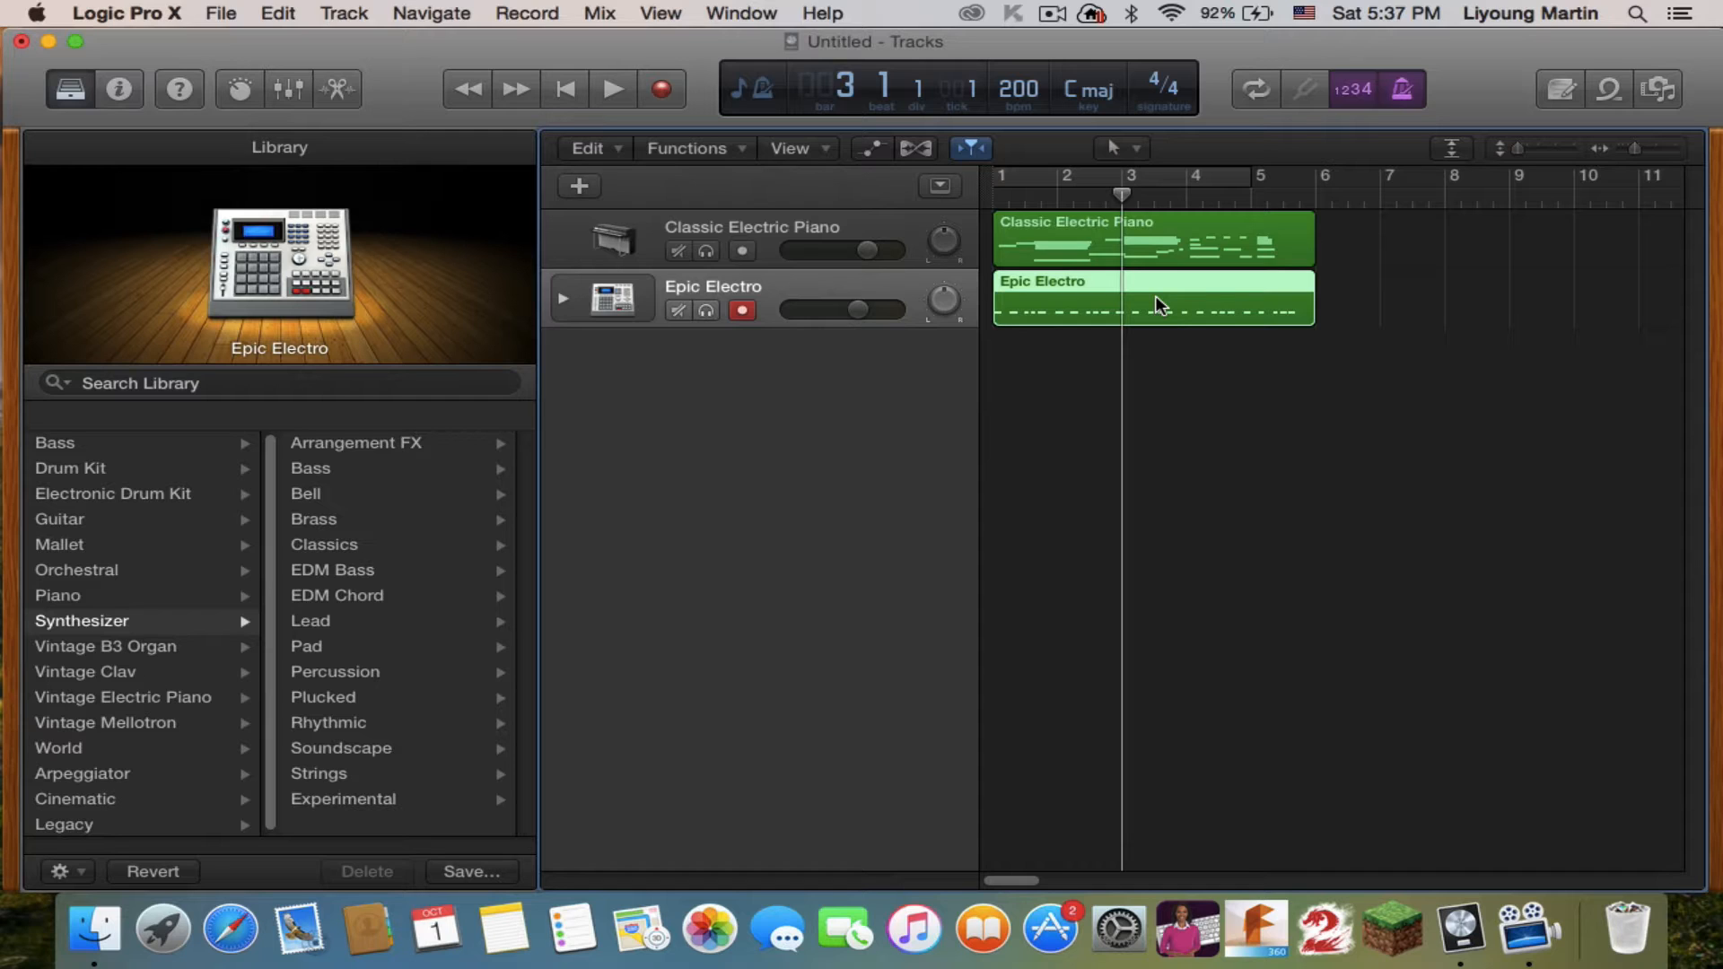
pyautogui.press('super+t')
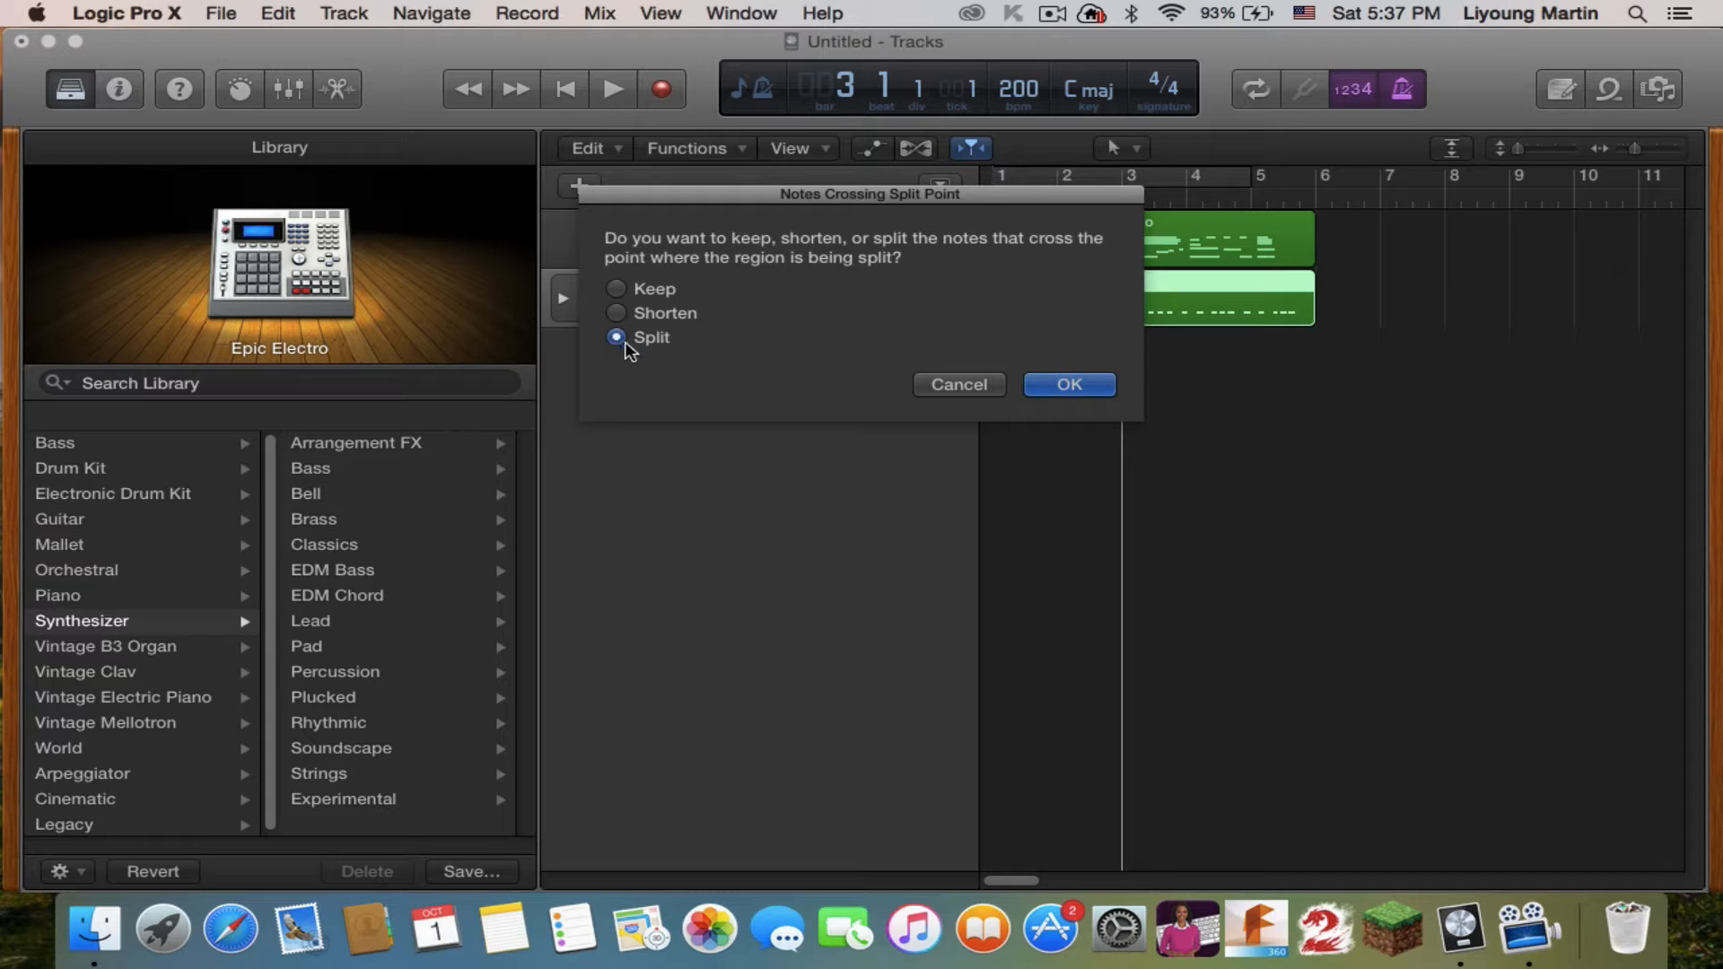
pyautogui.click(1074, 390)
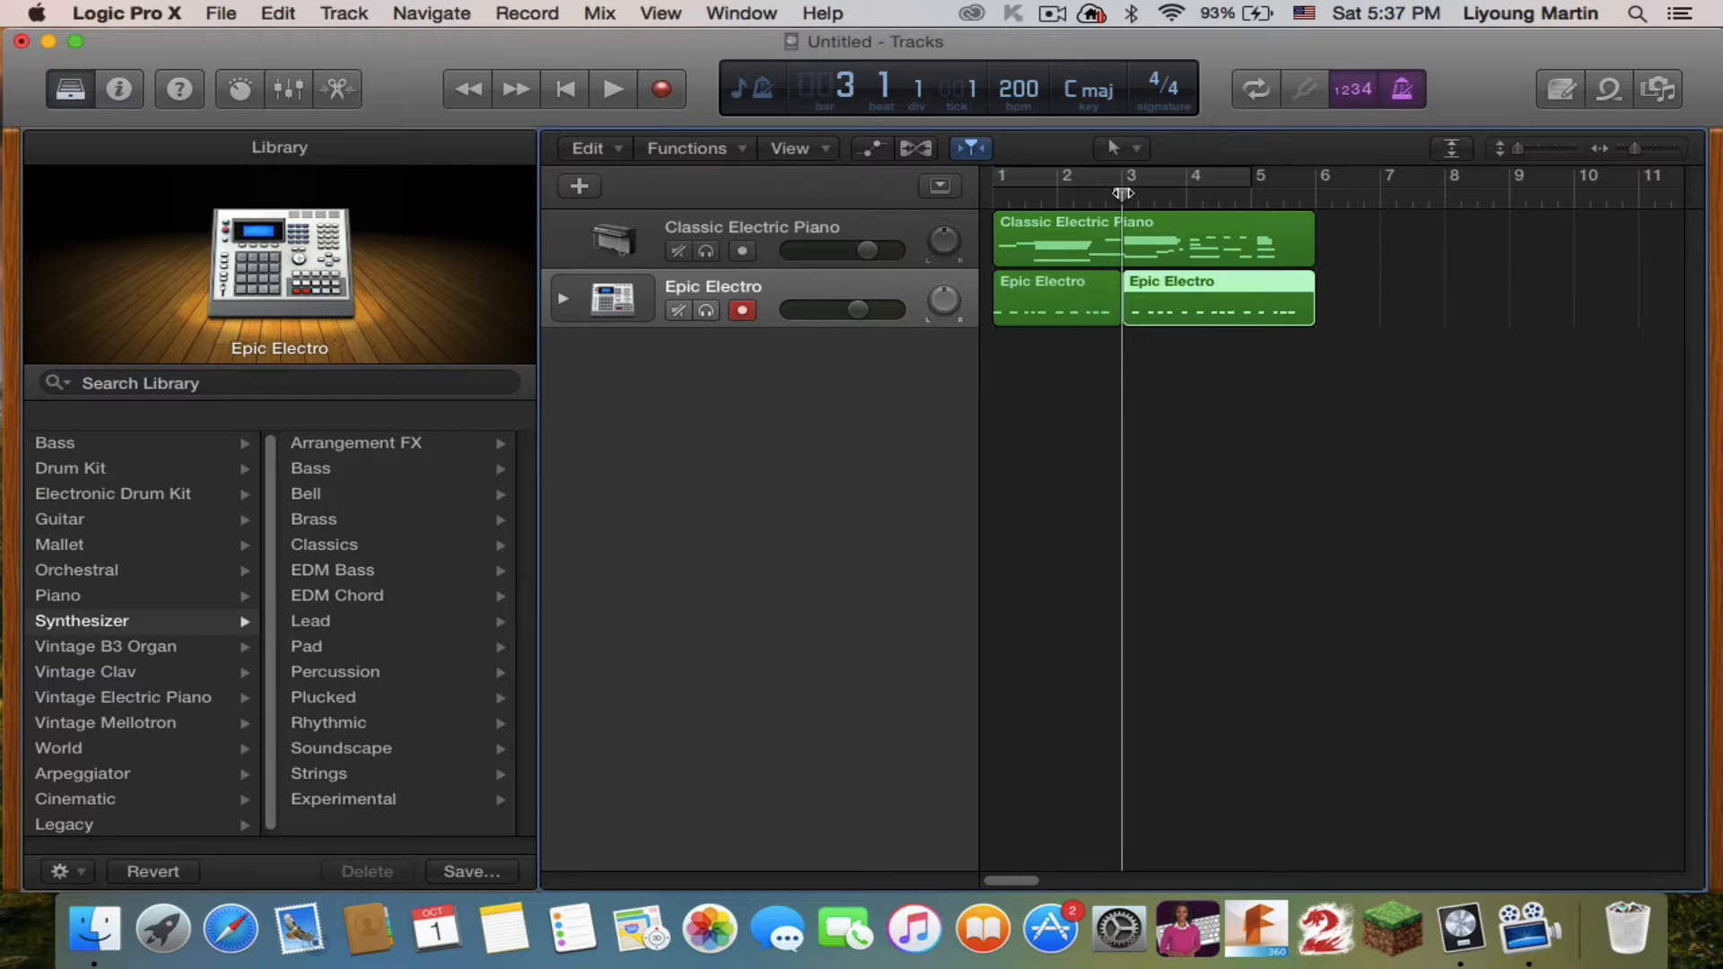
# Split the second Epic Electro region at bar 4, also splitting the notes that cross the split point
pyautogui.moveTo(1123, 194); pyautogui.dragTo(1184, 203)
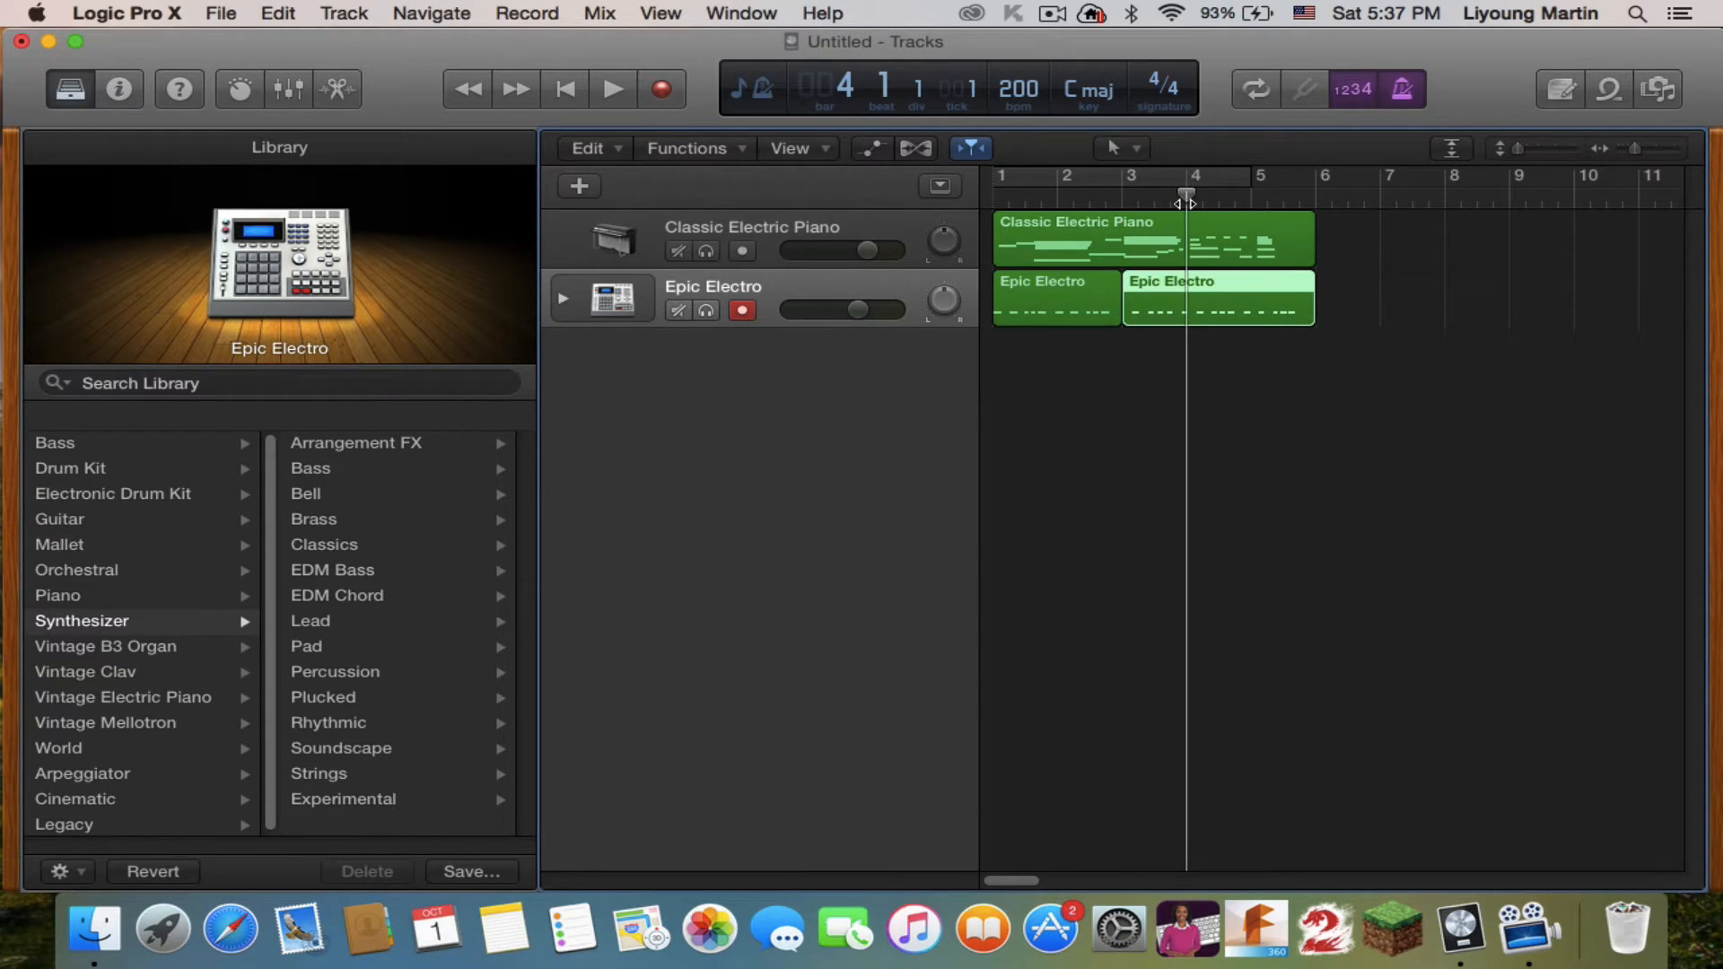
pyautogui.click(1170, 325)
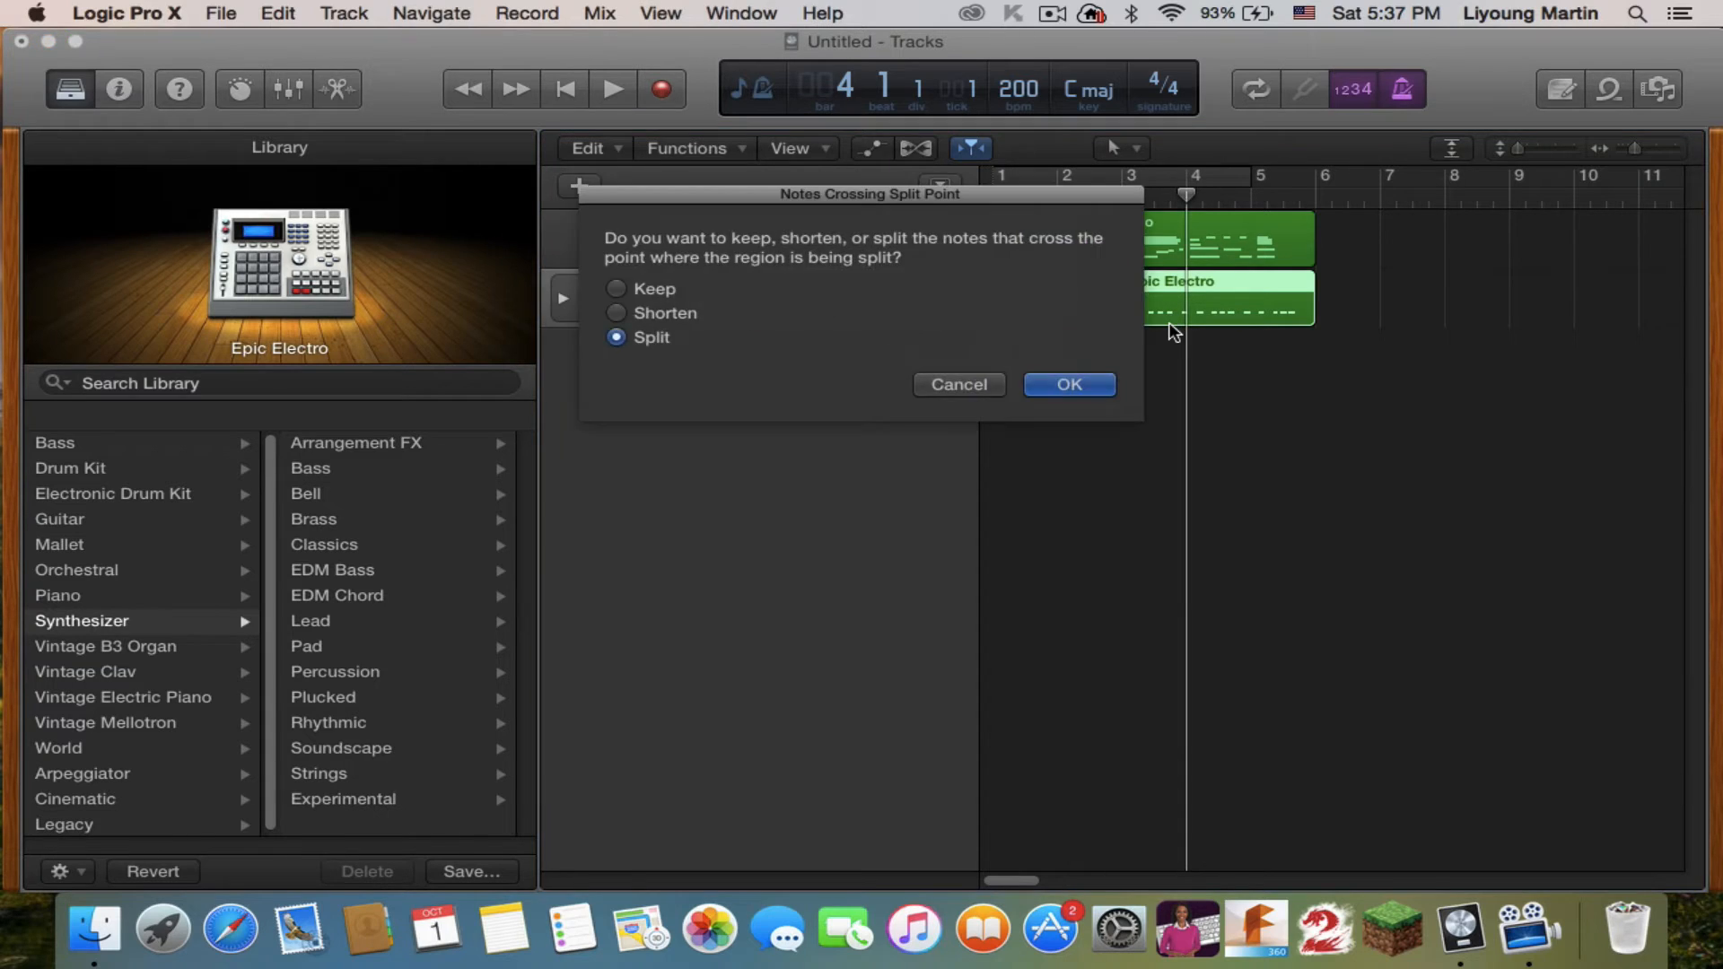
pyautogui.click(1078, 386)
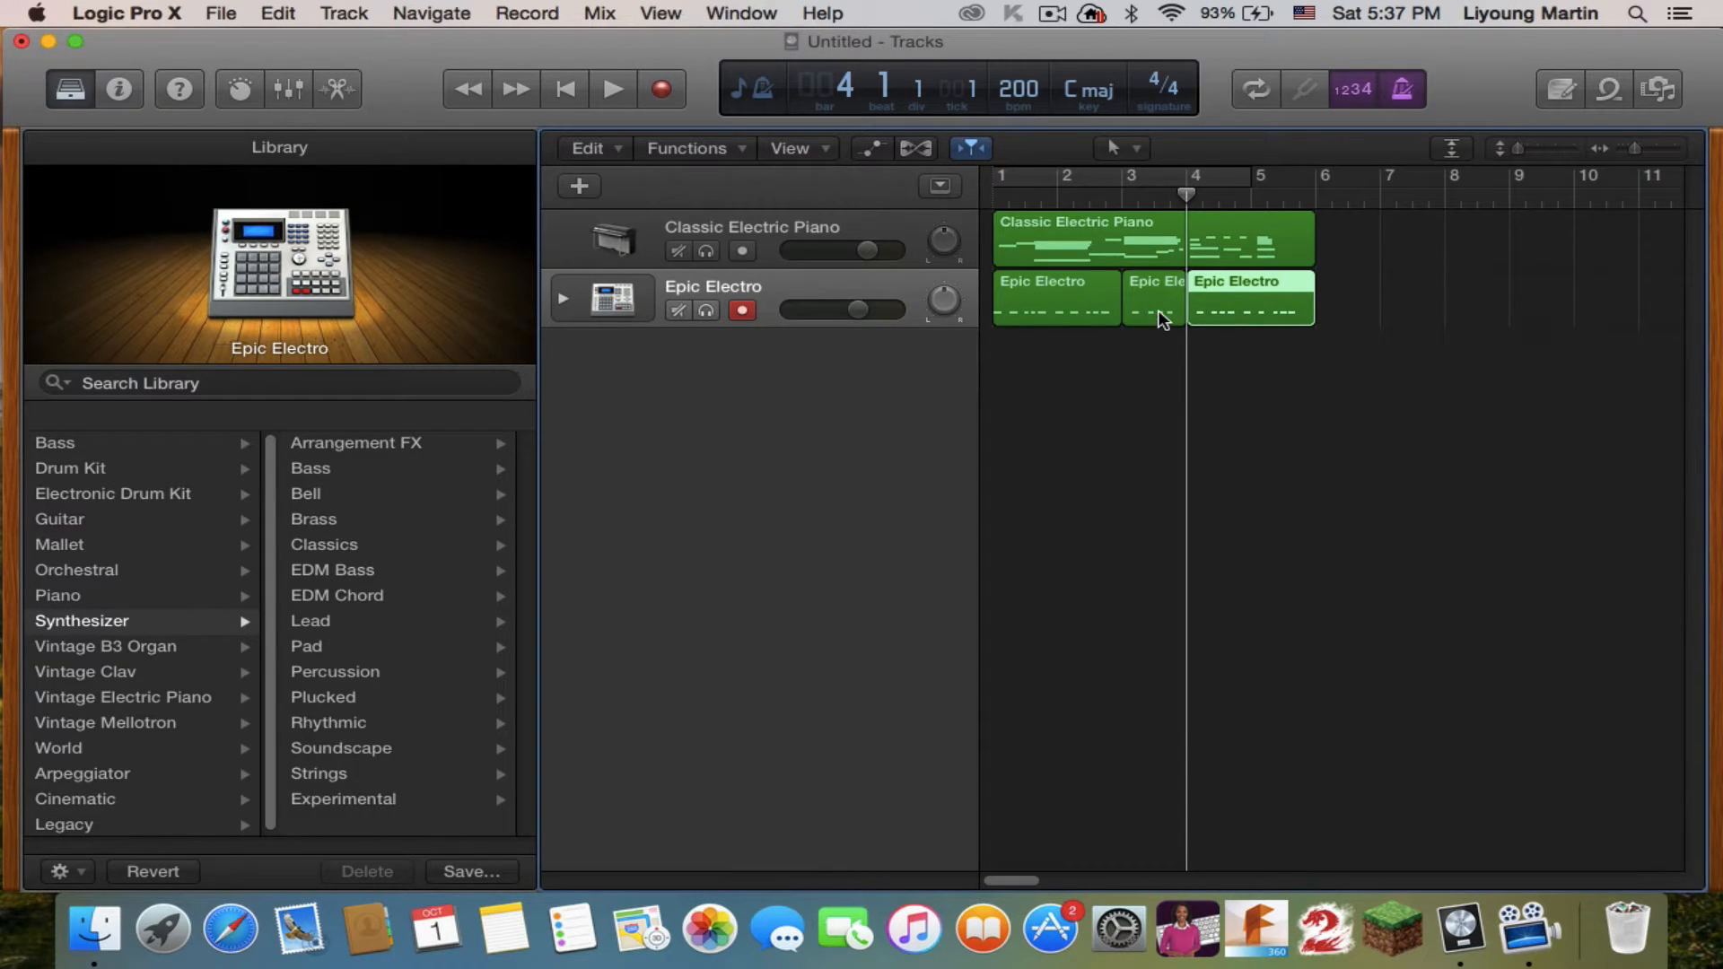
# Delete the Epic Electro region between bars 3 and 4 and return the playhead to the project start
pyautogui.moveTo(1153, 312)
pyautogui.mouseDown()
pyautogui.moveTo(1178, 314)
pyautogui.moveTo(1122, 319)
pyautogui.moveTo(1207, 313)
pyautogui.moveTo(1159, 312)
pyautogui.mouseUp()
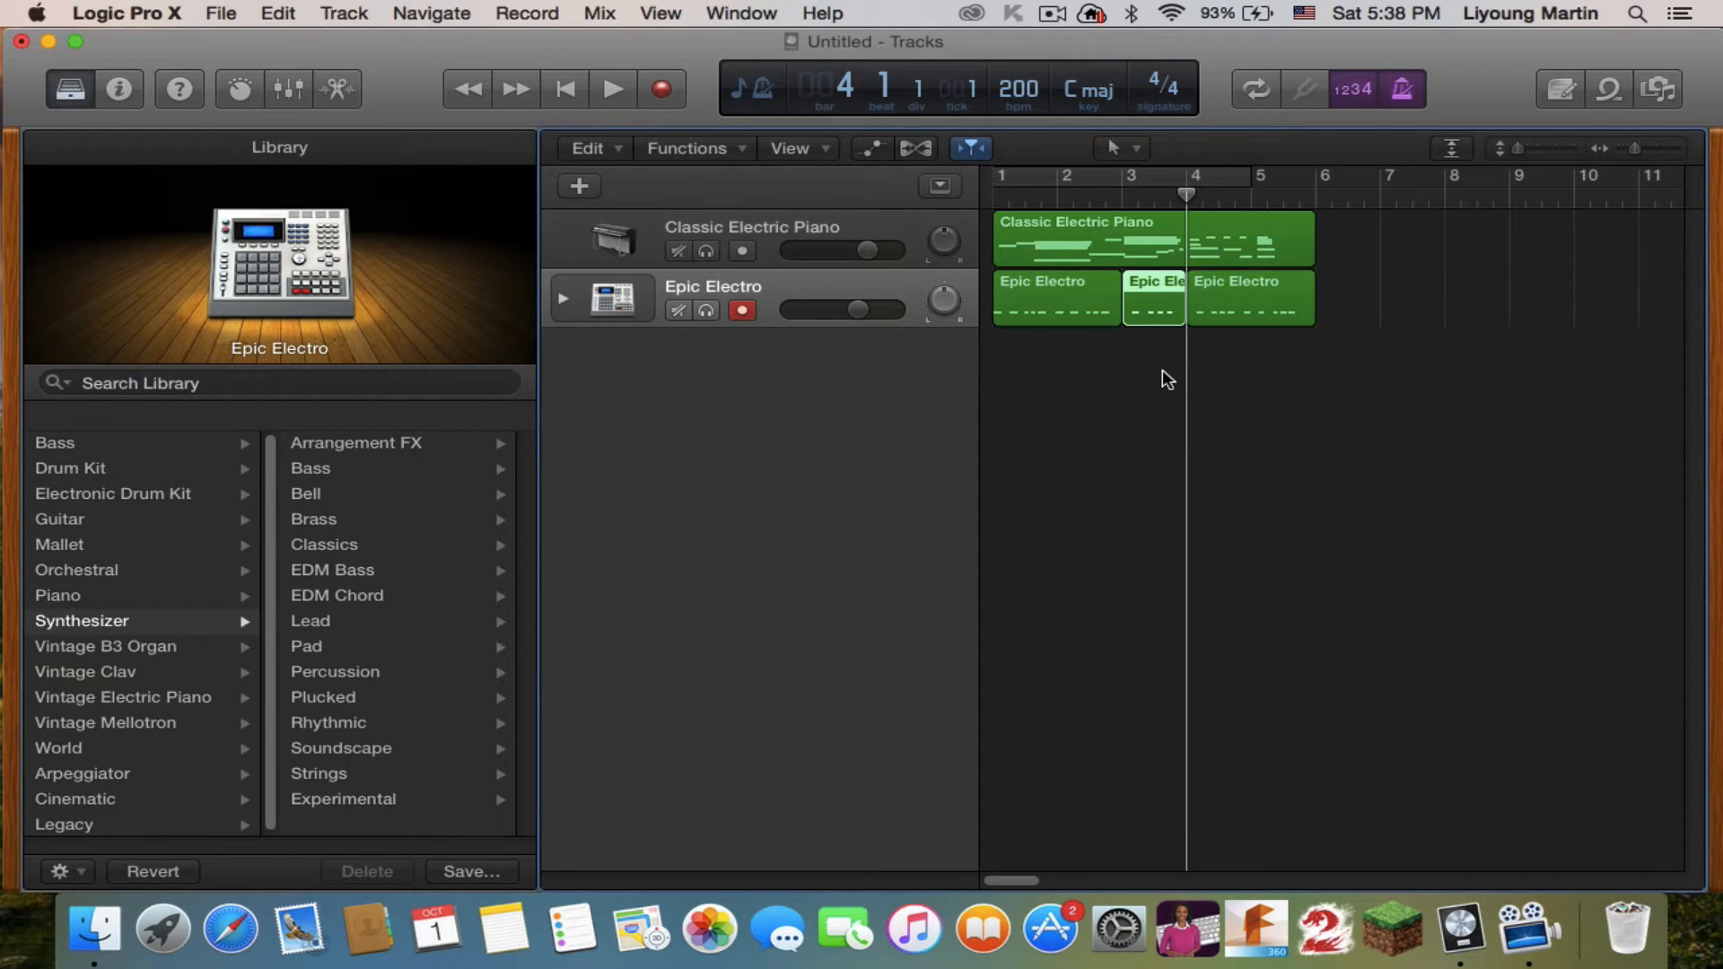
pyautogui.press('Delete')
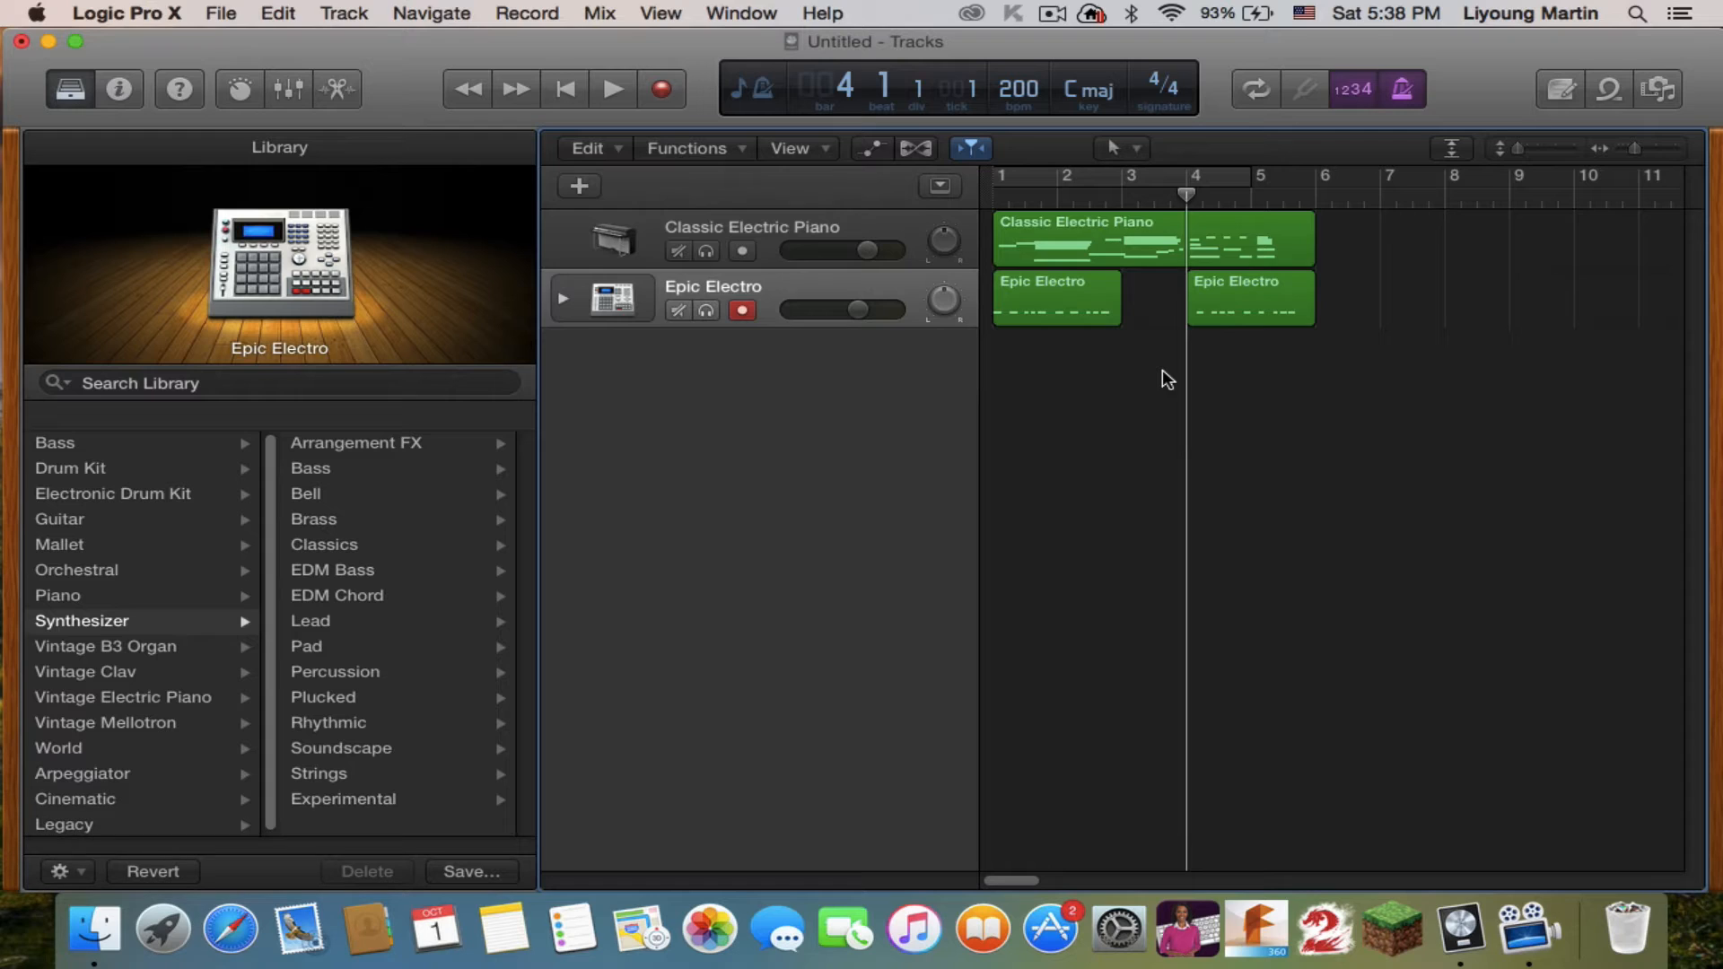
pyautogui.press('Return')
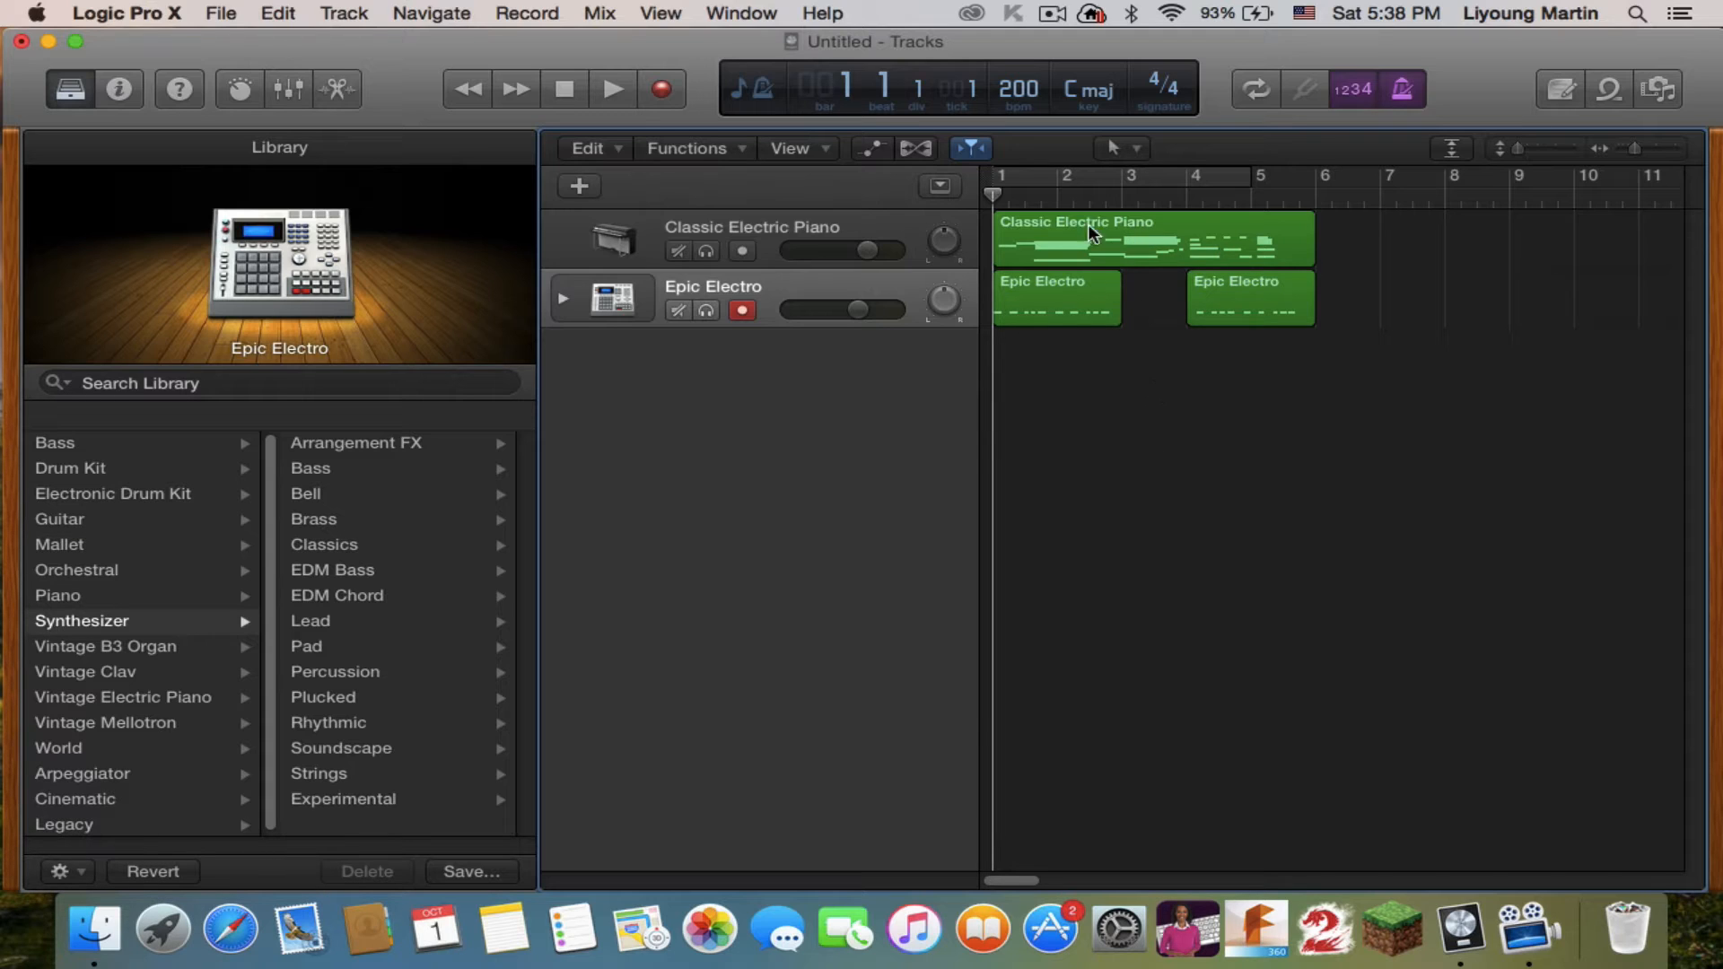
# Turn on Cycle mode and extend the cycle area's end to bar 6 so it covers the whole piano region
pyautogui.click(1046, 181)
pyautogui.click(1046, 182)
pyautogui.click(1255, 94)
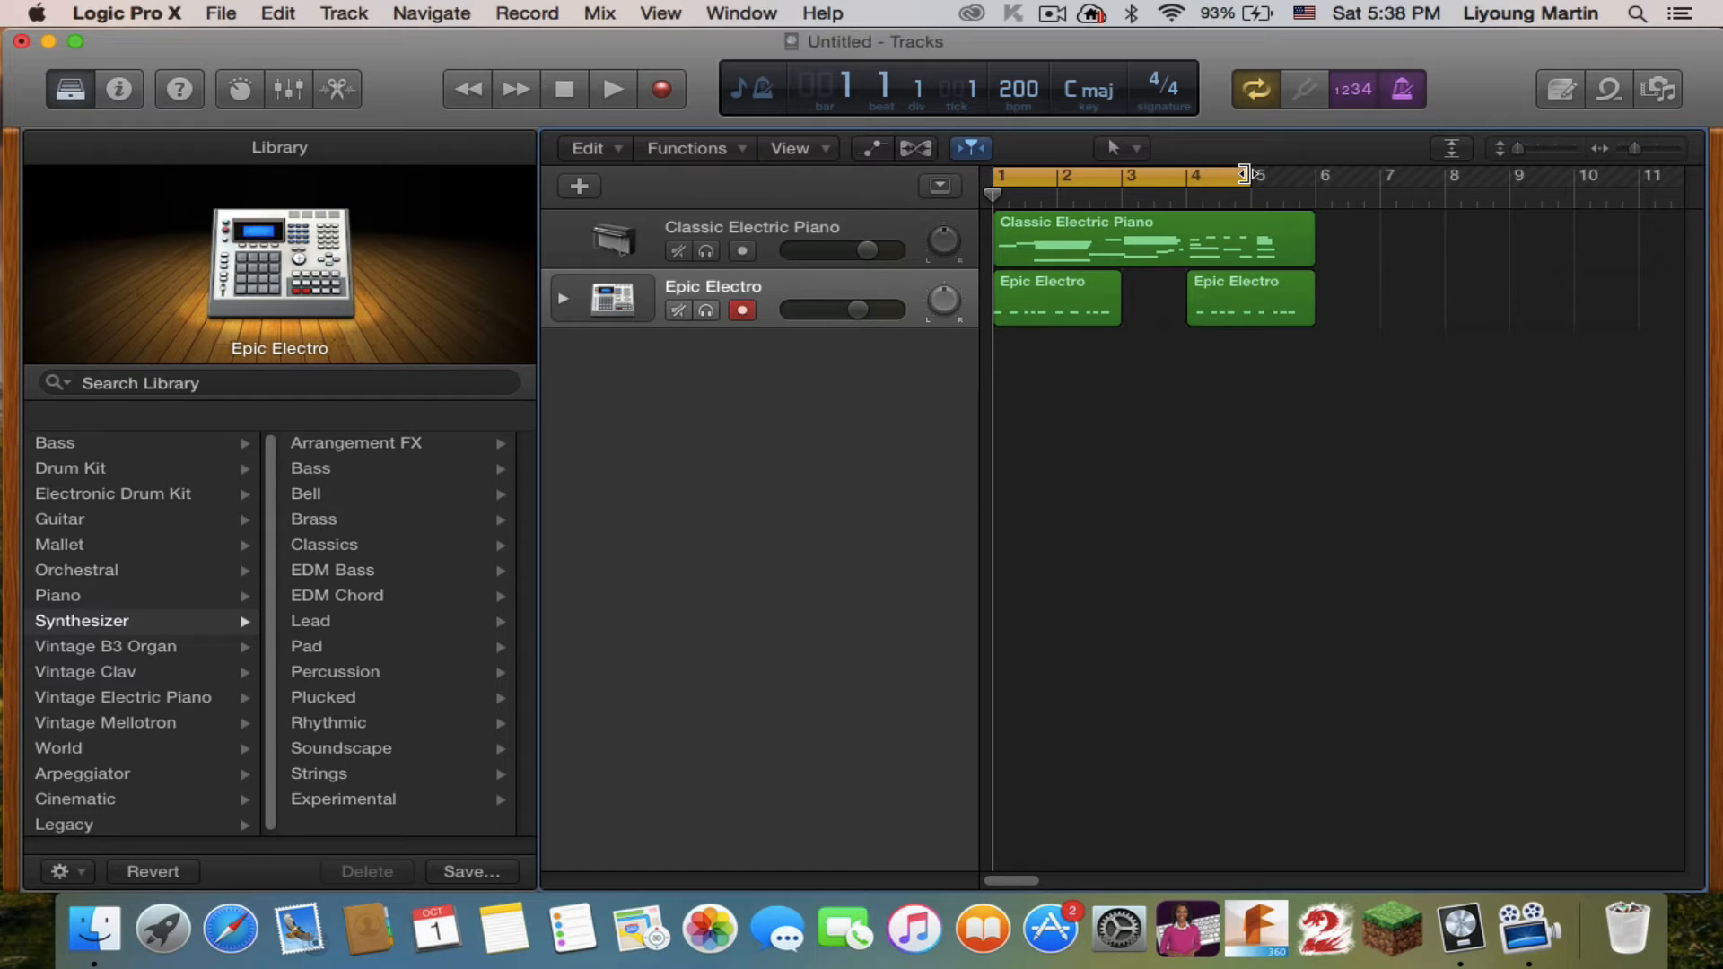
pyautogui.moveTo(1244, 174); pyautogui.dragTo(1314, 229)
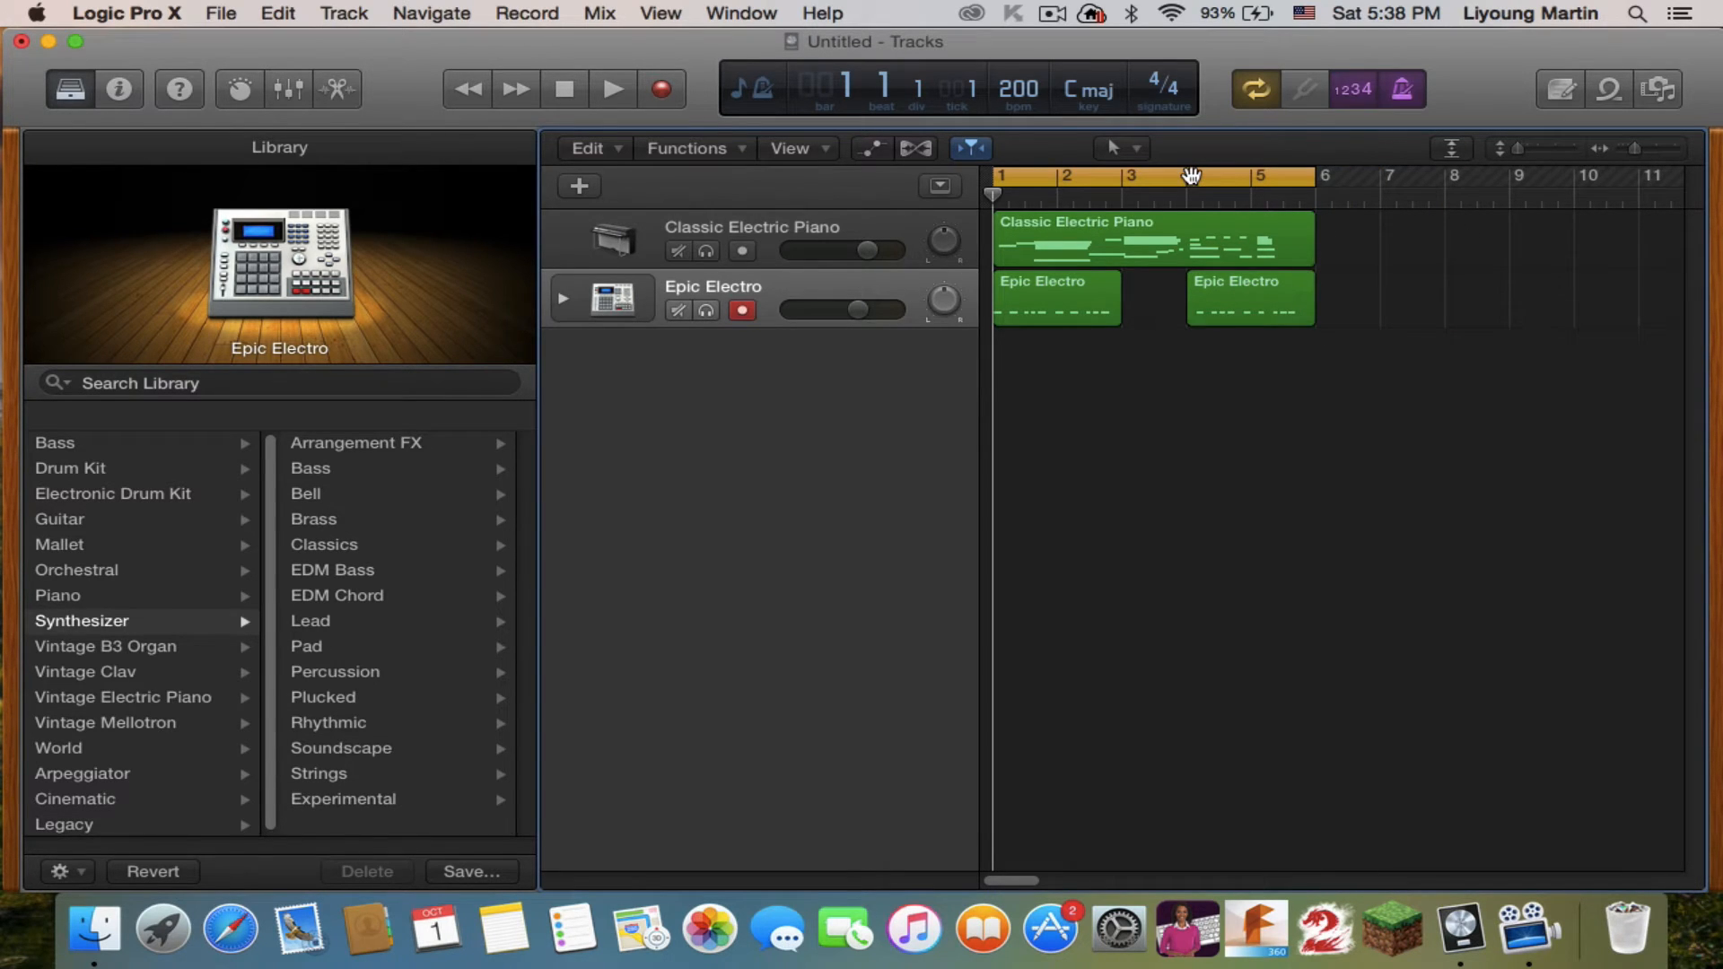
pyautogui.moveTo(1191, 175); pyautogui.dragTo(1156, 183)
# Record-enable the Classic Electric Piano track in place of the Epic Electro track
pyautogui.moveTo(798, 285); pyautogui.dragTo(768, 304)
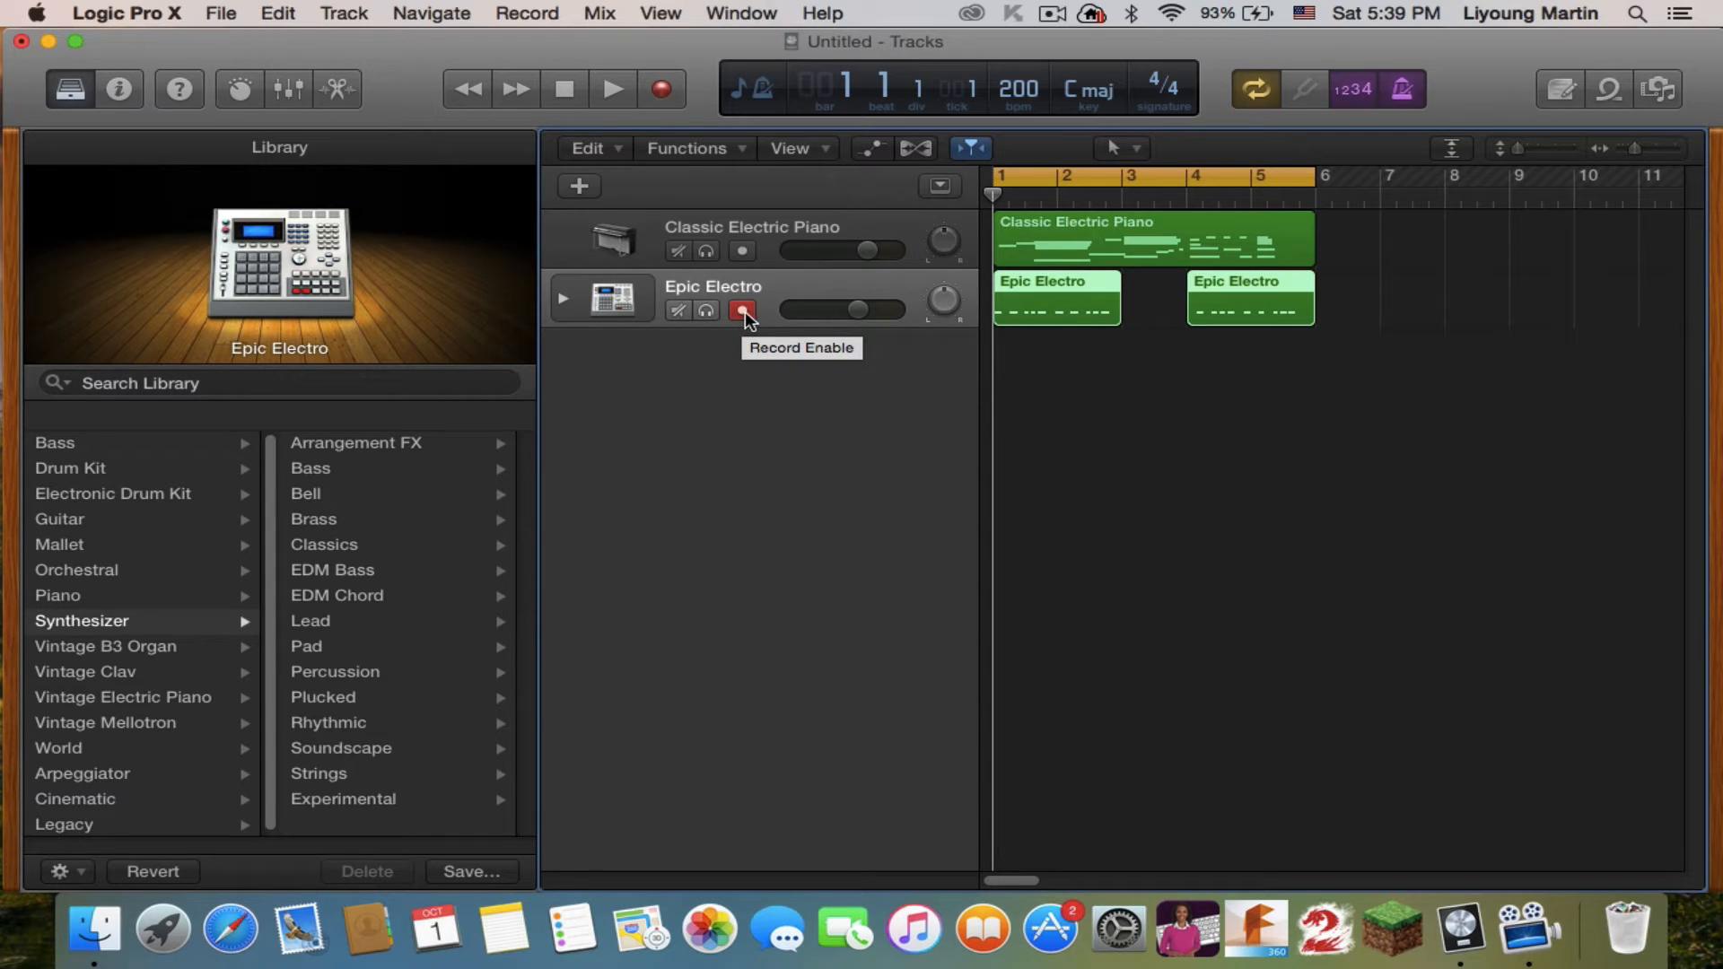
pyautogui.click(743, 251)
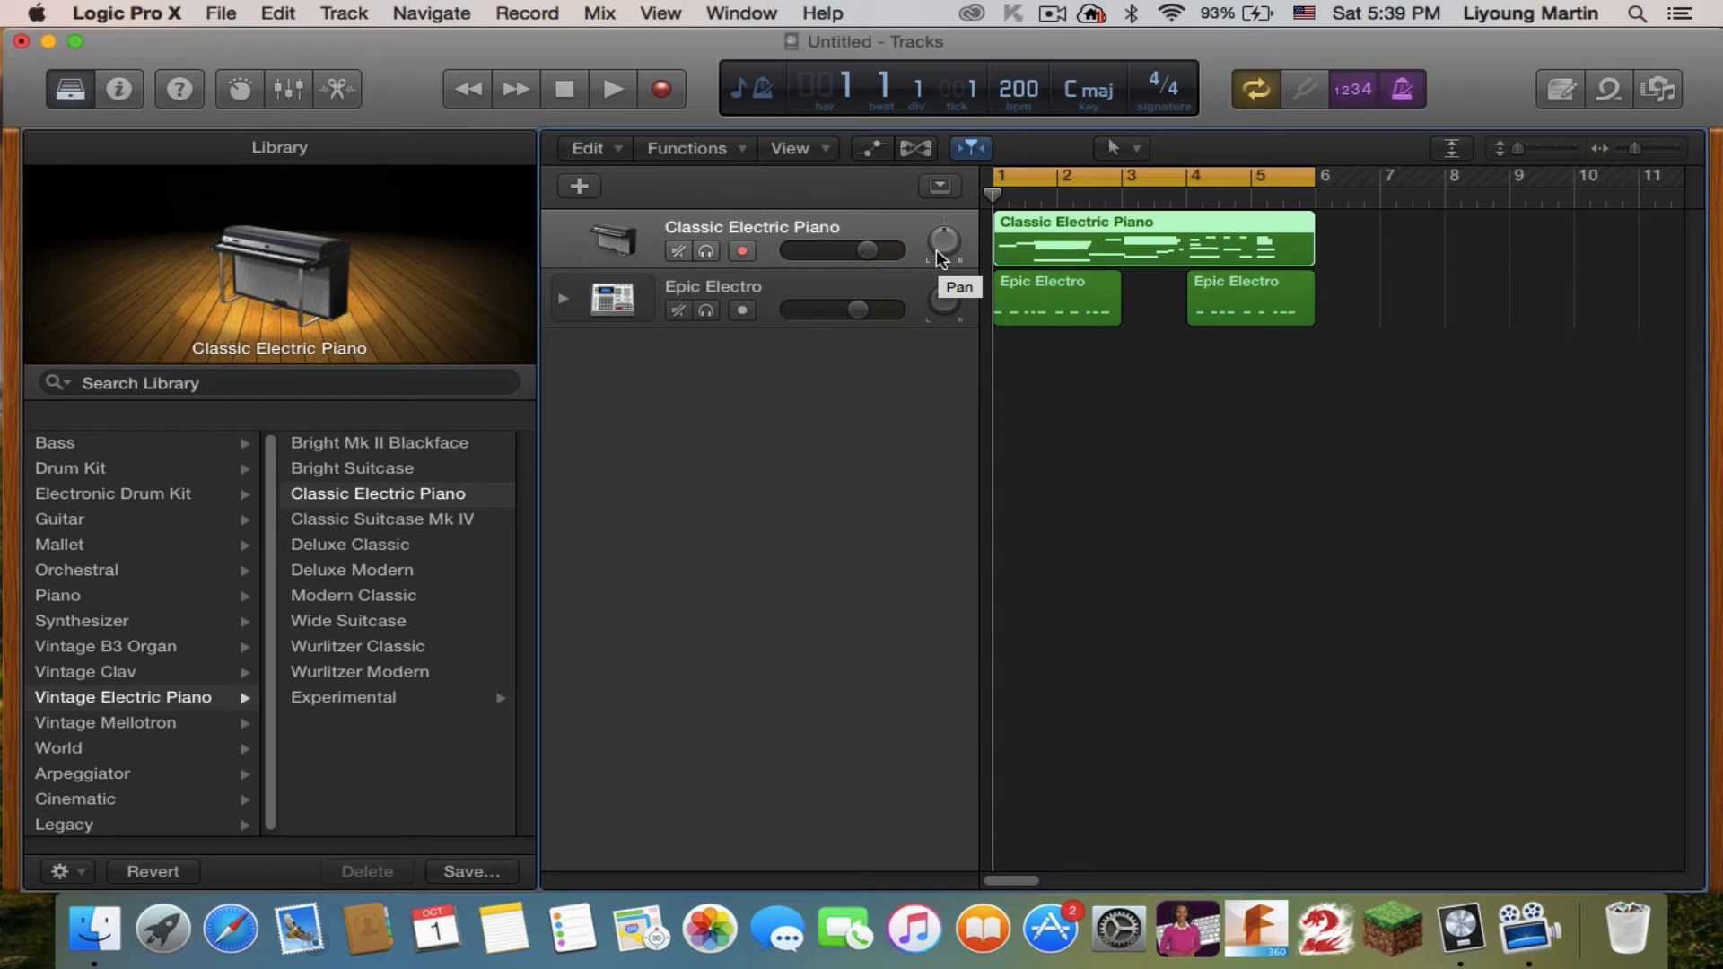
# Pan the Classic Electric Piano track toward the left, to about -36
pyautogui.click(938, 249)
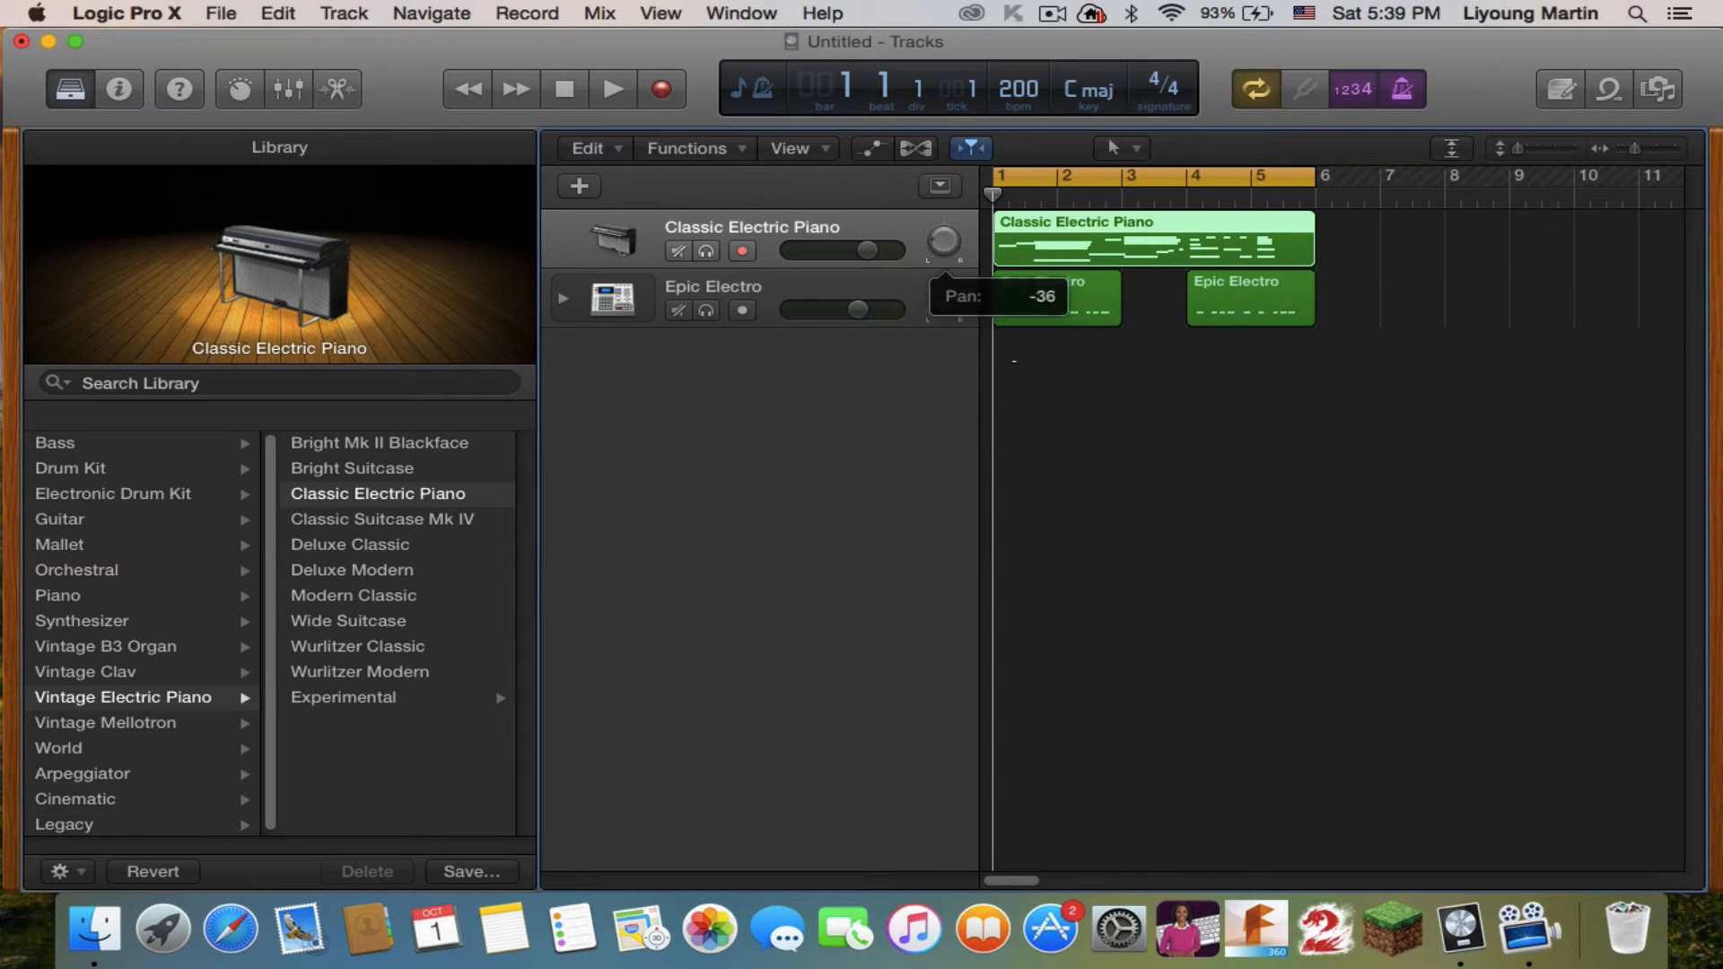
pyautogui.moveTo(1014, 361); pyautogui.dragTo(1013, 360)
pyautogui.moveTo(935, 258); pyautogui.dragTo(936, 259)
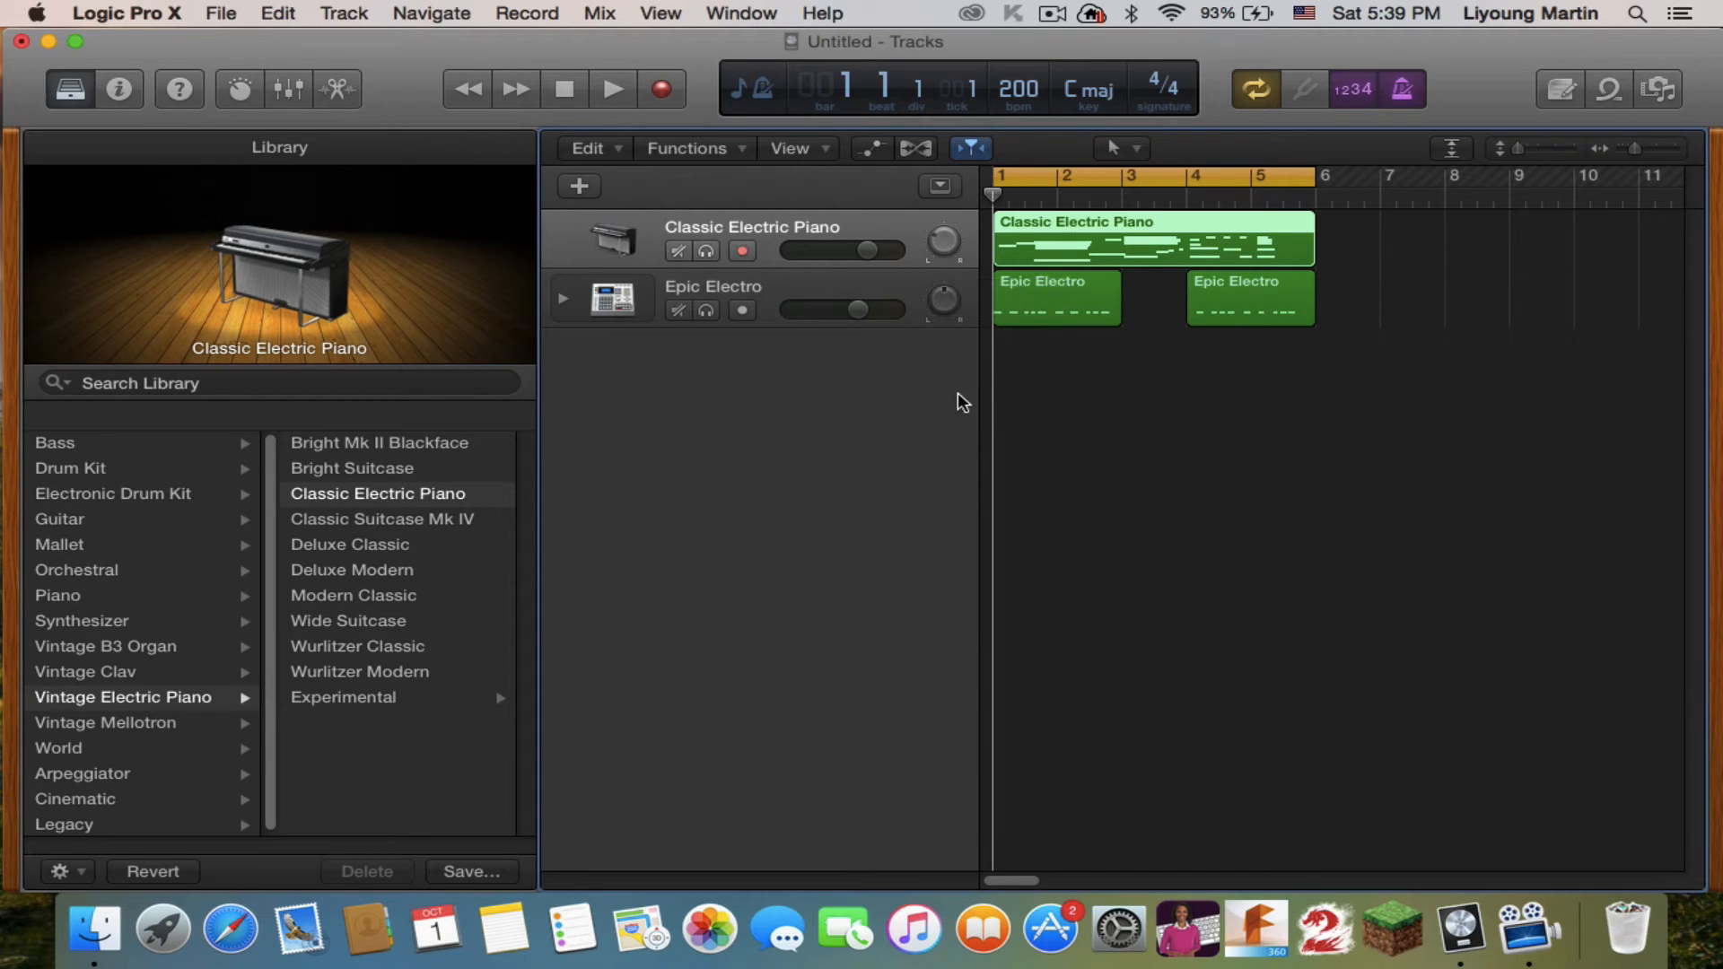
# Select the Epic Electro track, solo and unsolo it, and mute and unmute it
pyautogui.click(911, 291)
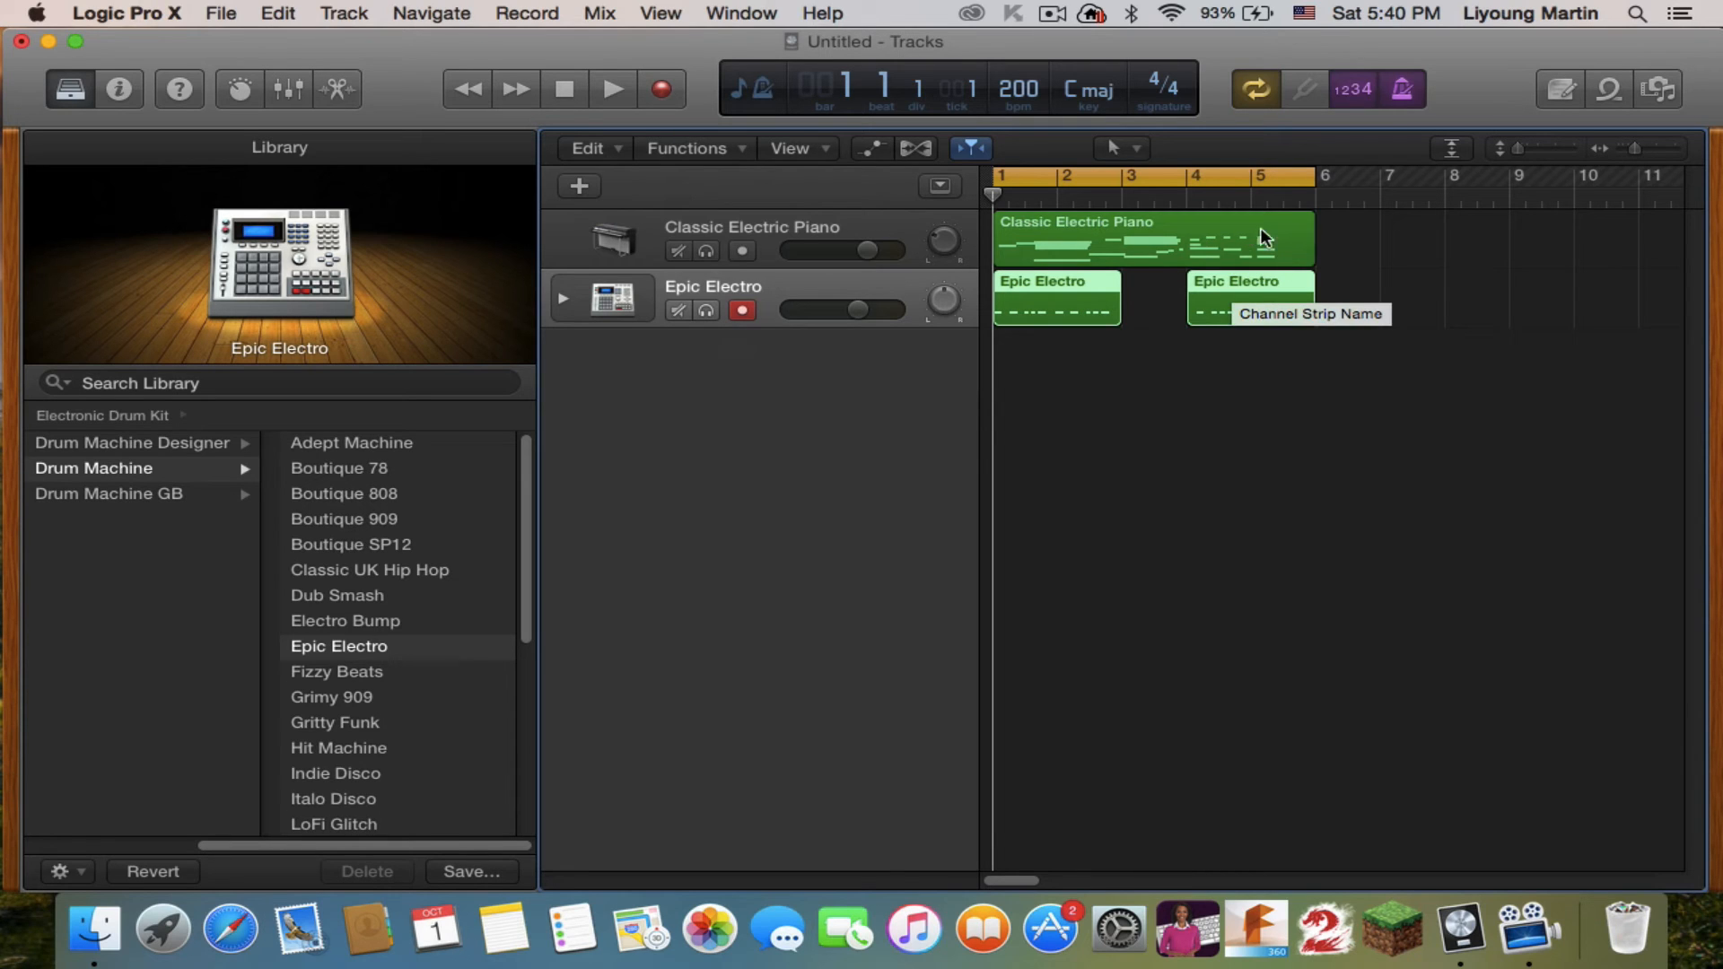
pyautogui.click(705, 312)
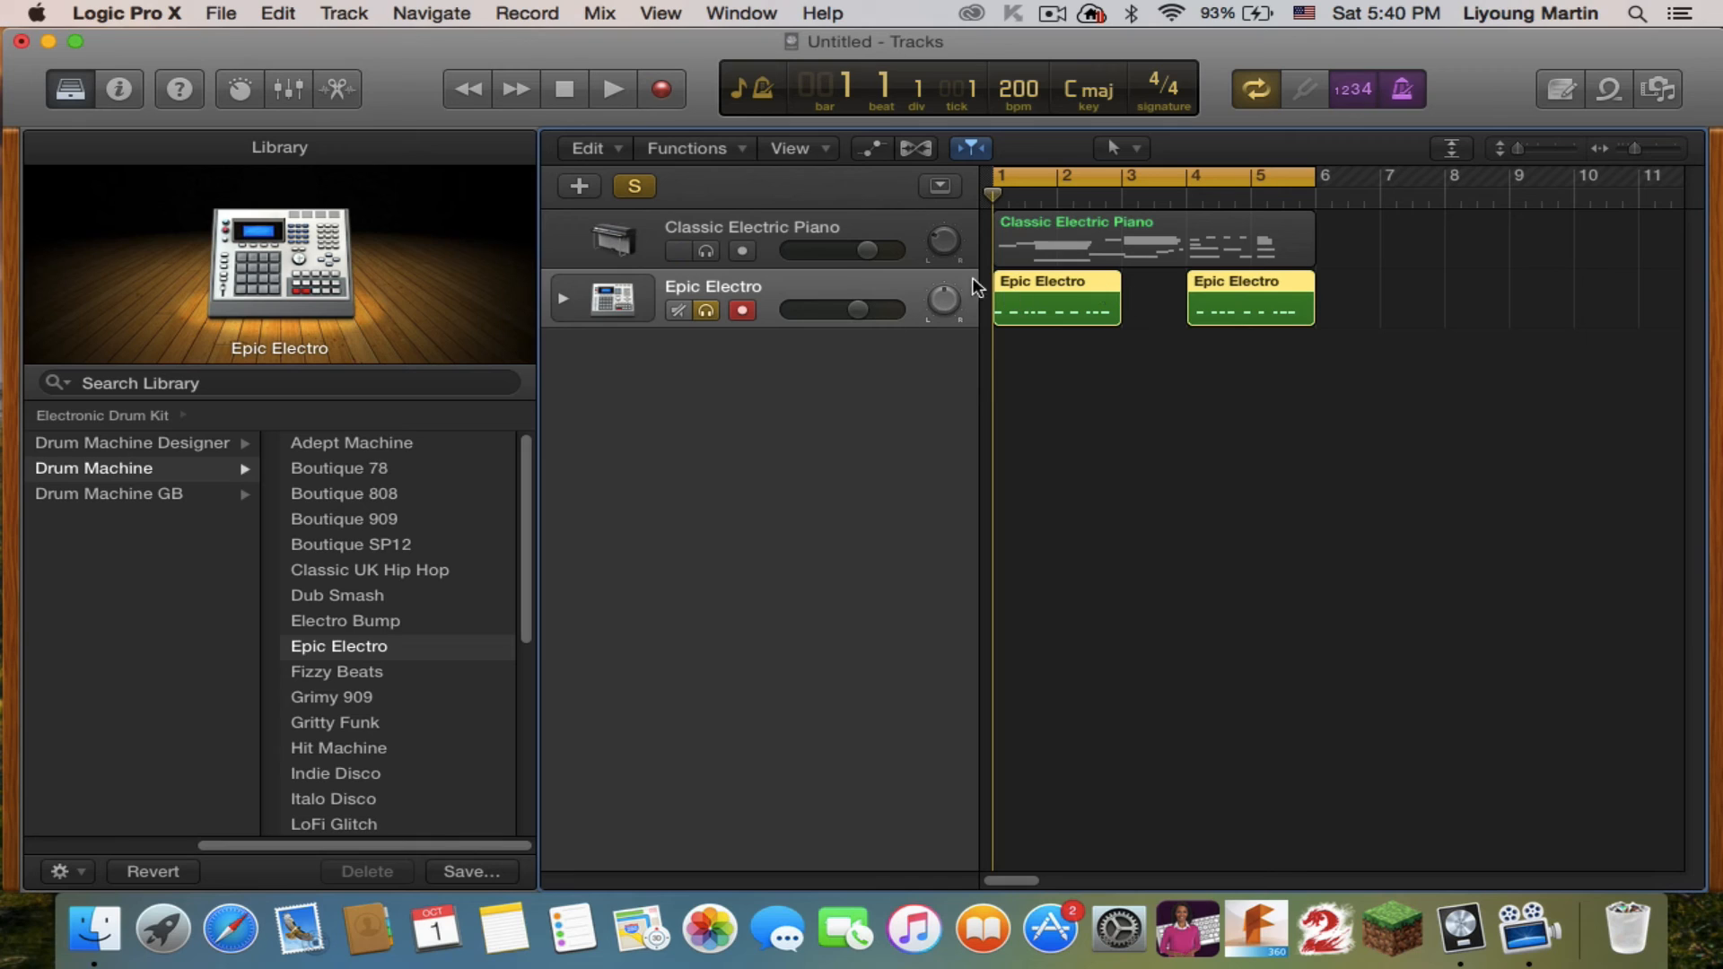
pyautogui.click(705, 311)
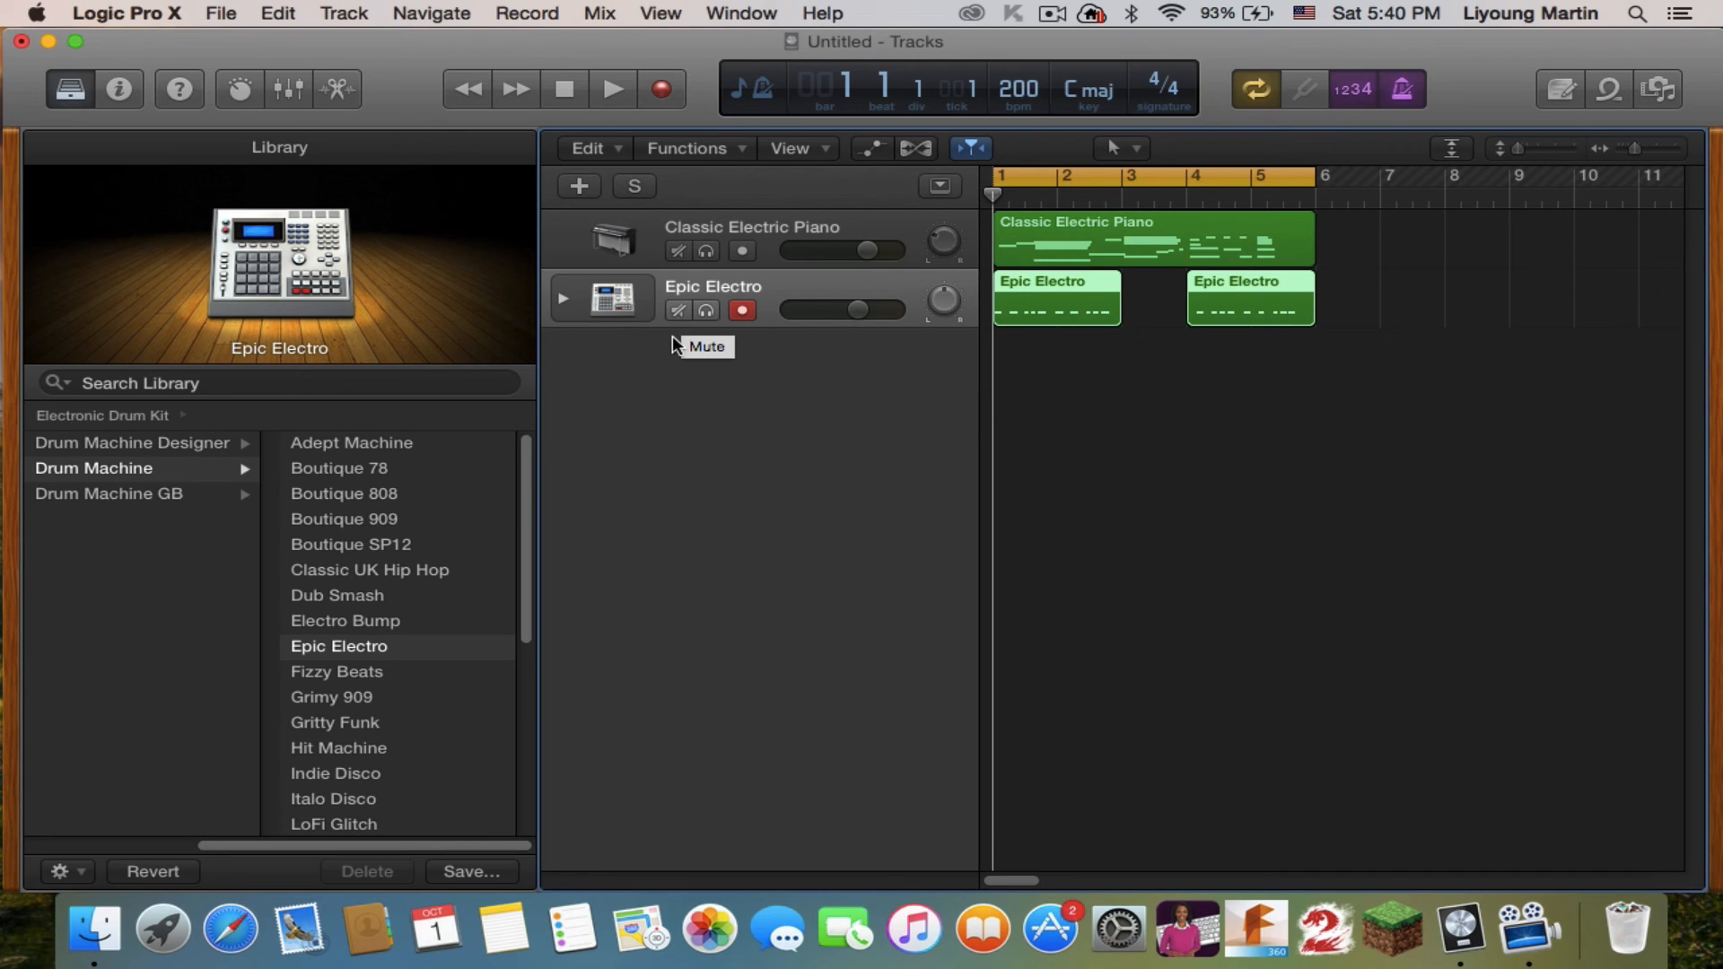
pyautogui.click(679, 311)
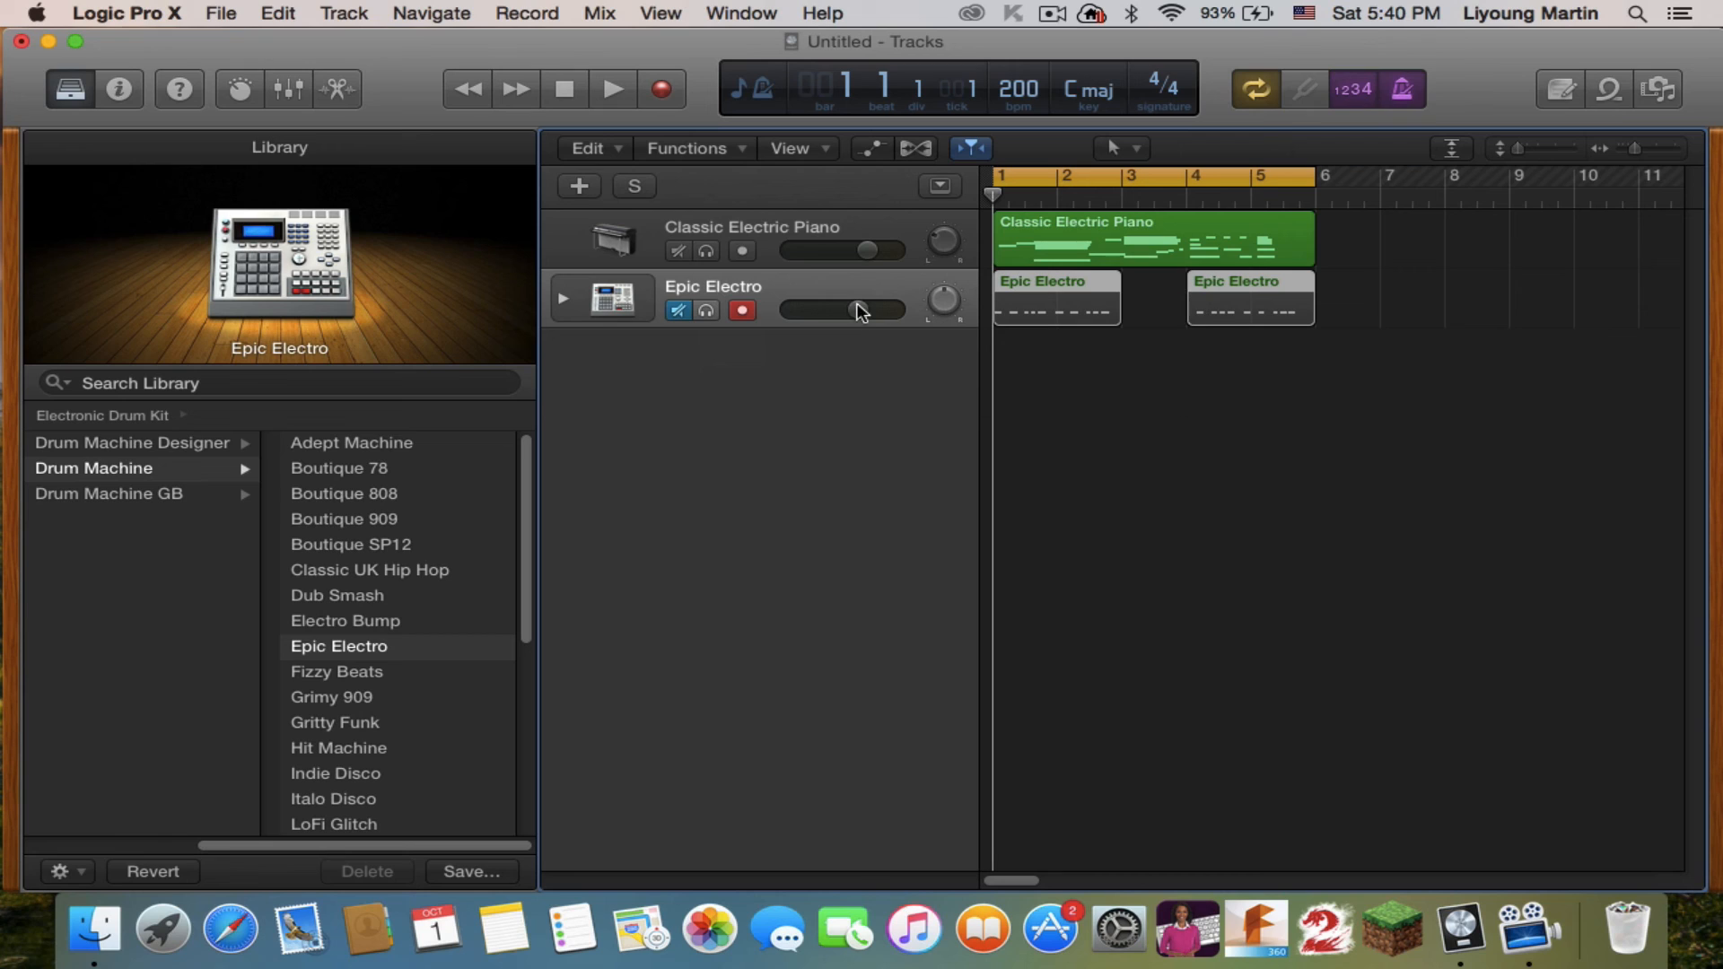
pyautogui.click(676, 310)
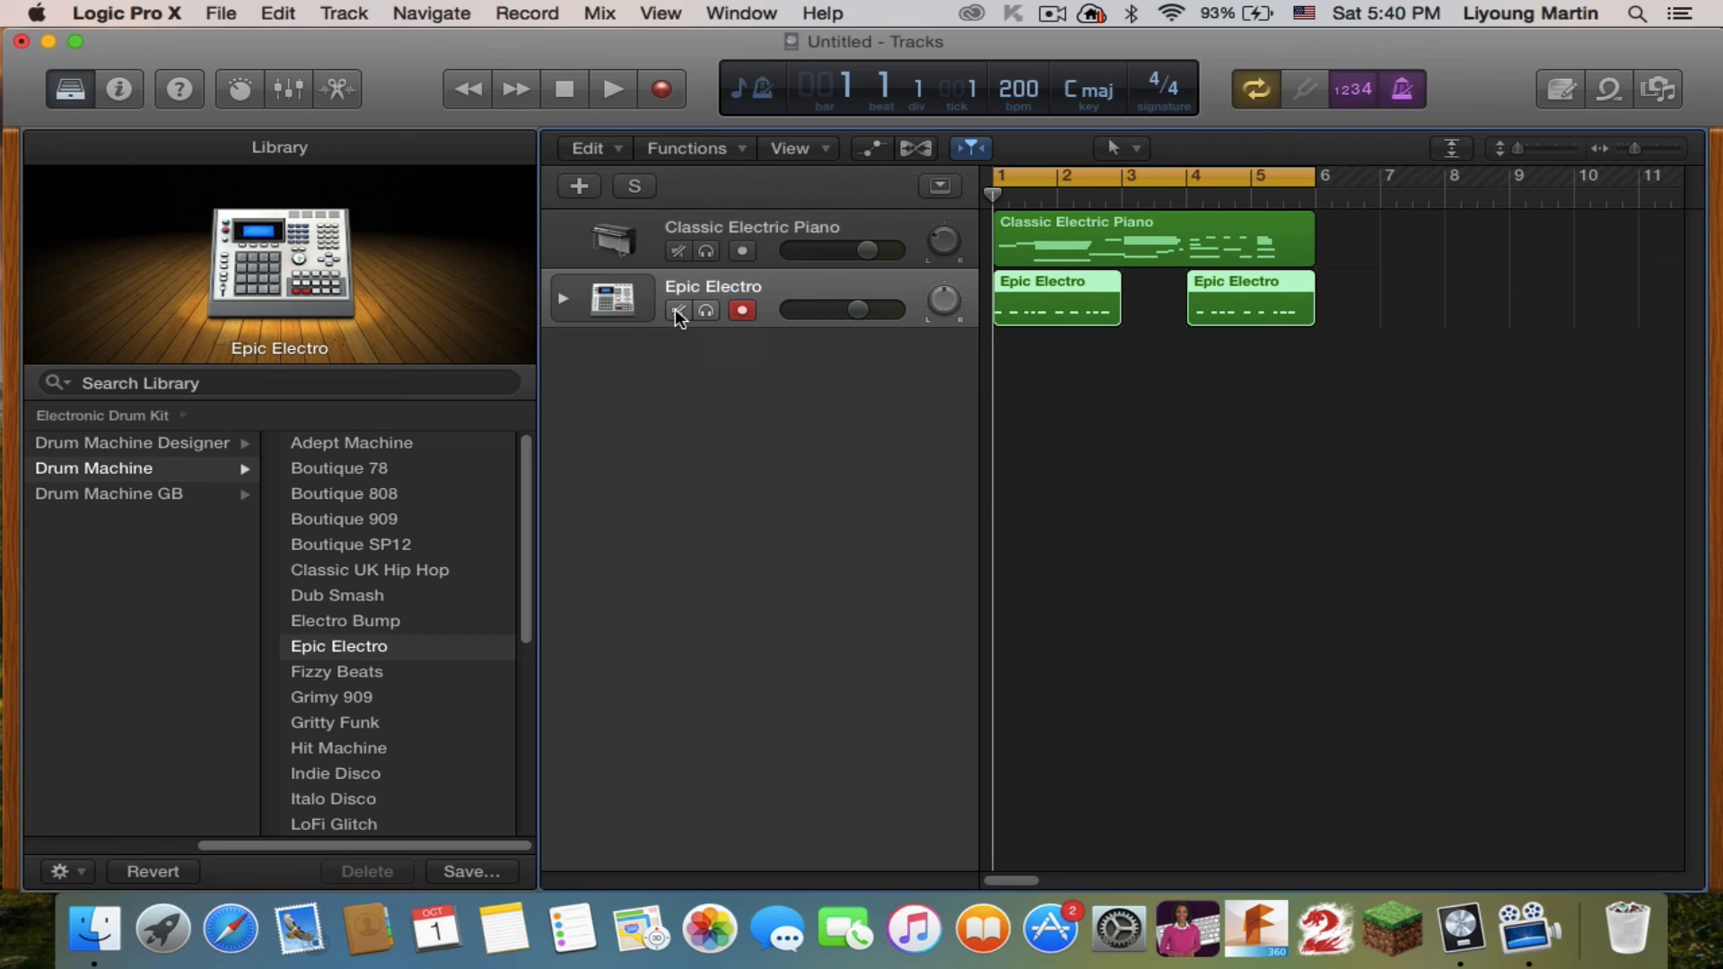
# Turn off Cycle mode over bars 1 to 6 and stop playback
pyautogui.click(1196, 177)
pyautogui.click(567, 90)
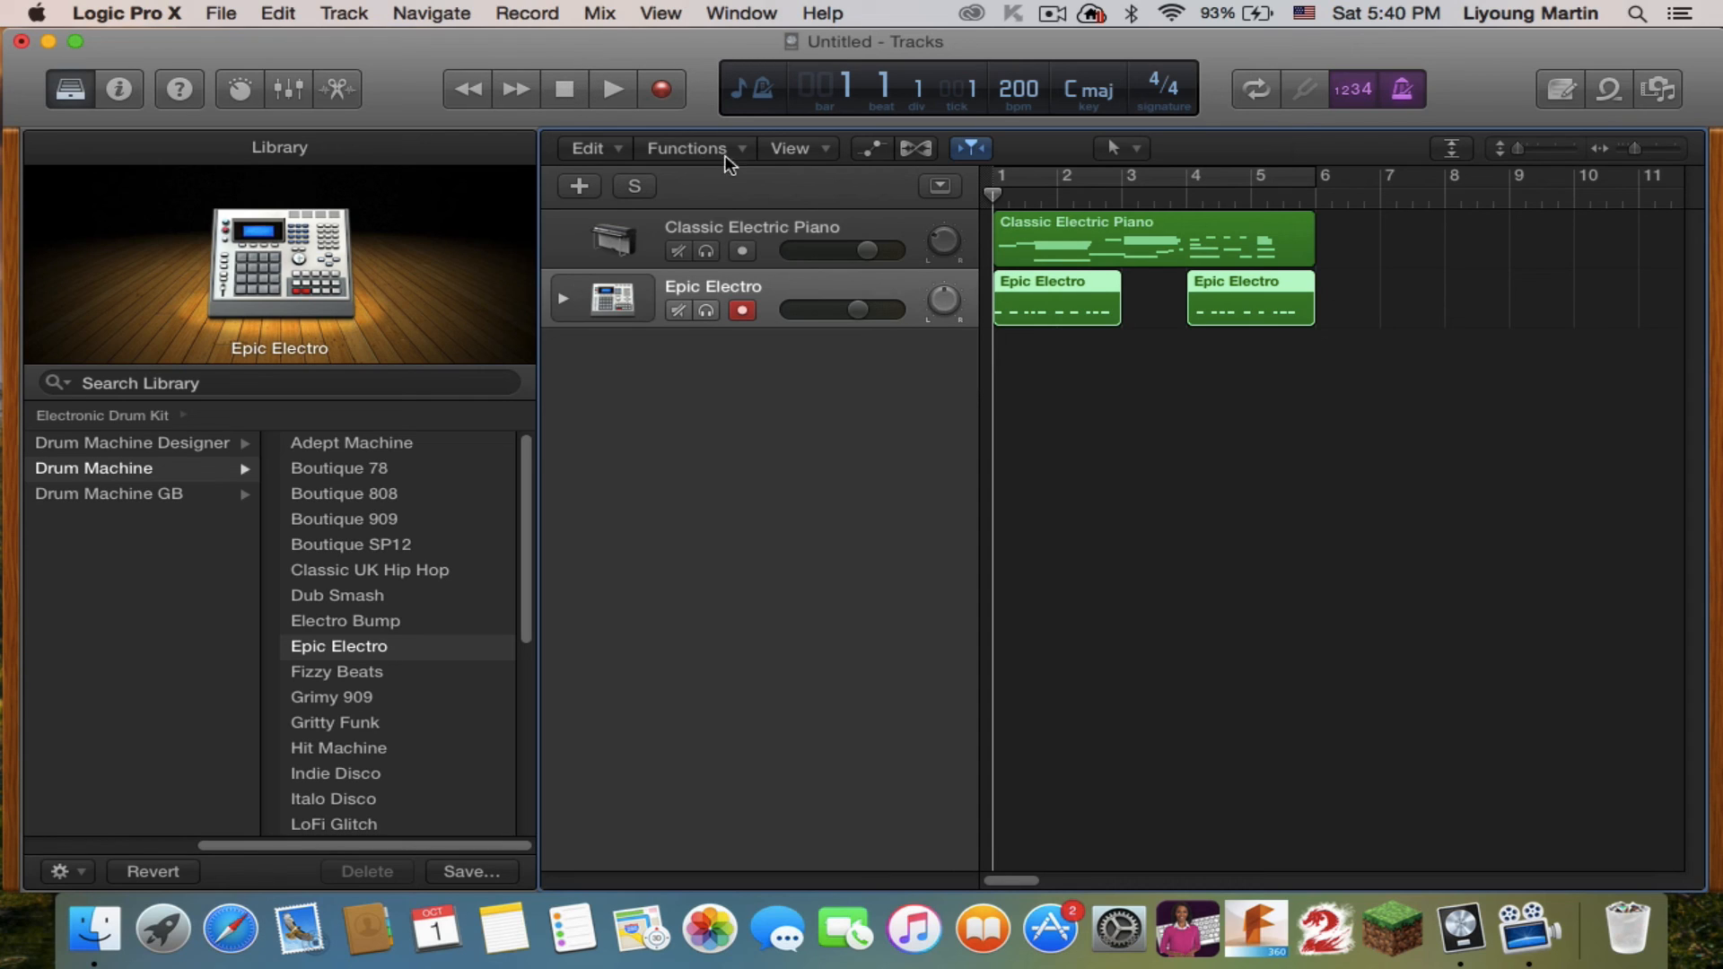
pyautogui.moveTo(686, 40)
pyautogui.mouseDown()
pyautogui.moveTo(702, 36)
pyautogui.moveTo(682, 35)
pyautogui.mouseUp()
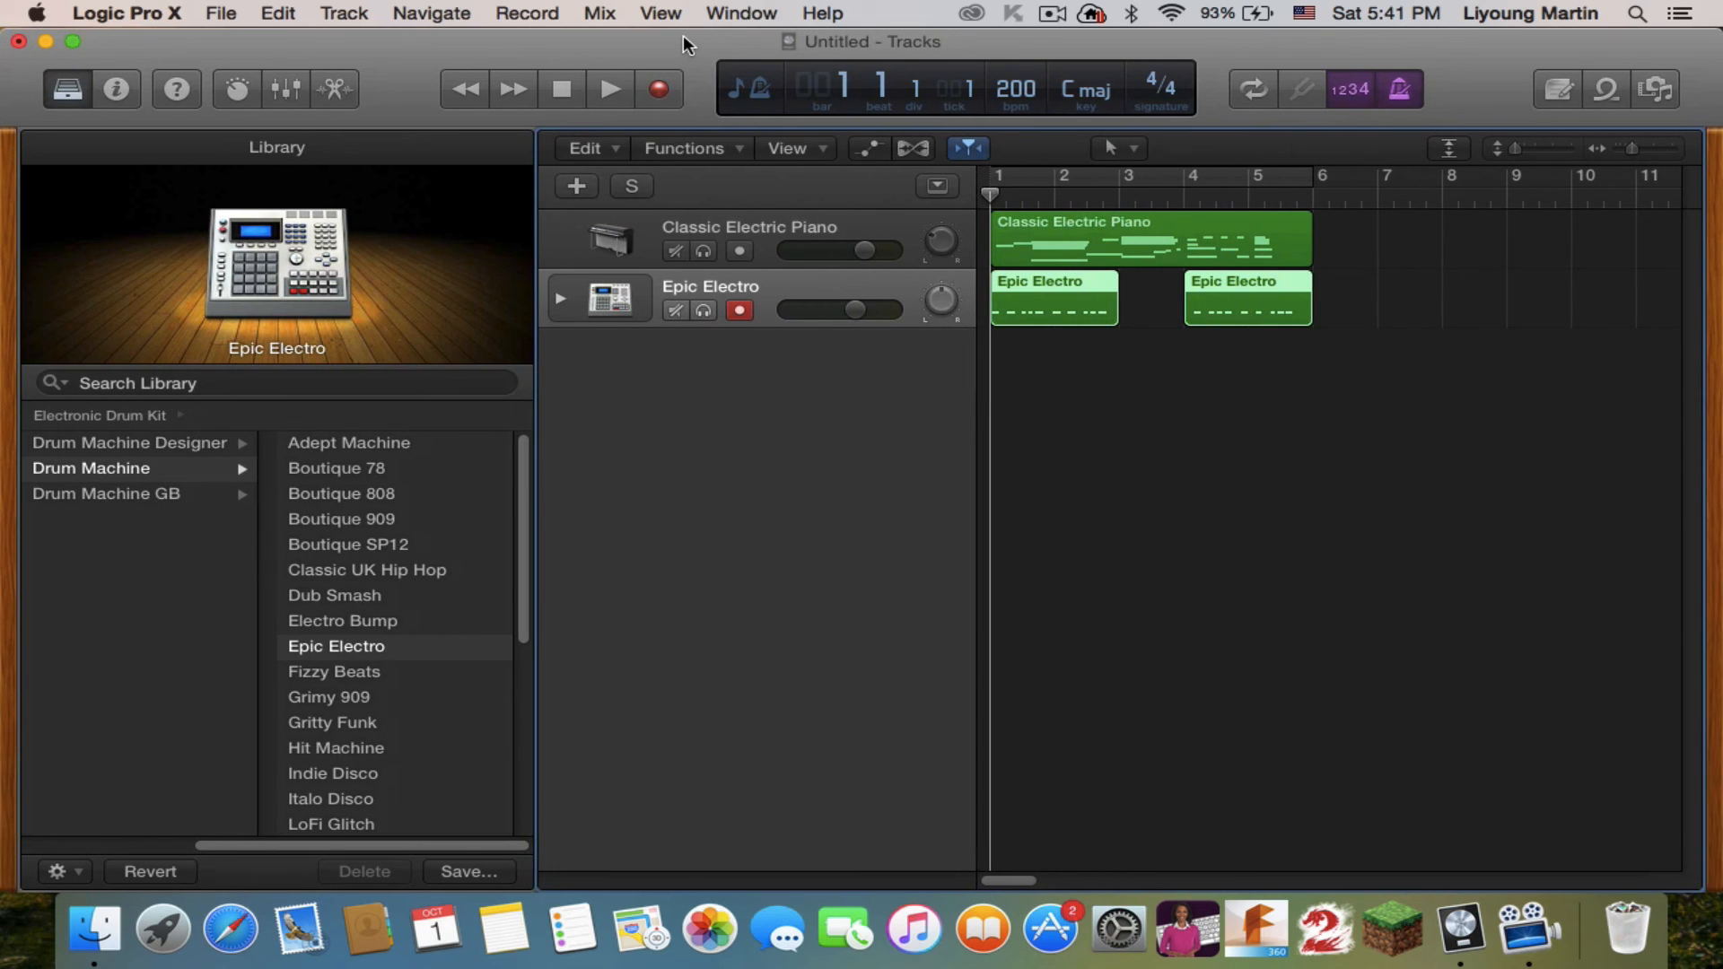